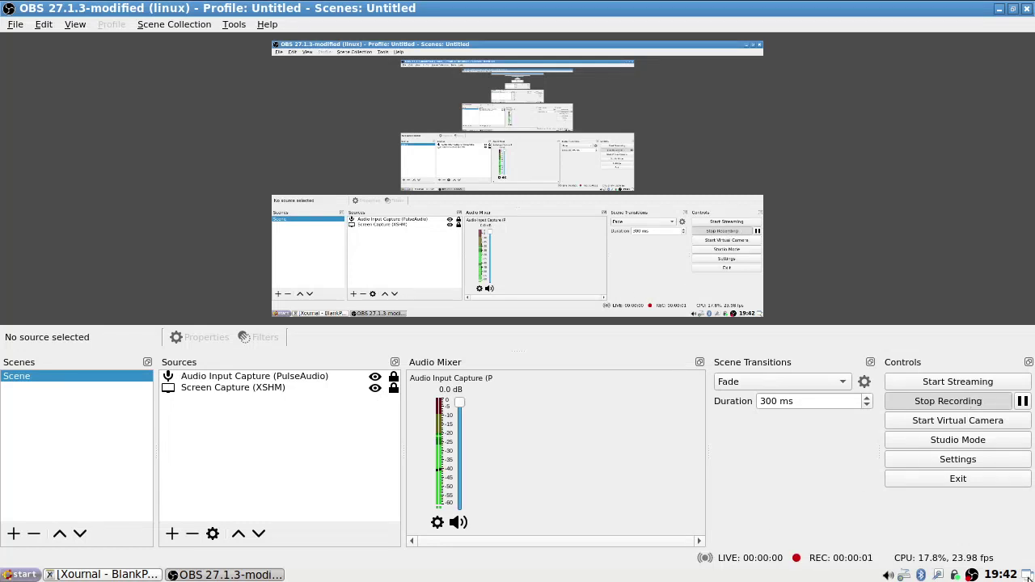
Minimize OBS Studio and open the file manager from its desktop icon.
{"action": "left_click", "coordinate": [1027, 575]}
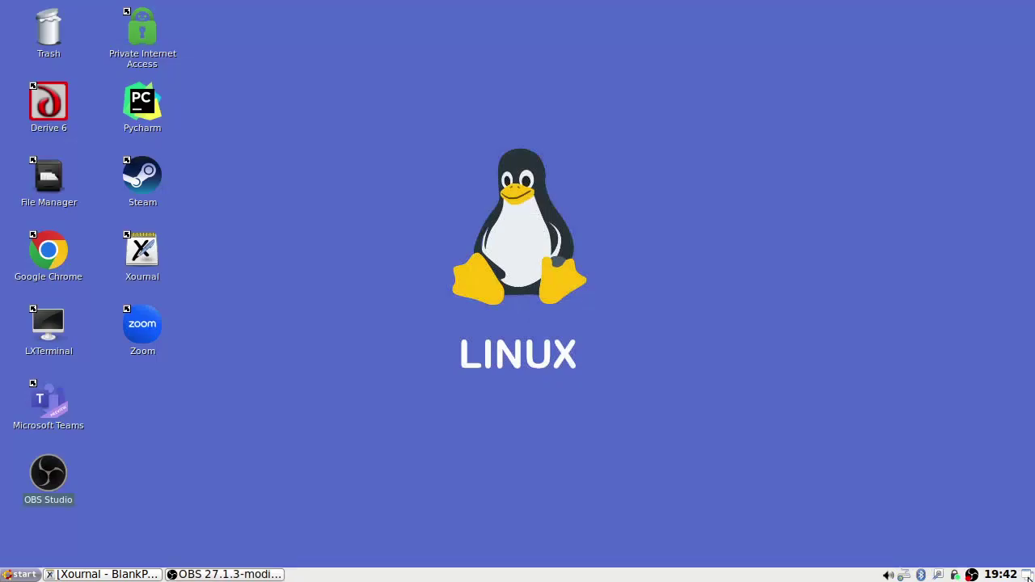
{"action": "double_click", "coordinate": [52, 165]}
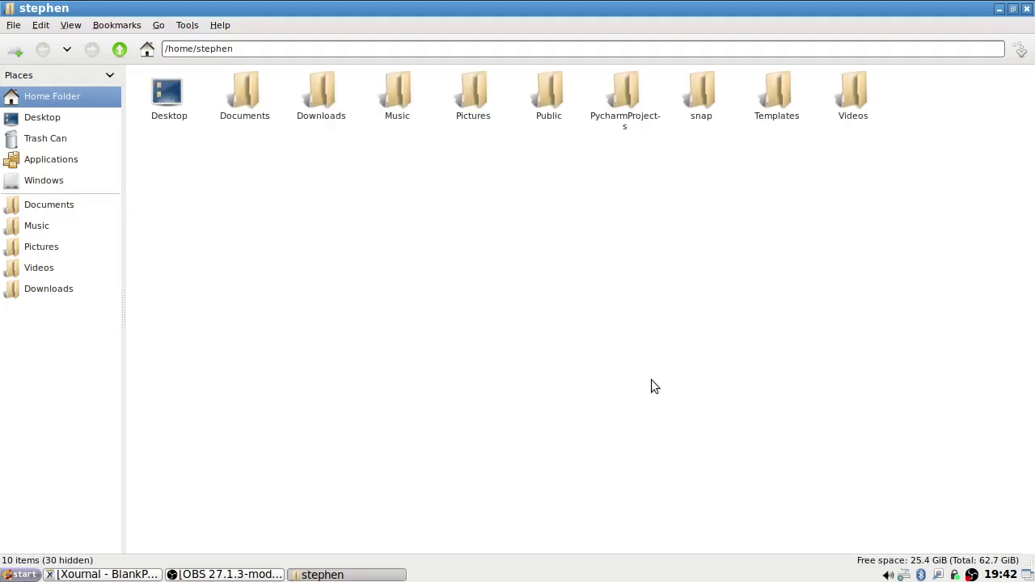
Scroll the Calculus Volume 1 PDF to exercises 354–356, then show the desktop.
{"action": "left_click", "coordinate": [64, 199]}
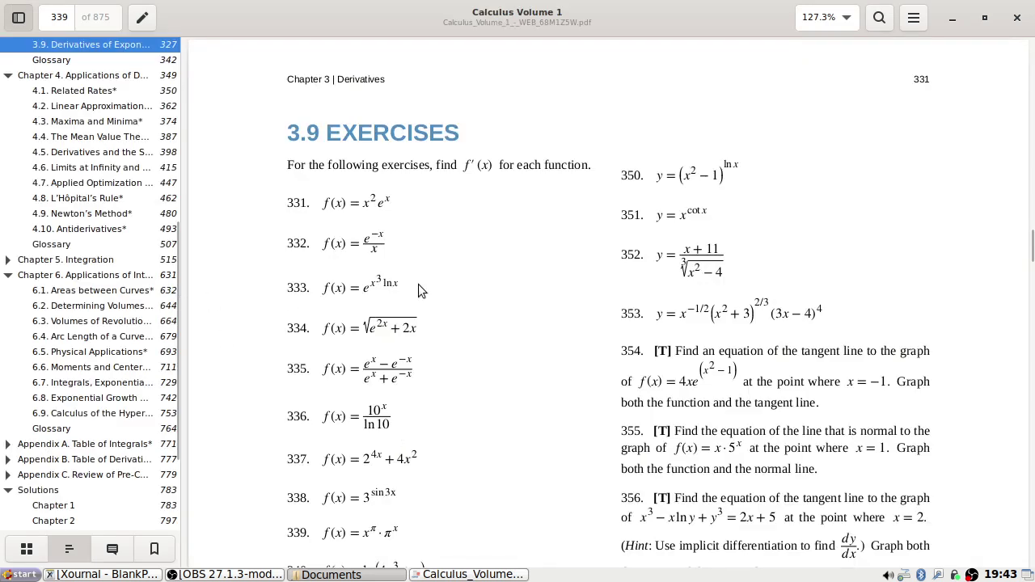
{"action": "scroll", "coordinate": [418, 290], "scroll_direction": "down", "scroll_amount": 5}
{"action": "scroll", "coordinate": [424, 288], "scroll_direction": "up", "scroll_amount": 4}
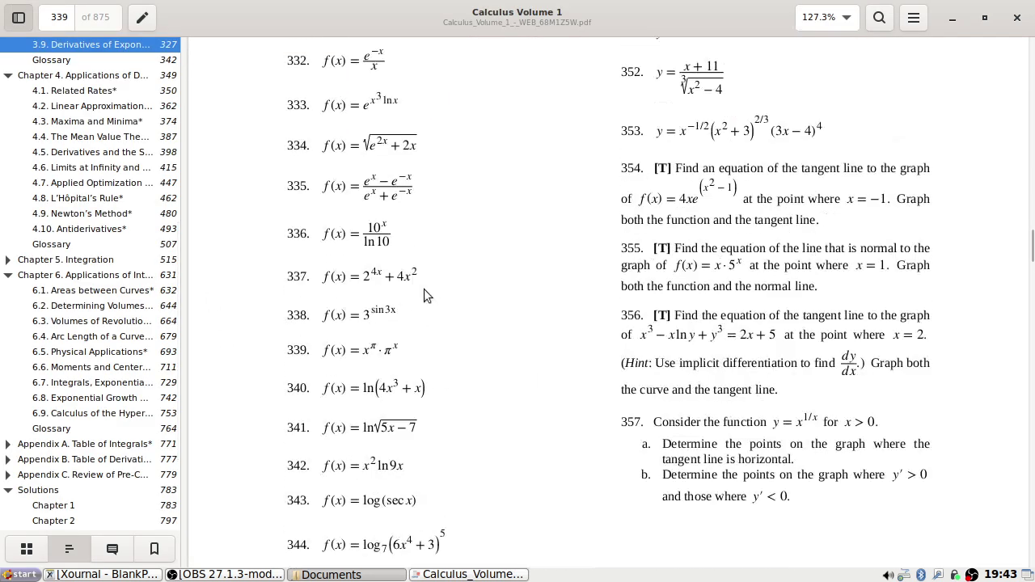
{"action": "scroll", "coordinate": [704, 232], "scroll_direction": "up", "scroll_amount": 2}
{"action": "scroll", "coordinate": [691, 191], "scroll_direction": "down", "scroll_amount": 1}
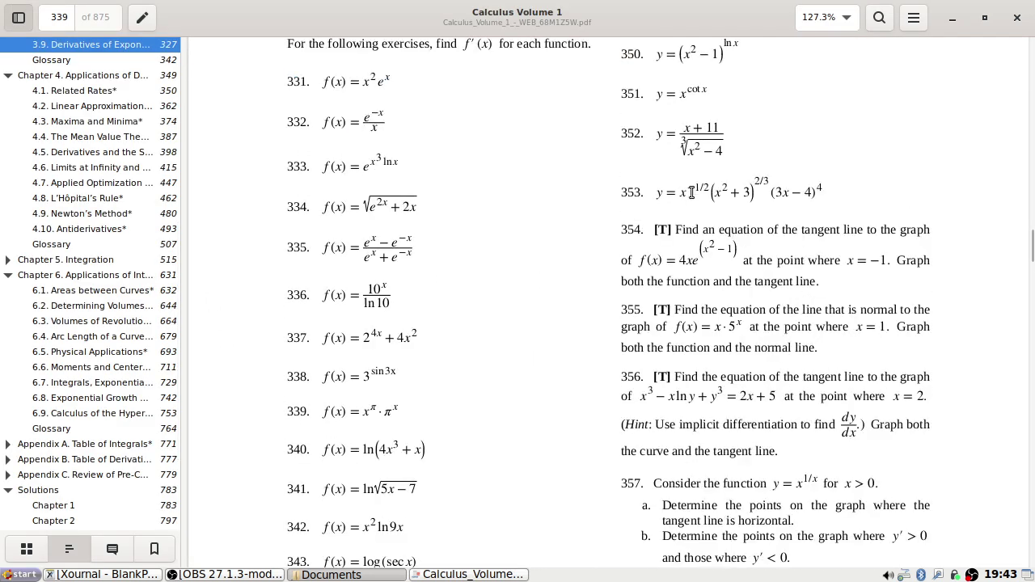
{"action": "scroll", "coordinate": [771, 309], "scroll_direction": "up", "scroll_amount": 1}
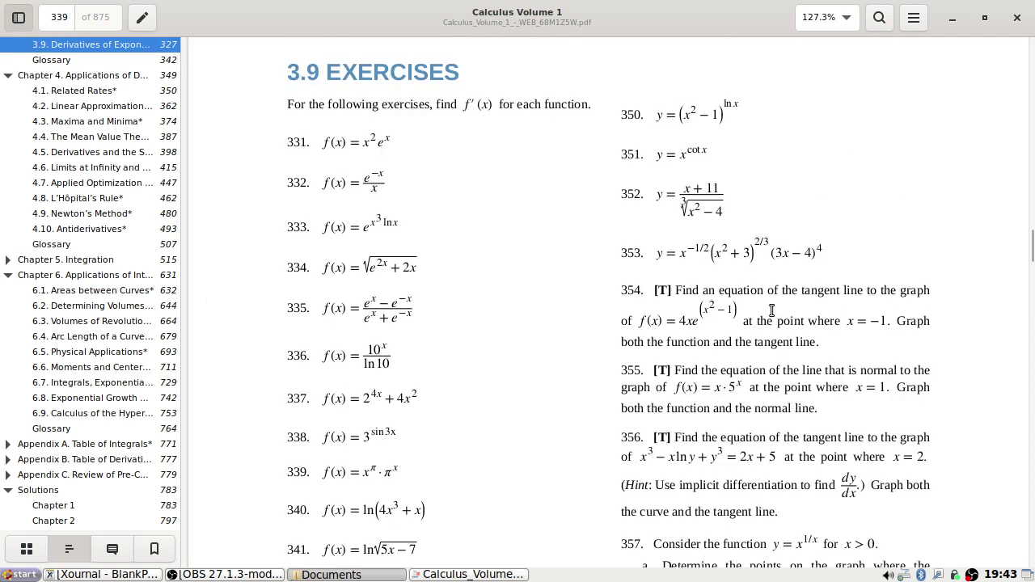
{"action": "scroll", "coordinate": [769, 309], "scroll_direction": "down", "scroll_amount": 15}
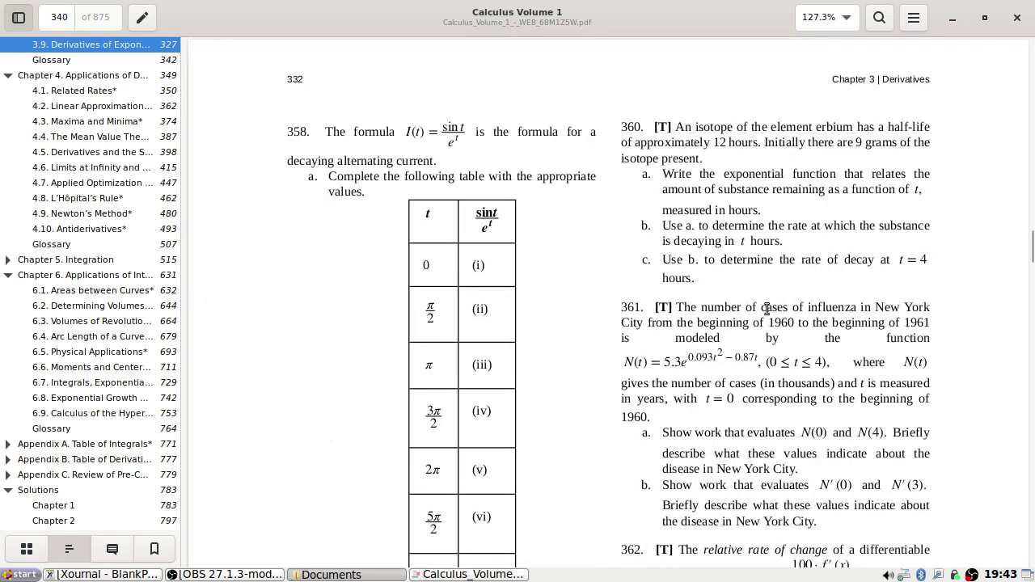
{"action": "scroll", "coordinate": [766, 311], "scroll_direction": "up", "scroll_amount": 10}
{"action": "scroll", "coordinate": [766, 311], "scroll_direction": "up", "scroll_amount": 4}
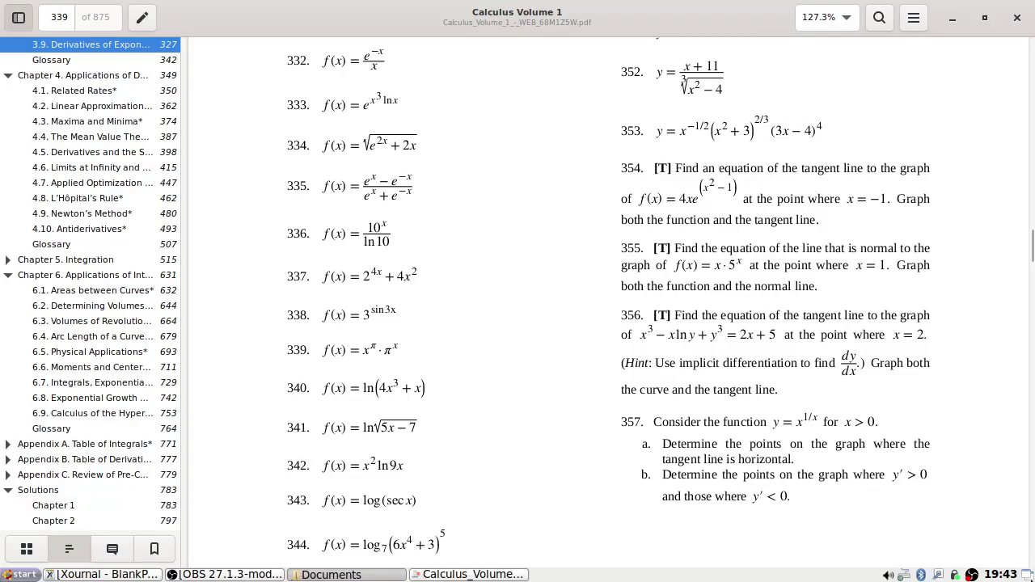
{"action": "key", "text": "super+d"}
Launch Derive 6 via Execute and answer Yes to use factory default settings.
{"action": "double_click", "coordinate": [48, 109]}
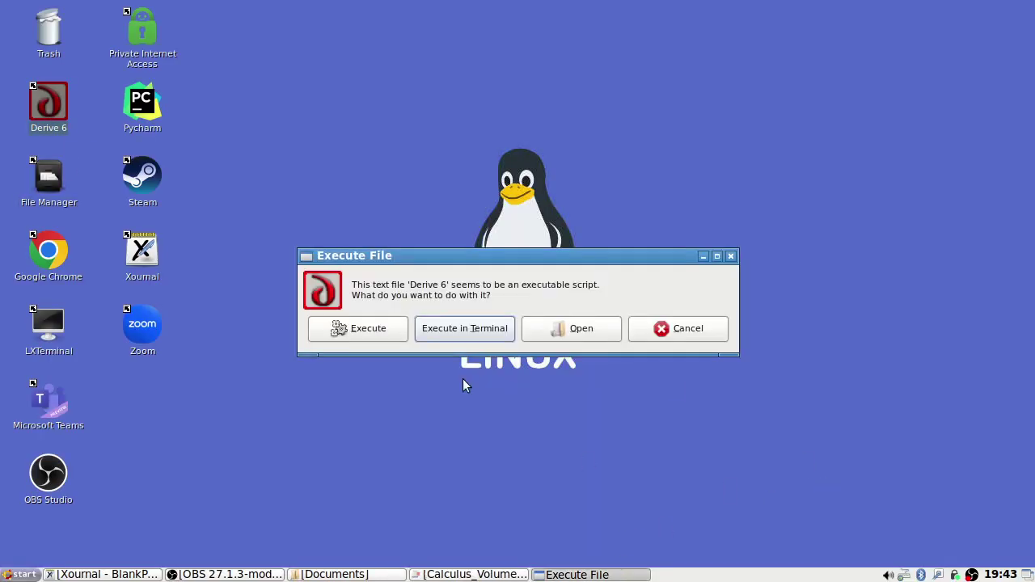
{"action": "left_click", "coordinate": [349, 328]}
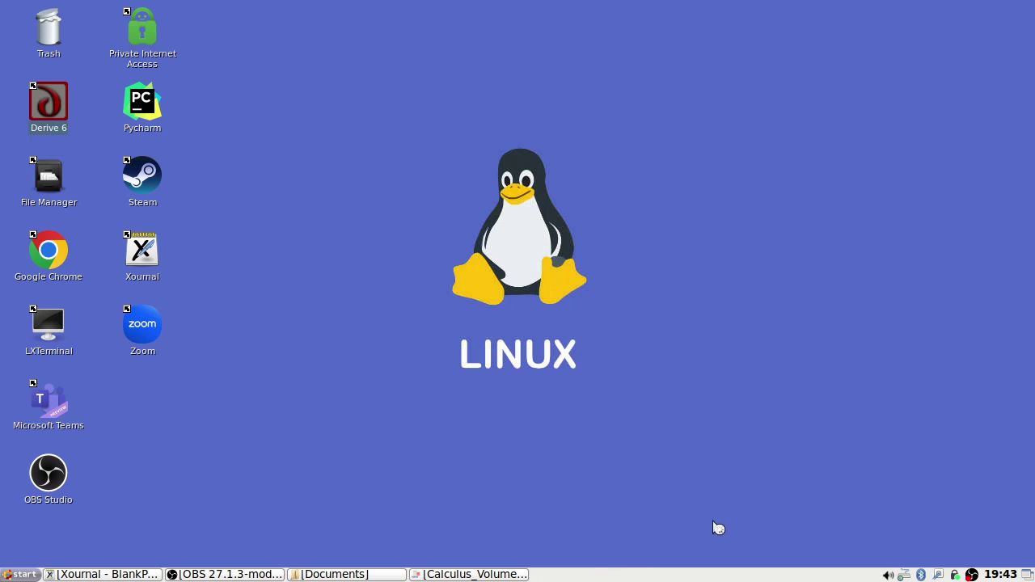
{"action": "left_click", "coordinate": [518, 574]}
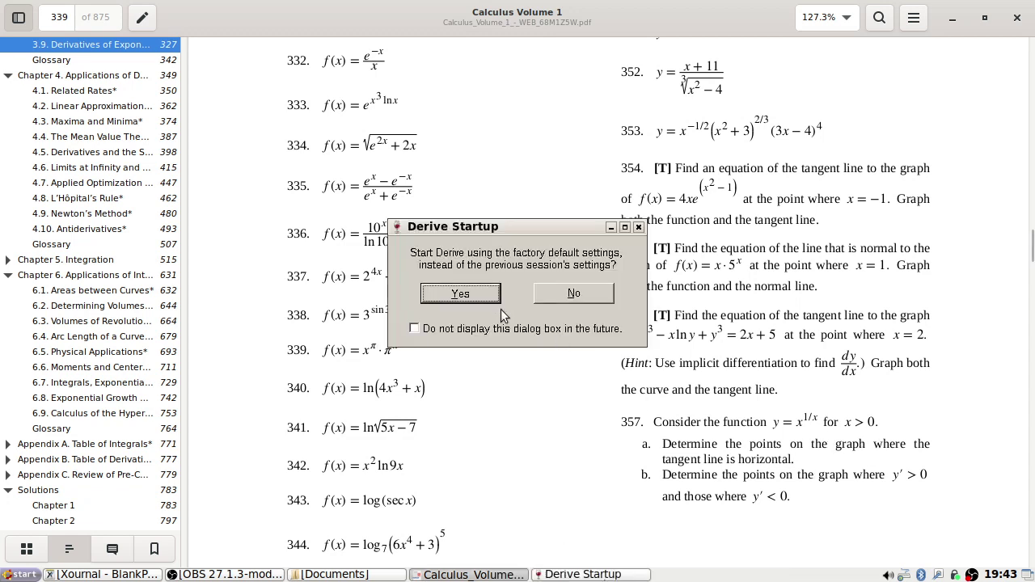
{"action": "left_click", "coordinate": [488, 296]}
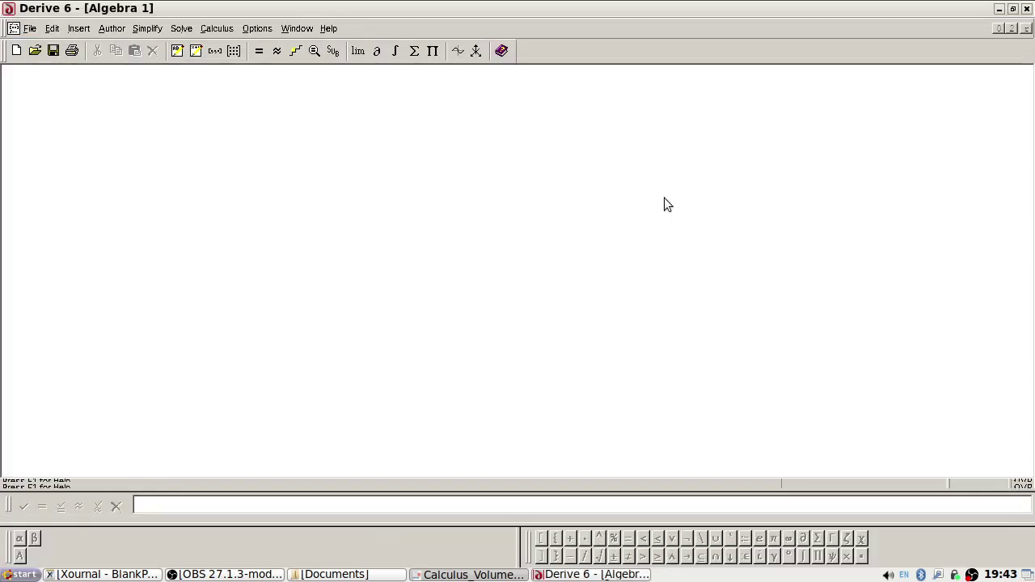
Resize the Derive window beside the textbook and define f(x) := 4·x·EXP(x² − 1).
{"action": "left_click", "coordinate": [1013, 8]}
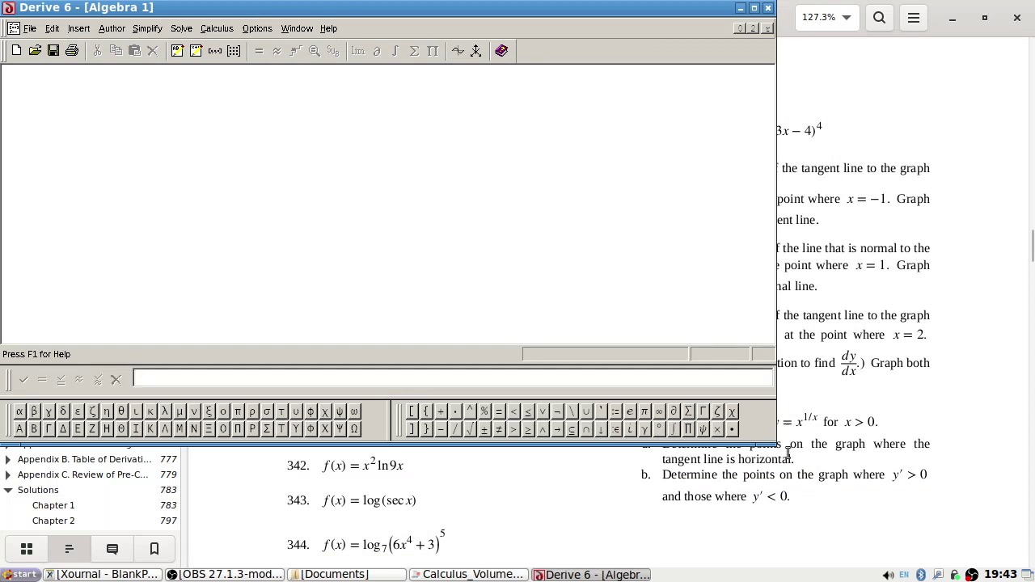
{"action": "left_click_drag", "start_coordinate": [776, 444], "coordinate": [526, 538]}
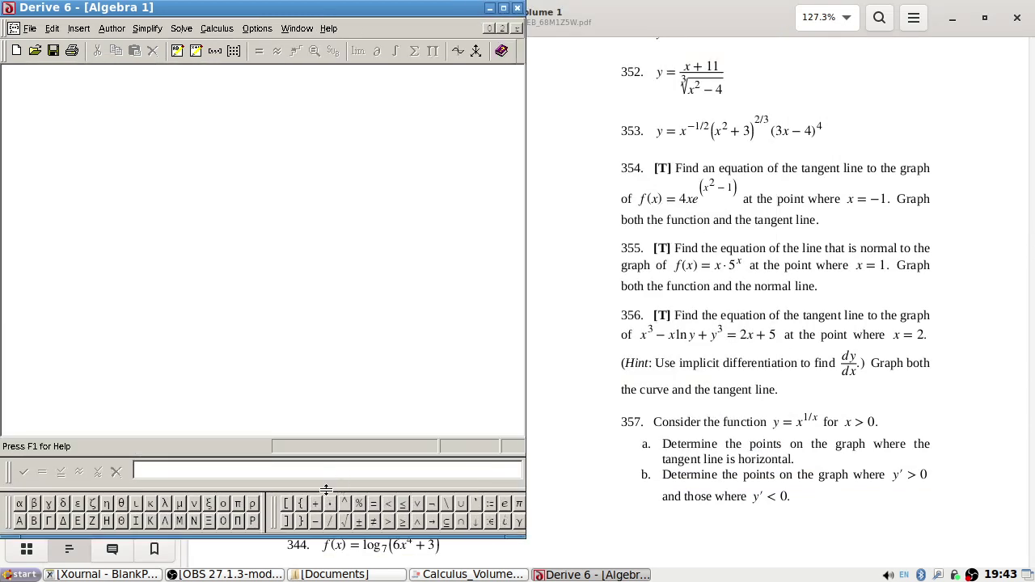
{"action": "type", "text": "f(x) := 4 x exp(x^2 - 1"}
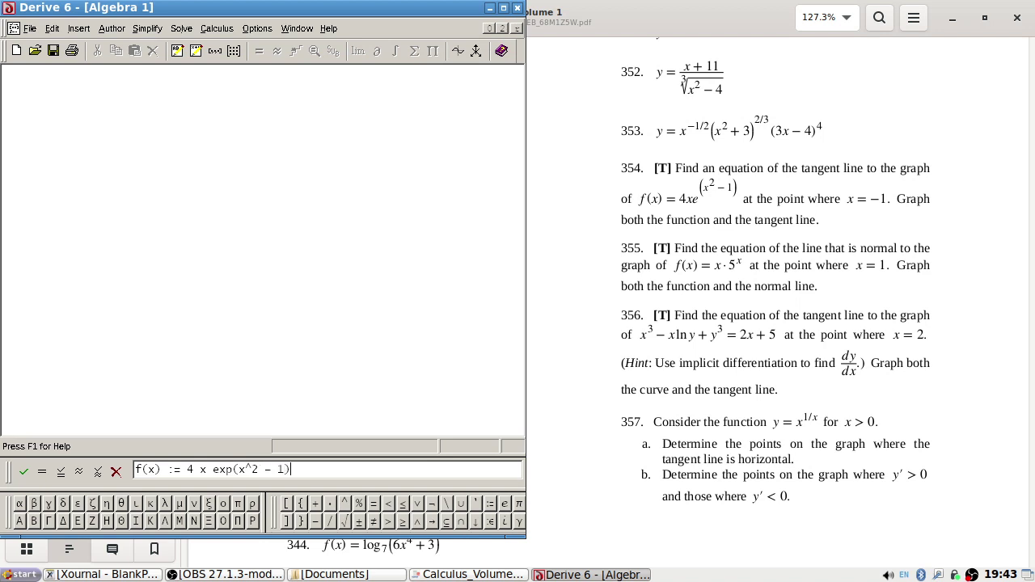
{"action": "key", "text": "Return"}
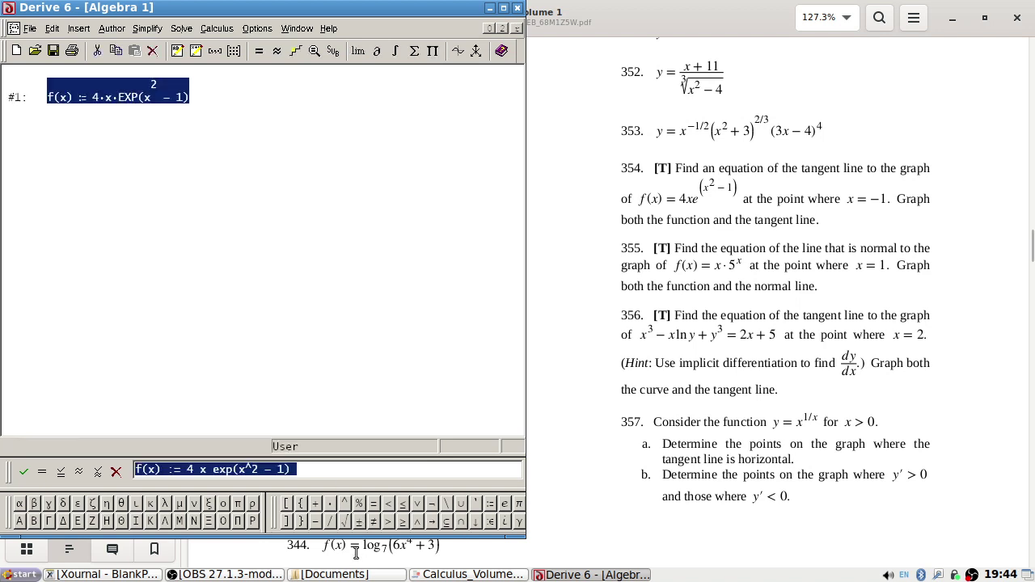
Enter TANGENT(f(x), x, −1) and simplify it to 4·(3·x + 2).
{"action": "type", "text": "f("}
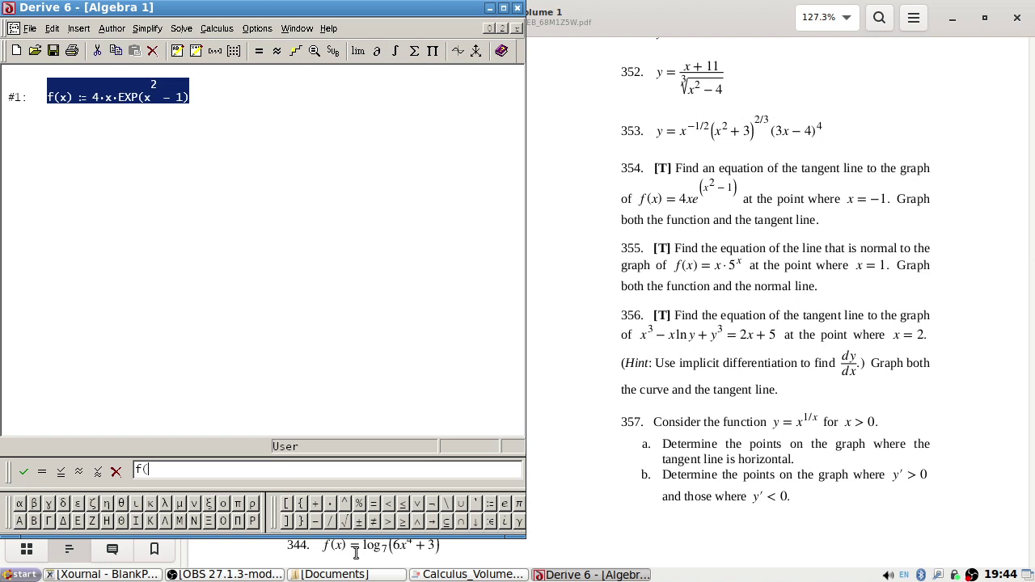
{"action": "key", "text": "BackSpace"}
{"action": "key", "text": "BackSpace"}
{"action": "type", "text": "ta"}
{"action": "key", "text": "Return"}
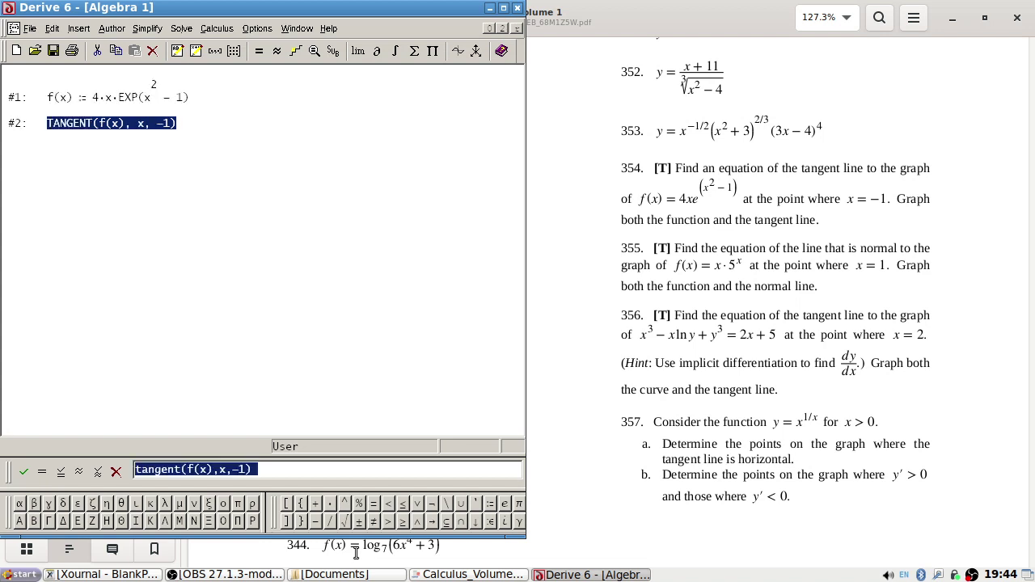
{"action": "left_click", "coordinate": [148, 28]}
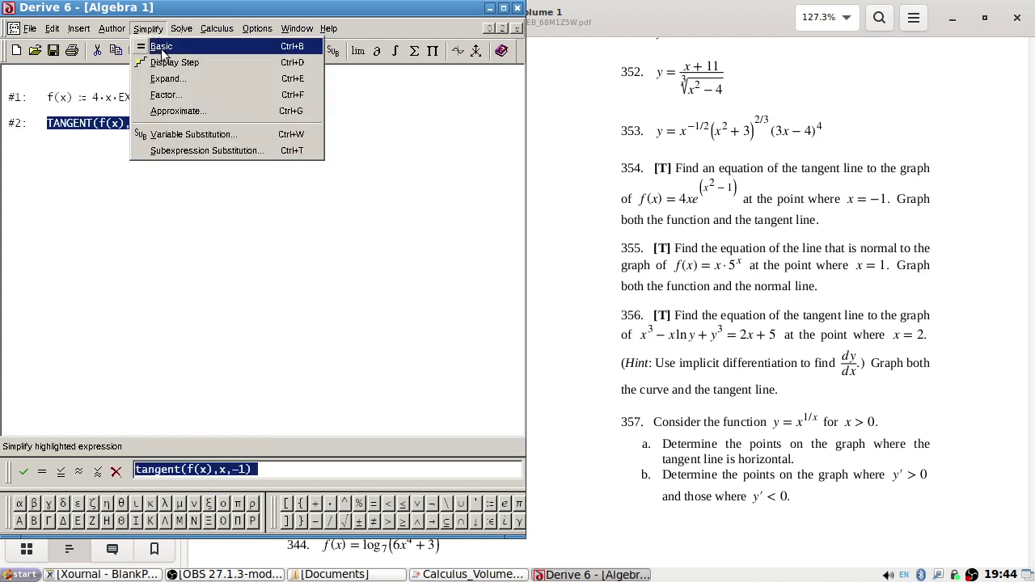
{"action": "left_click", "coordinate": [158, 46]}
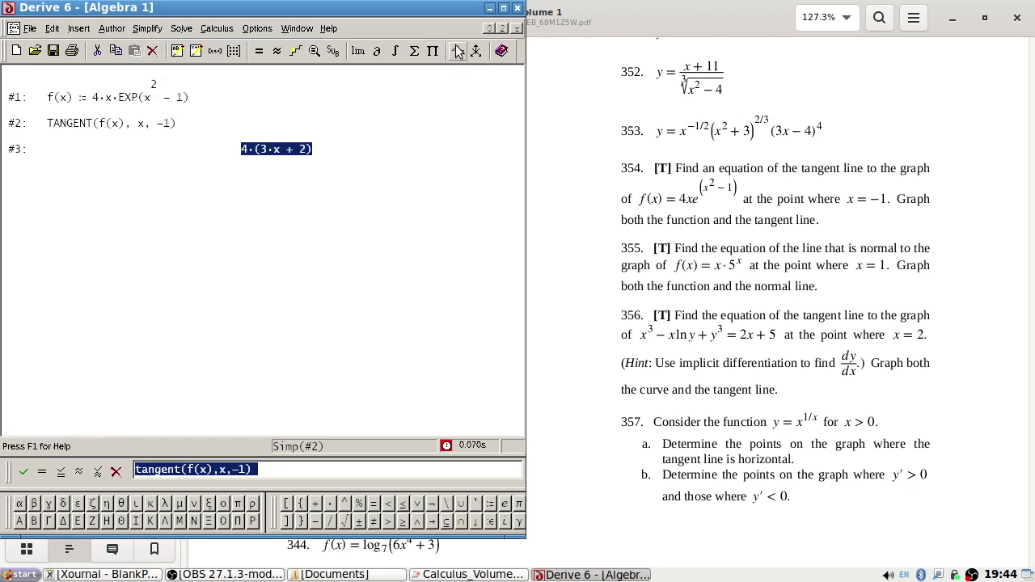
Plot the tangent line #3 in a new 2D window tiled beside the worksheet.
{"action": "left_click", "coordinate": [457, 50]}
{"action": "left_click", "coordinate": [141, 50]}
{"action": "left_click", "coordinate": [174, 28]}
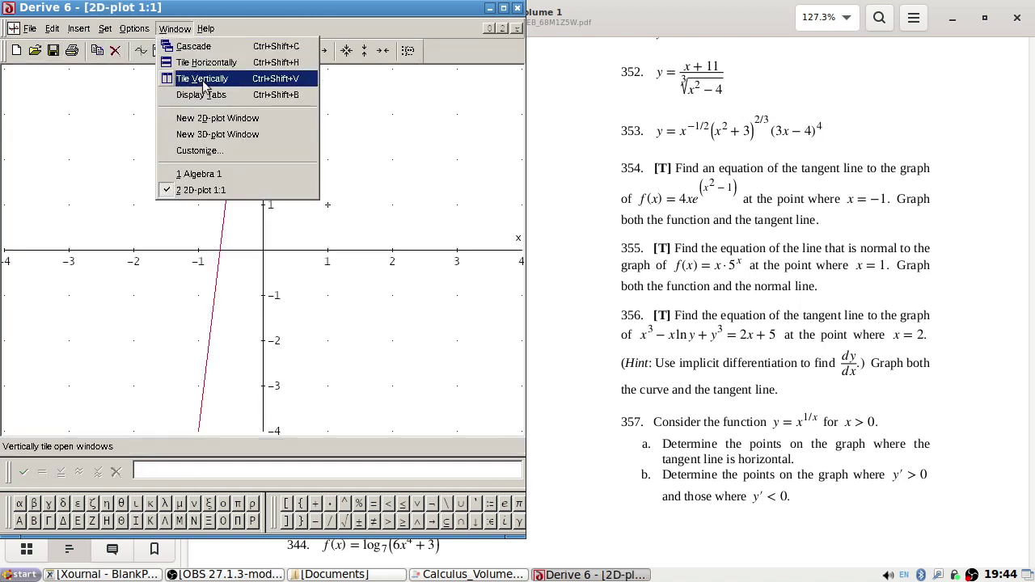
{"action": "left_click", "coordinate": [182, 77]}
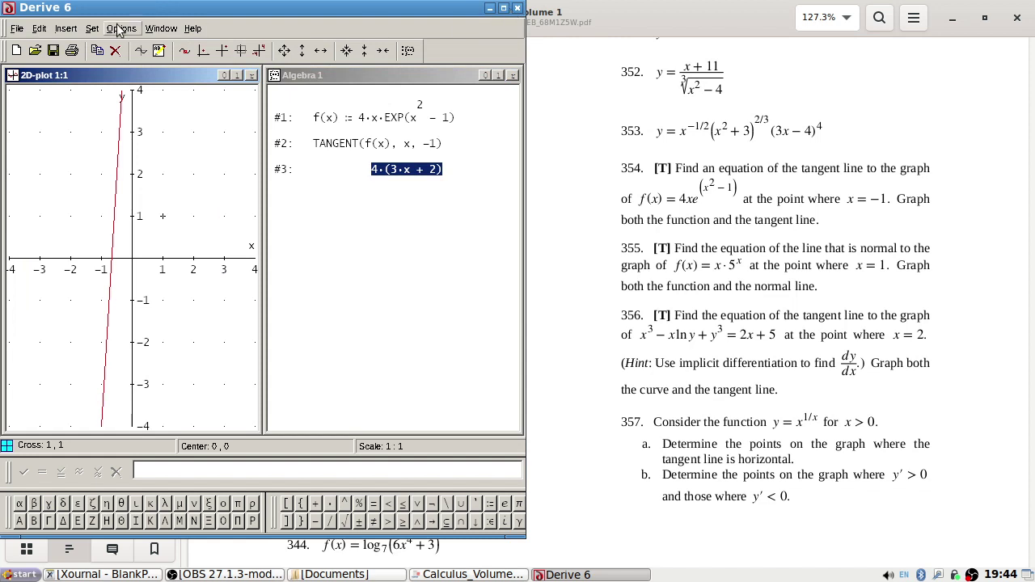
Enter f(x) as #4, plot it with the tangent line, and enlarge the graph.
{"action": "left_click", "coordinate": [388, 118]}
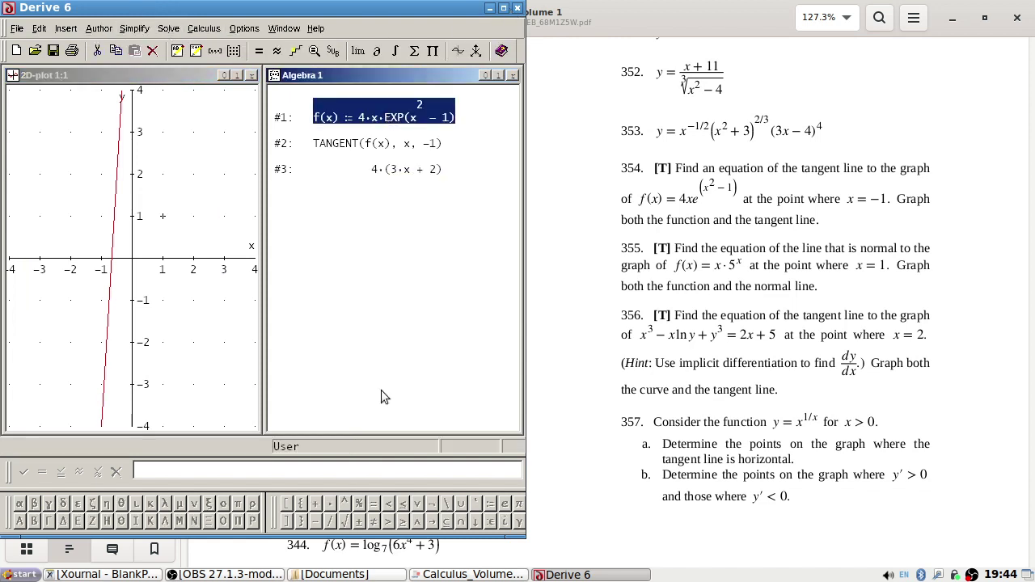
{"action": "type", "text": "f"}
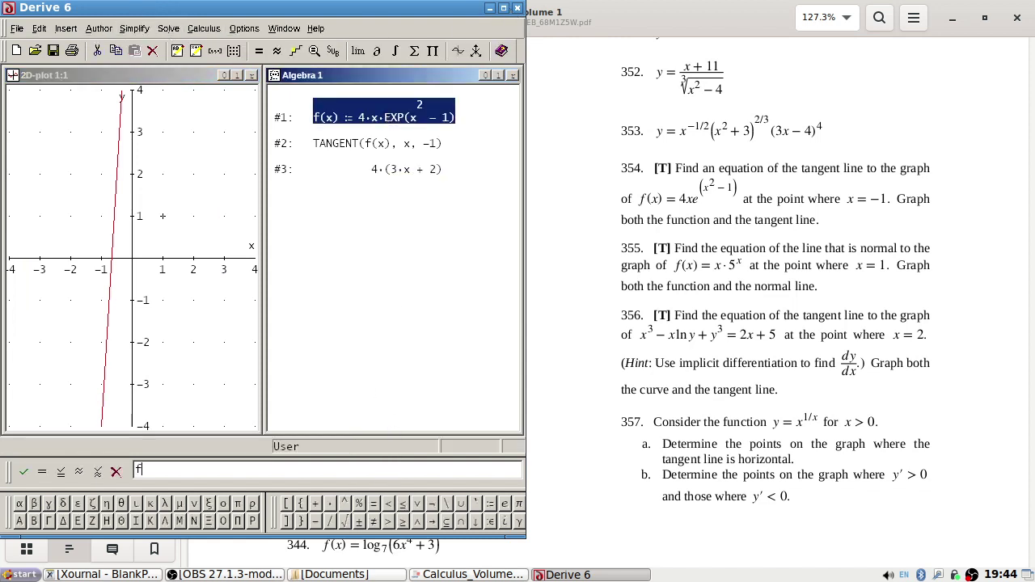
{"action": "type", "text": "(x)"}
{"action": "key", "text": "Return"}
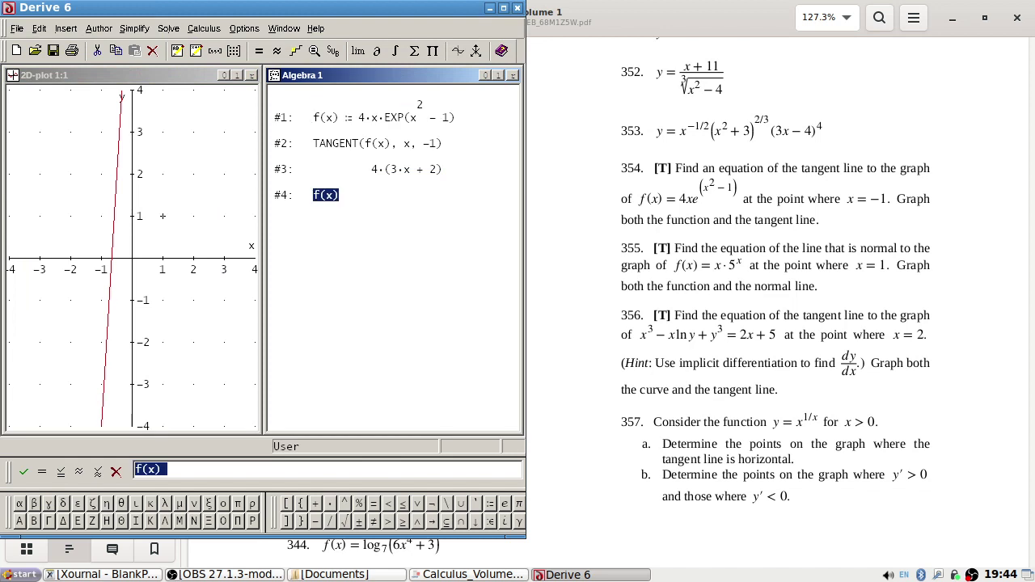
{"action": "left_click", "coordinate": [458, 50]}
{"action": "left_click", "coordinate": [158, 50]}
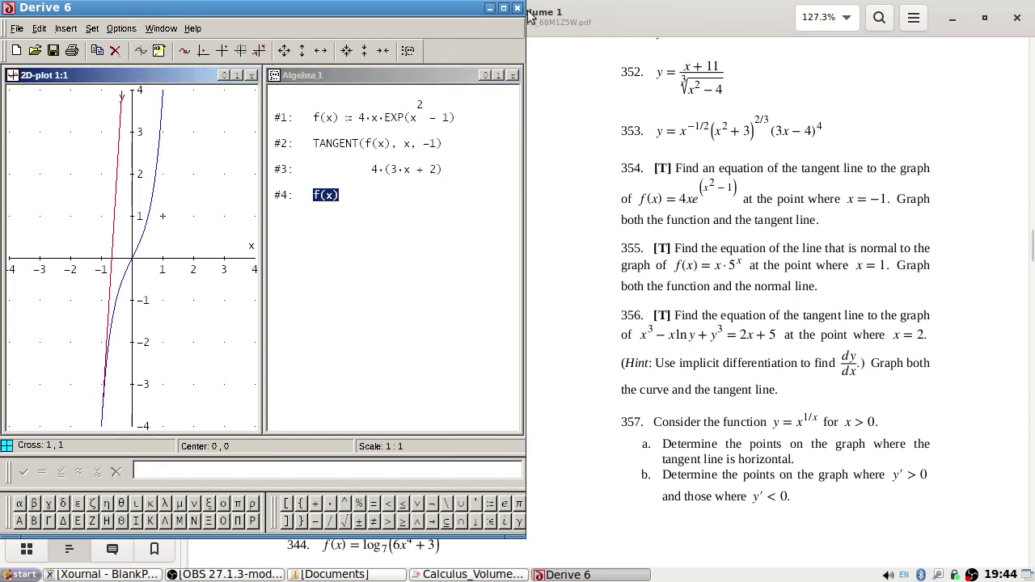
{"action": "left_click", "coordinate": [503, 7]}
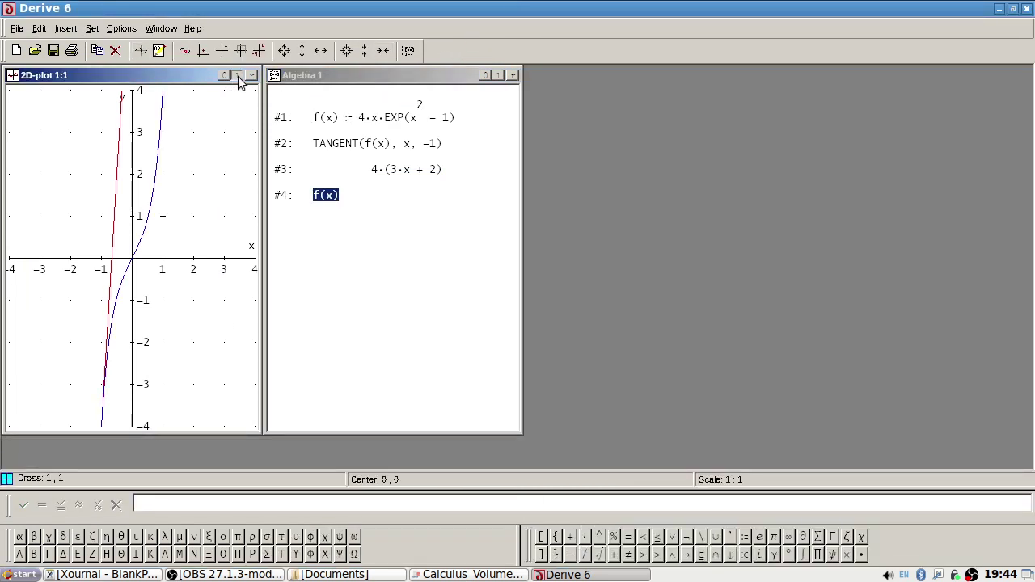
{"action": "left_click", "coordinate": [237, 75]}
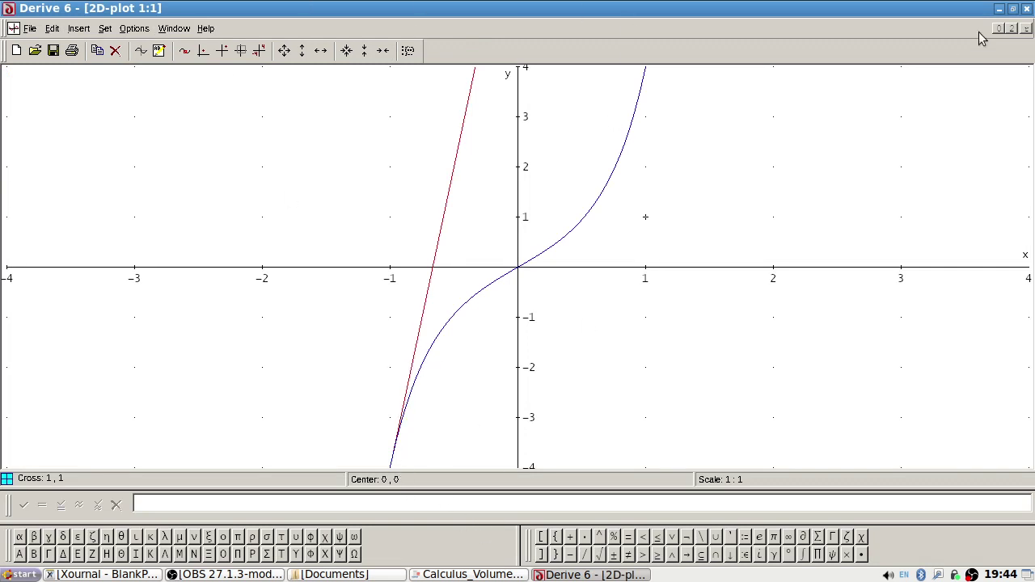
{"action": "left_click", "coordinate": [1024, 30]}
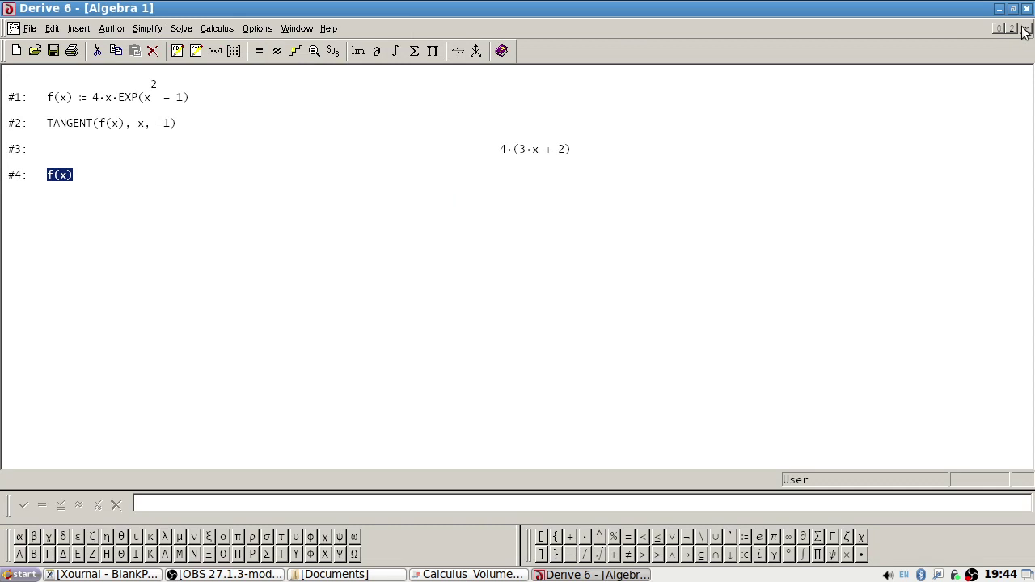
Check the textbook PDF and delete the old expressions from the worksheet.
{"action": "key", "text": "alt+Tab"}
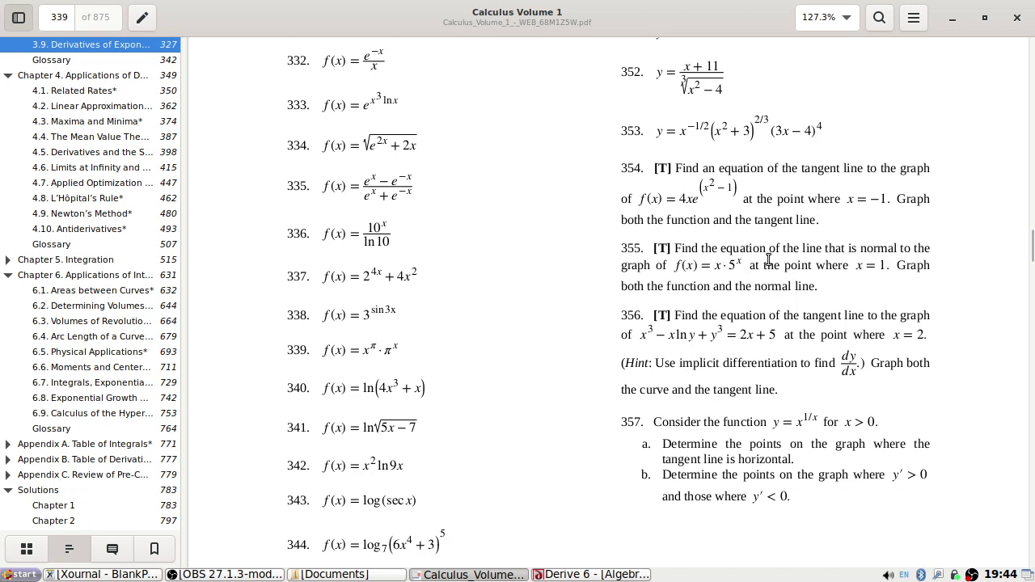
{"action": "key", "text": "alt+Tab"}
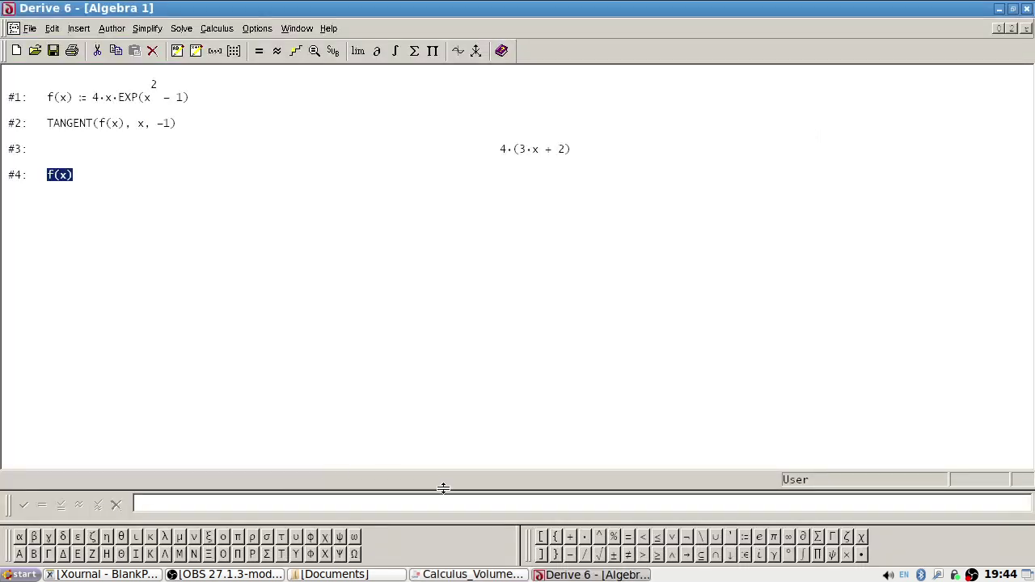
{"action": "left_click", "coordinate": [146, 103]}
{"action": "key", "text": "Delete"}
{"action": "key", "text": "Delete"}
{"action": "key", "text": "Delete"}
{"action": "key", "text": "Delete"}
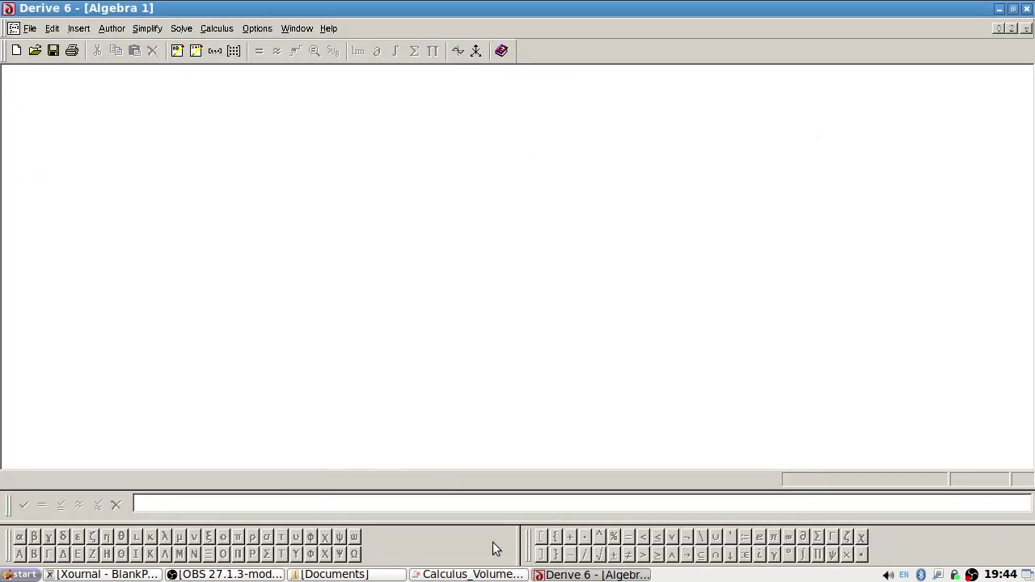
Author x·5^x as expression #1, referring to exercise 355 in the PDF.
{"action": "left_click", "coordinate": [502, 505]}
{"action": "key", "text": "alt+Tab"}
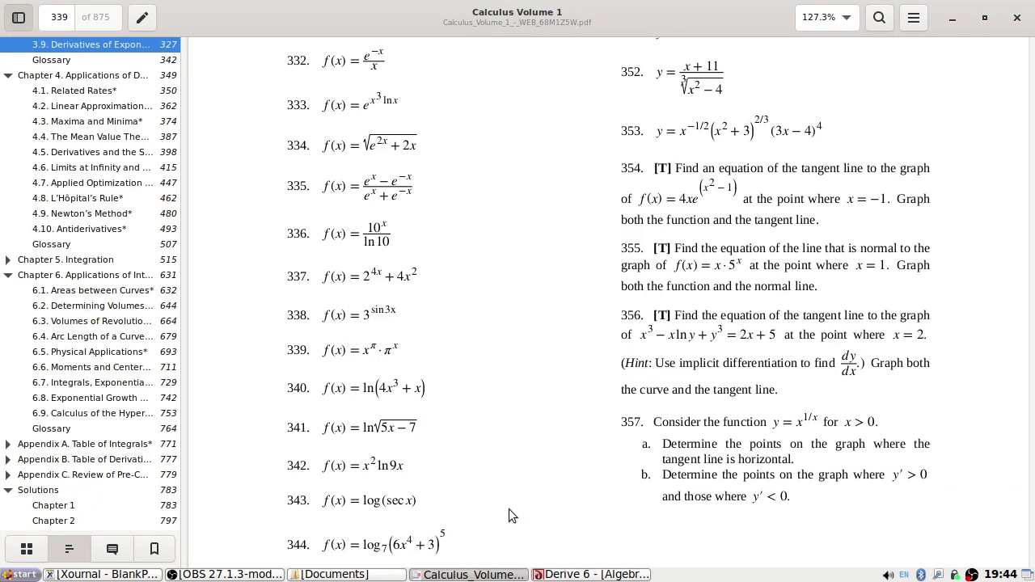
{"action": "key", "text": "alt+Tab"}
{"action": "type", "text": "x "}
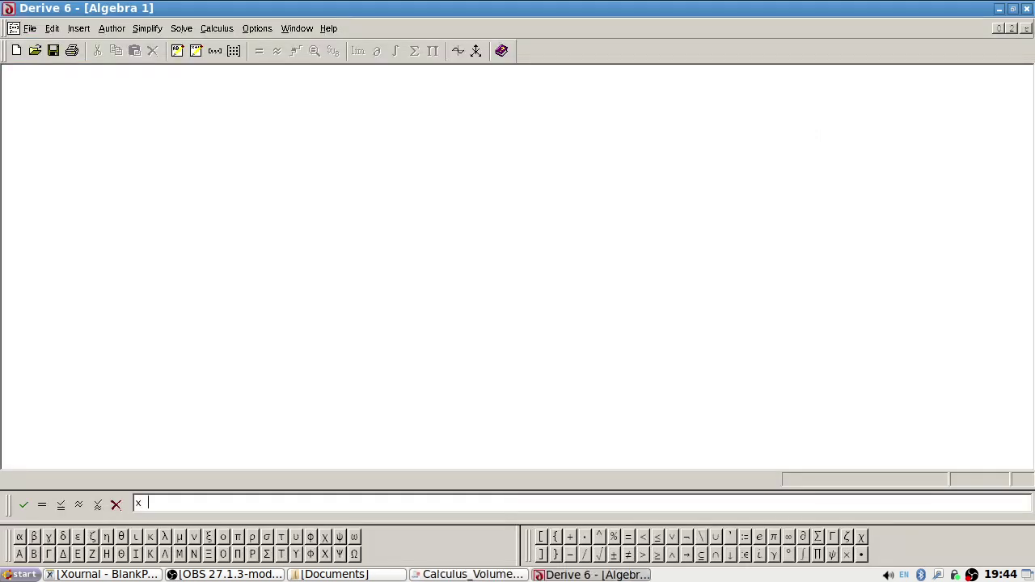
{"action": "type", "text": "5^x"}
{"action": "key", "text": "Return"}
{"action": "key", "text": "alt+Tab"}
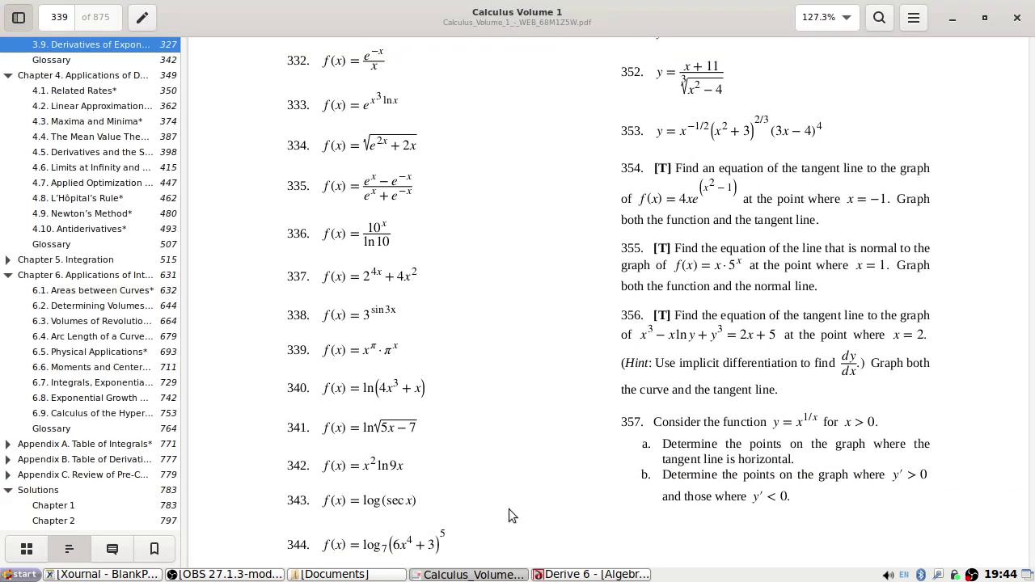
Plot x·5^x in a new 2D window tiled vertically beside Algebra 1.
{"action": "key", "text": "alt+Tab"}
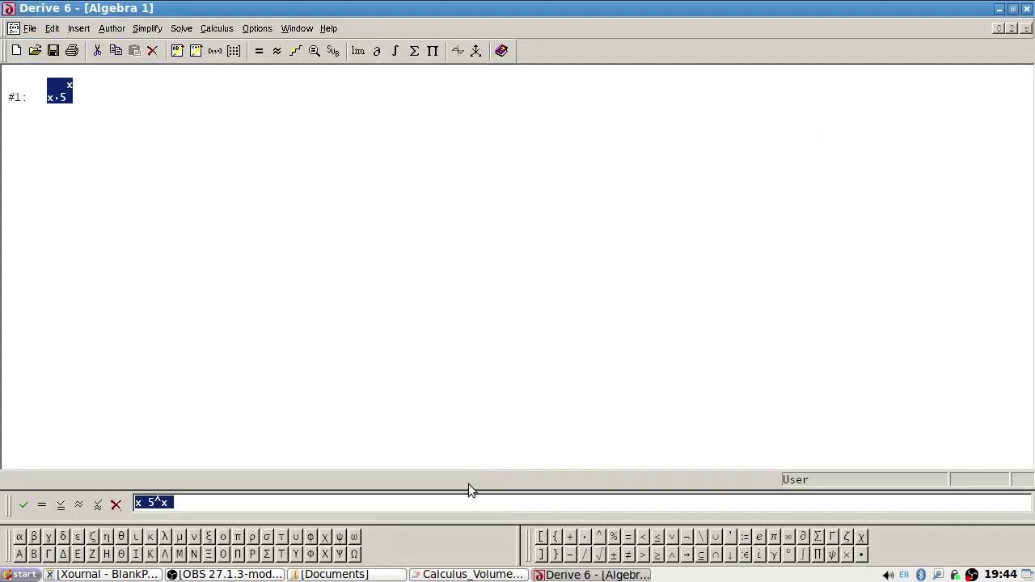
{"action": "left_click", "coordinate": [473, 55]}
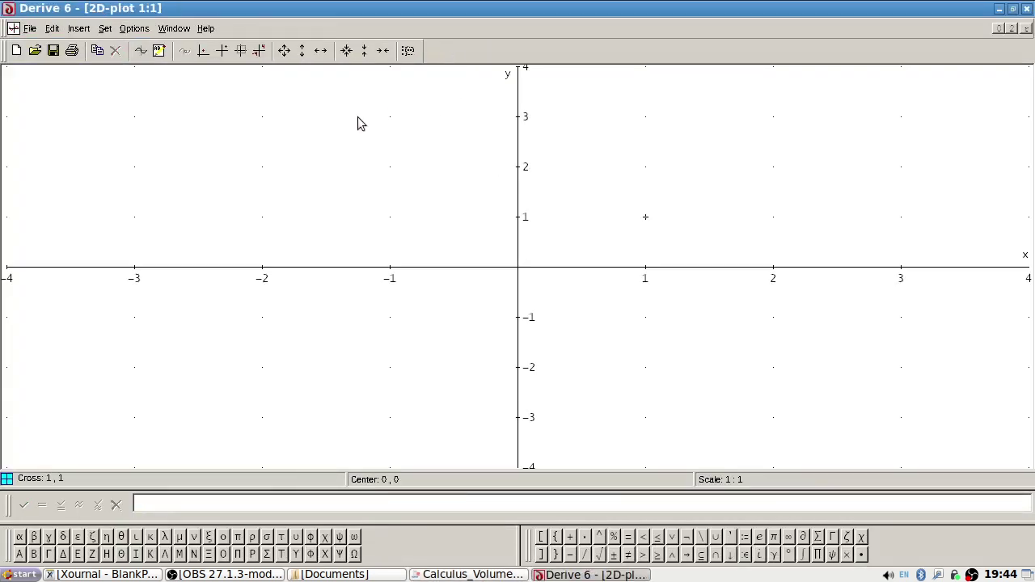
{"action": "left_click", "coordinate": [141, 50]}
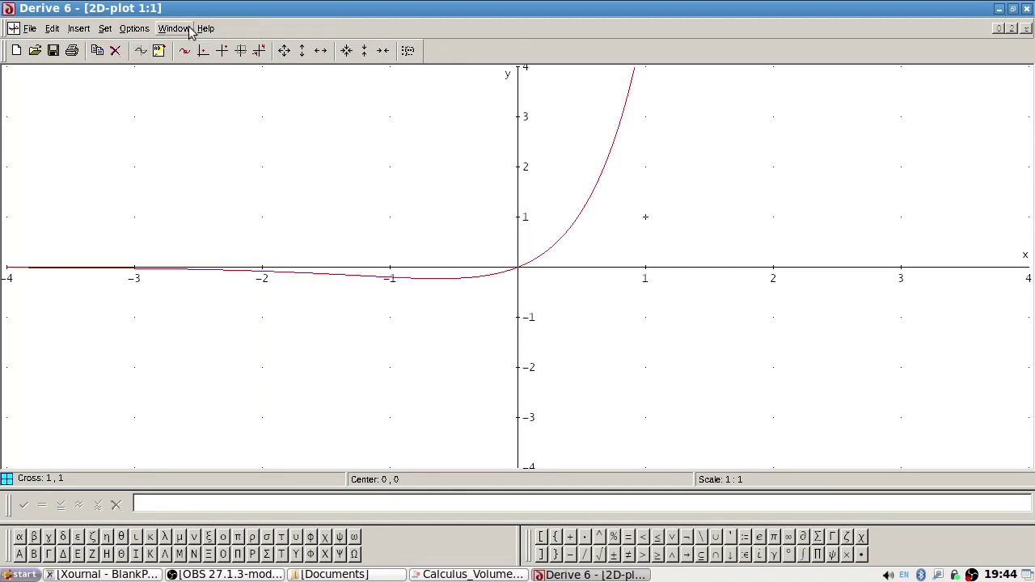
{"action": "left_click", "coordinate": [180, 29]}
{"action": "left_click", "coordinate": [202, 78]}
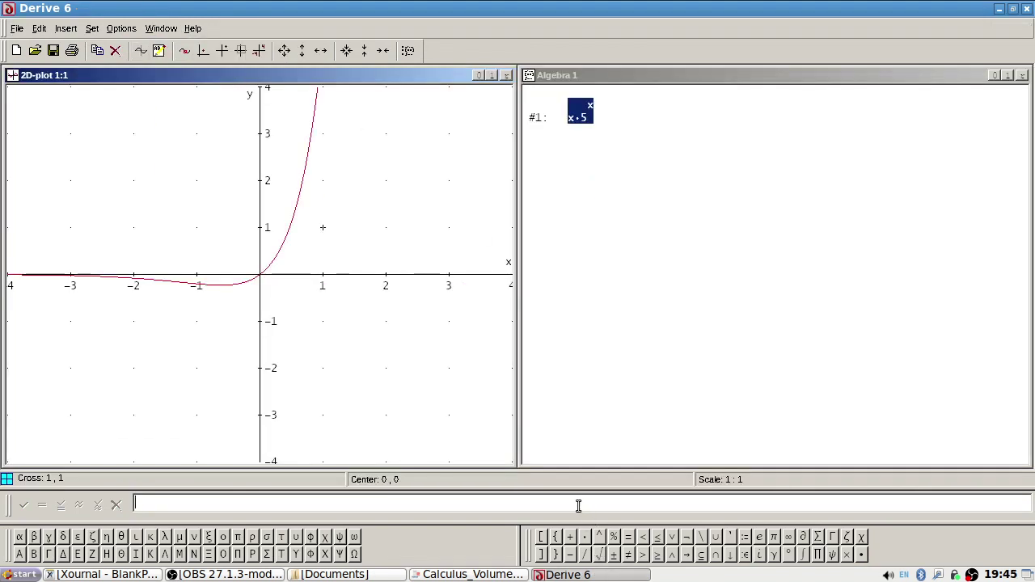
Differentiate #1 to get 5^x·(x·LN(5)+1) and evaluate it at x = 1.
{"action": "left_click", "coordinate": [621, 77]}
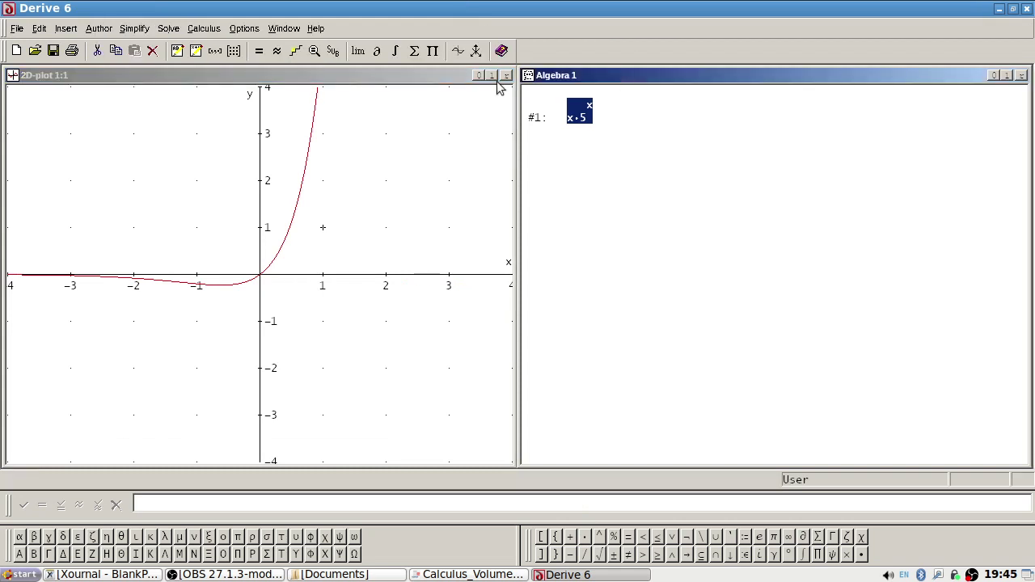
{"action": "left_click", "coordinate": [377, 52]}
{"action": "left_click", "coordinate": [520, 325]}
{"action": "key", "text": "alt+Tab"}
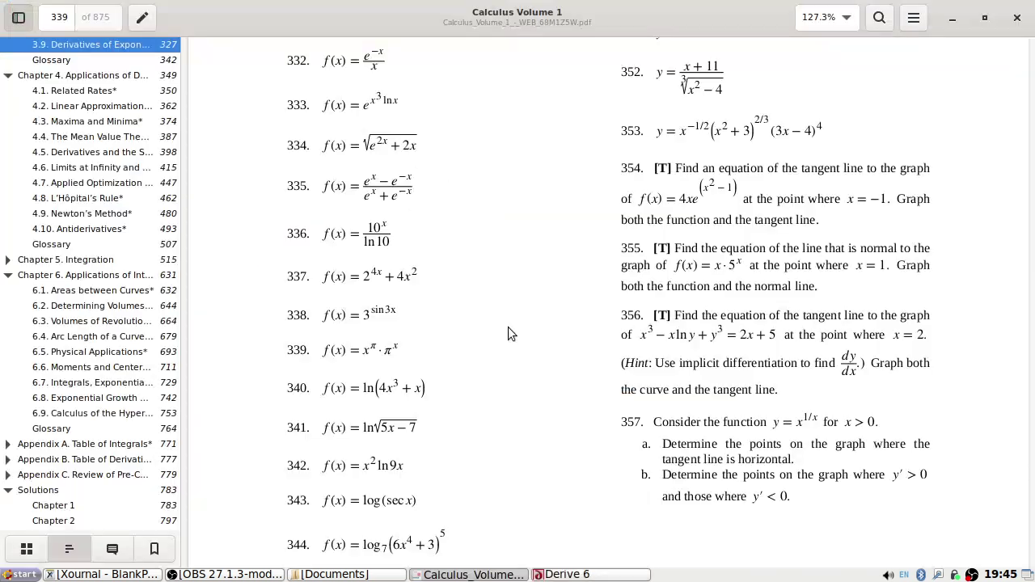
{"action": "key", "text": "alt+Tab"}
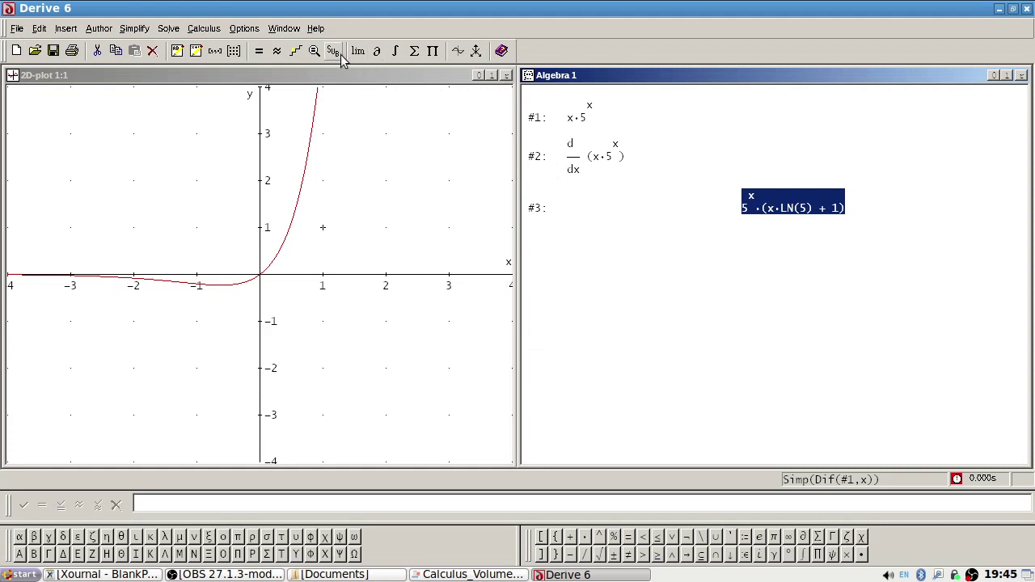
{"action": "left_click", "coordinate": [333, 50]}
{"action": "type", "text": "1"}
{"action": "left_click", "coordinate": [571, 321]}
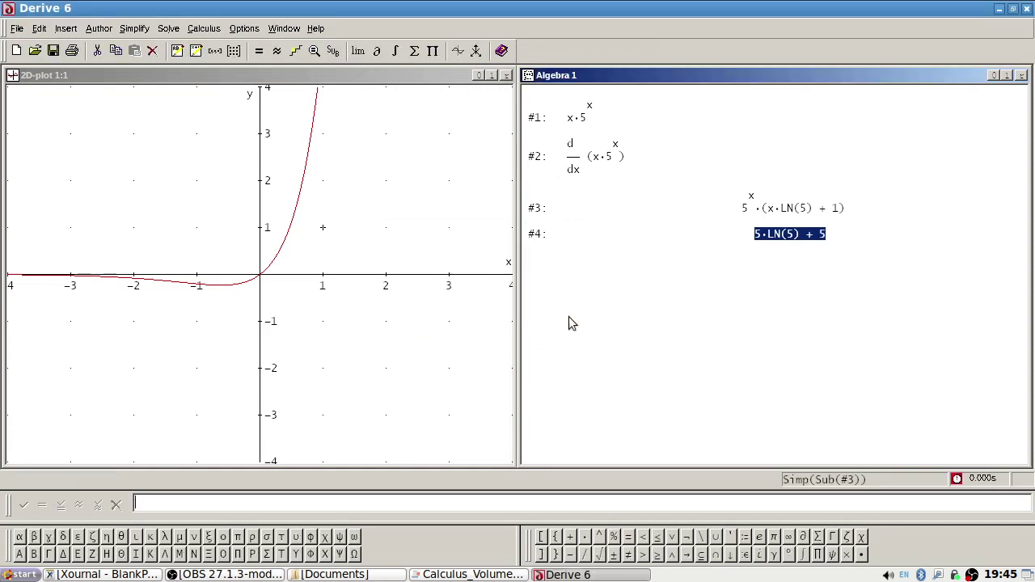
Enter the negative reciprocal slope −1/#4 and simplify it into #6.
{"action": "left_click", "coordinate": [482, 503]}
{"action": "key", "text": "Return"}
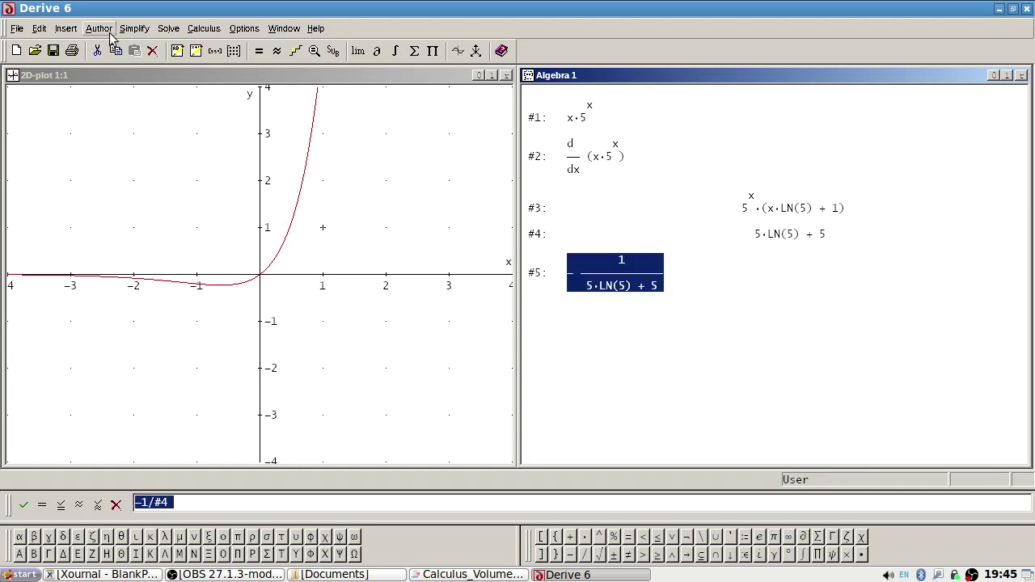
{"action": "left_click", "coordinate": [143, 29]}
{"action": "left_click", "coordinate": [152, 42]}
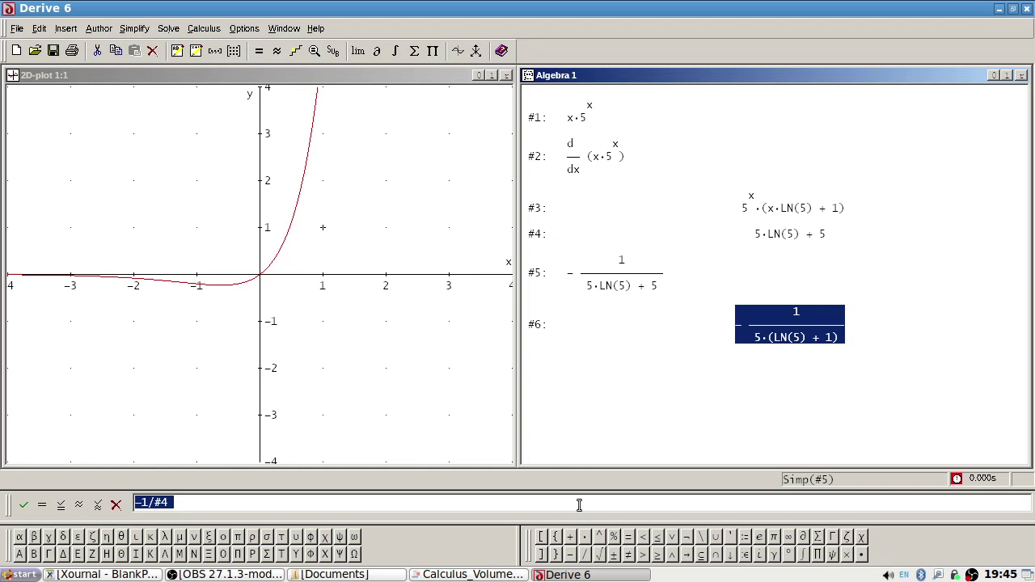
Evaluate x·5^x at x = 1 and enter the normal line y − 5 = #6·(x − 1) as #8.
{"action": "left_click", "coordinate": [573, 114]}
{"action": "left_click", "coordinate": [332, 51]}
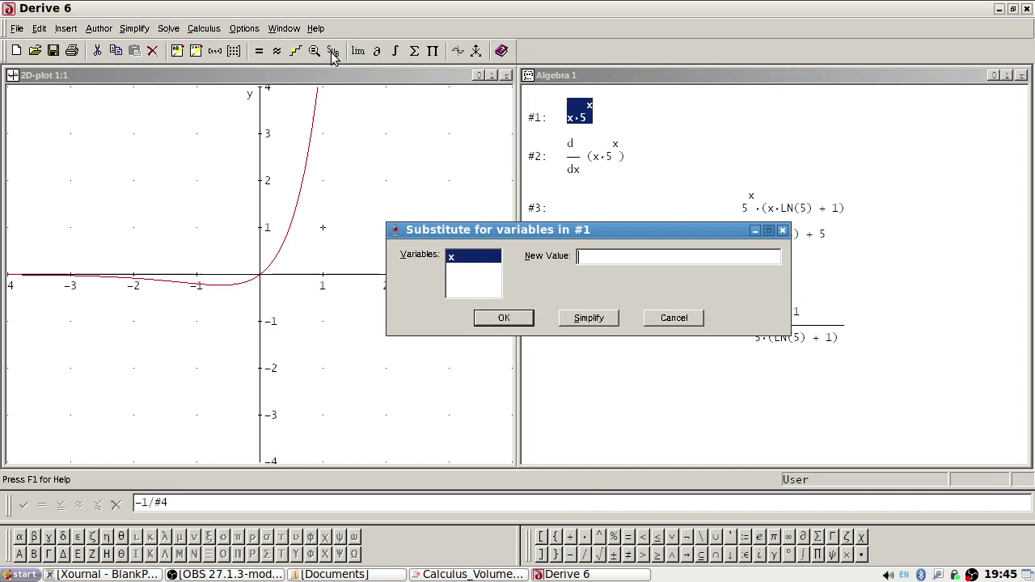
{"action": "left_click", "coordinate": [587, 319]}
{"action": "type", "text": "y-5="}
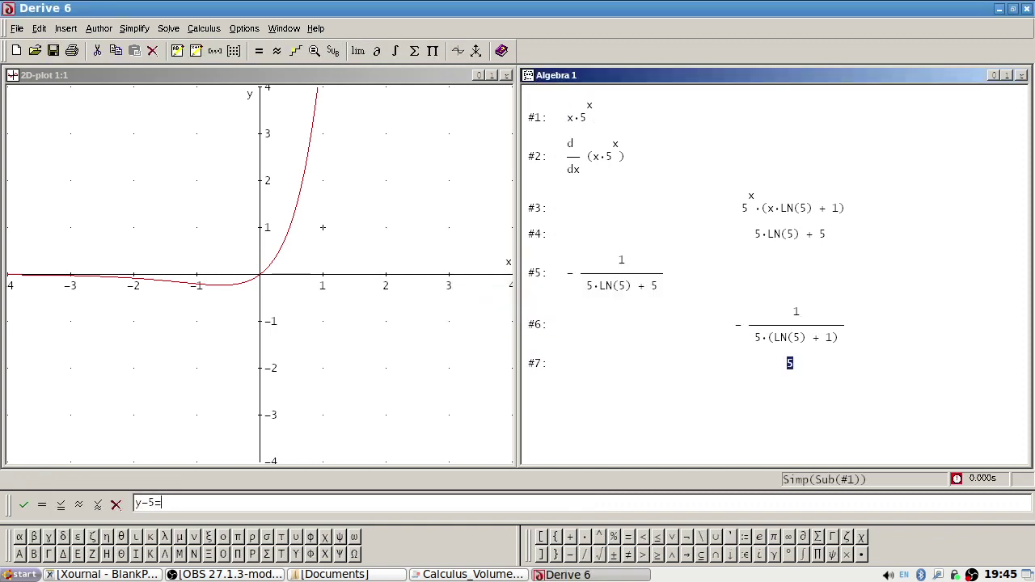
{"action": "type", "text": "#6(x-1"}
{"action": "key", "text": "Return"}
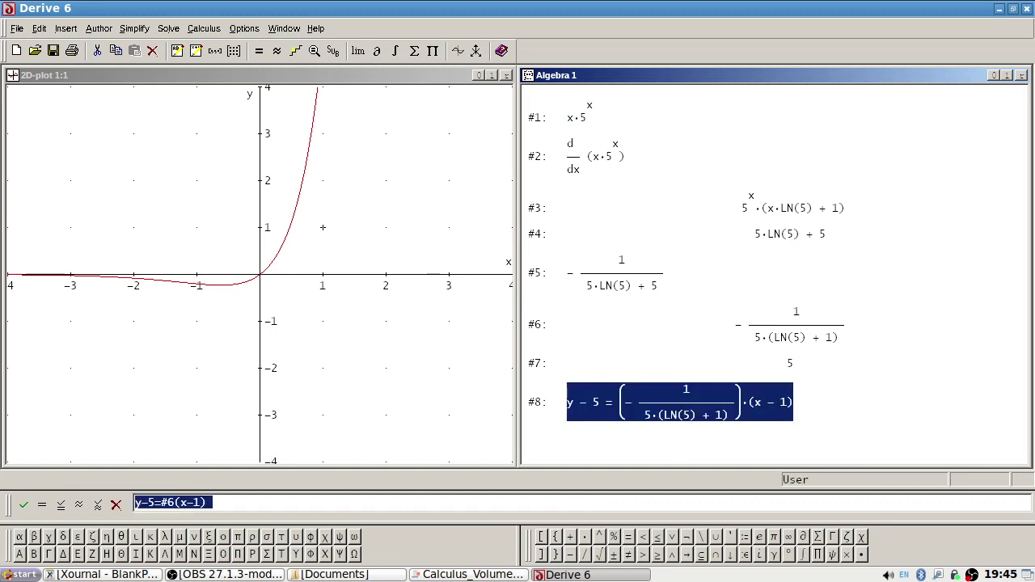
Plot the normal line #8 and zoom out so it meets x·5^x near (1, 5).
{"action": "left_click", "coordinate": [368, 87]}
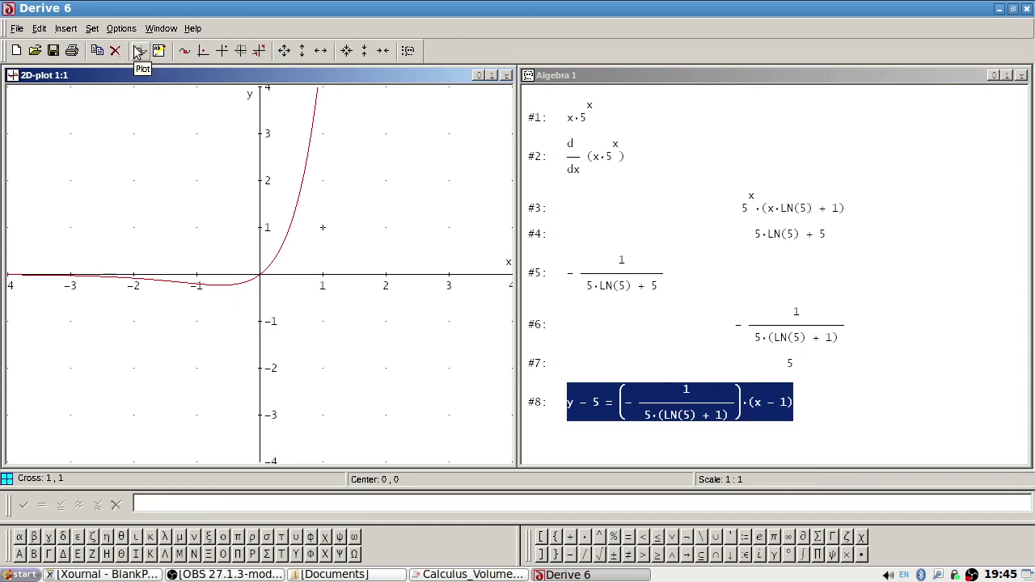
{"action": "key", "text": "alt+Tab"}
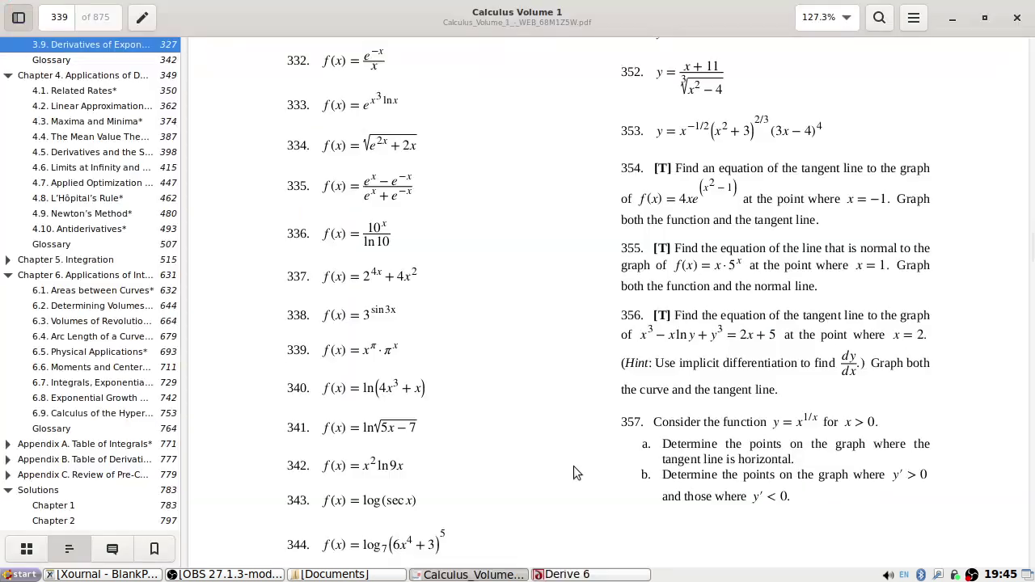
{"action": "key", "text": "alt+Tab"}
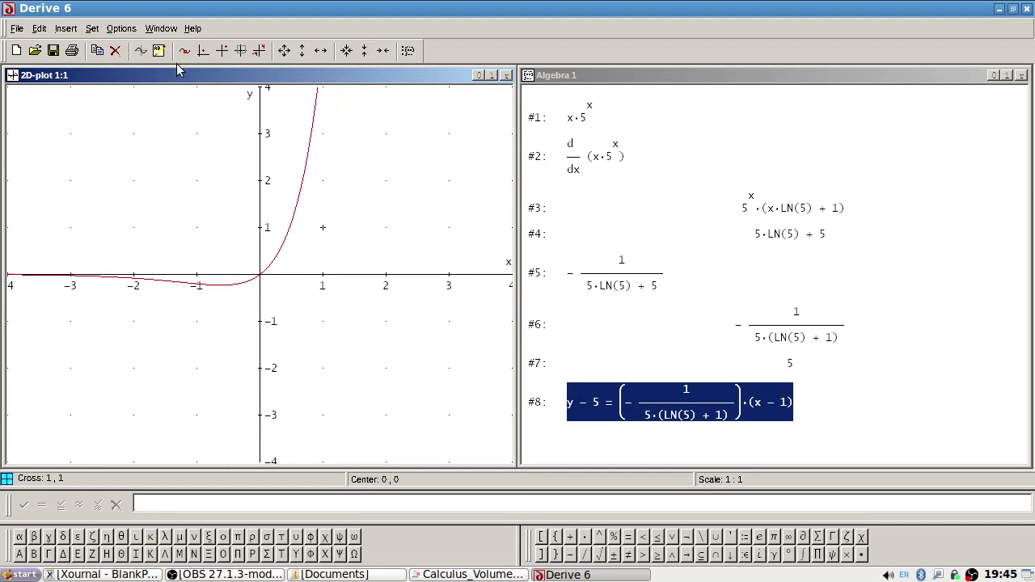
{"action": "left_click", "coordinate": [629, 74]}
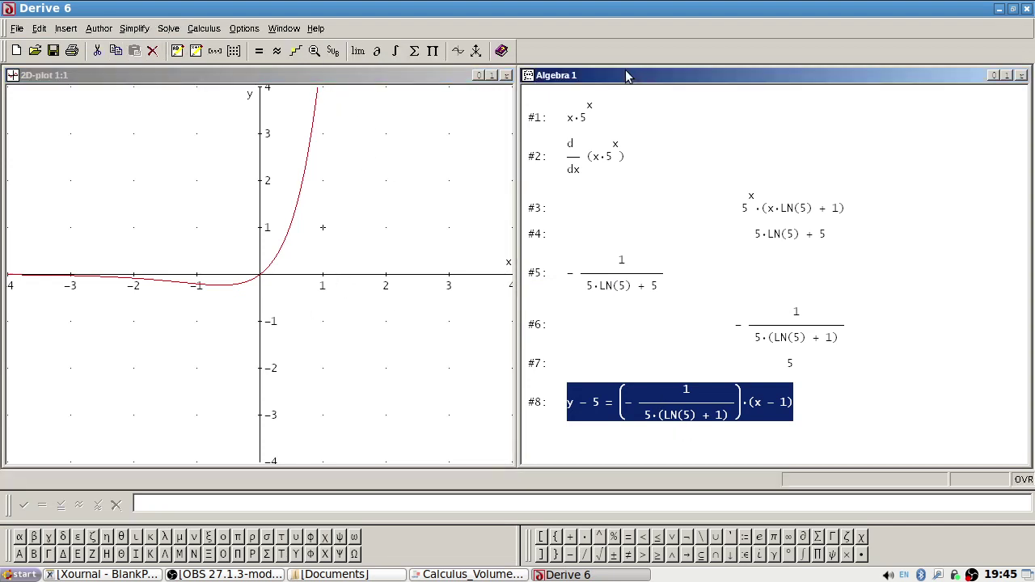
{"action": "left_click", "coordinate": [443, 53]}
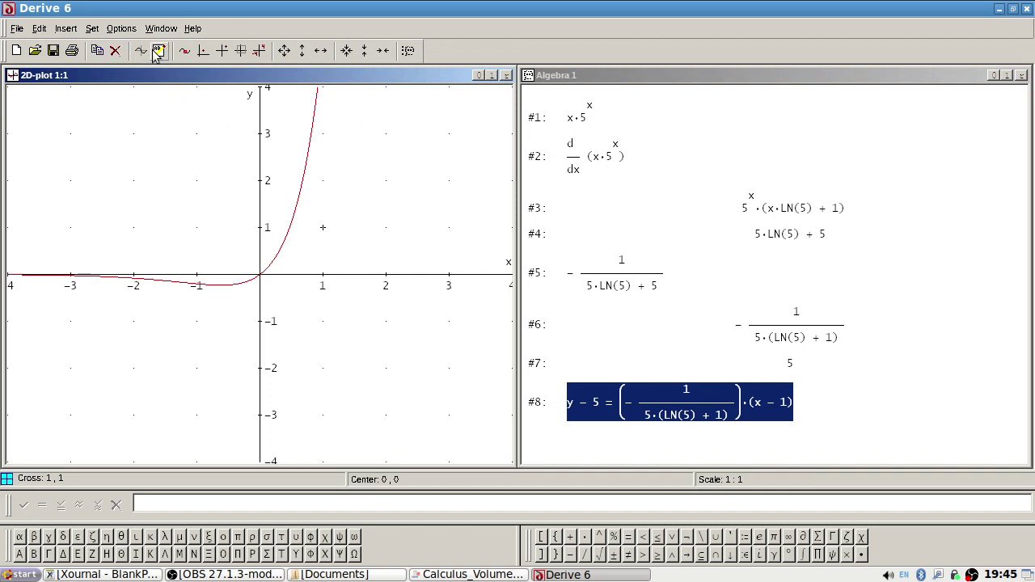
{"action": "left_click", "coordinate": [284, 50]}
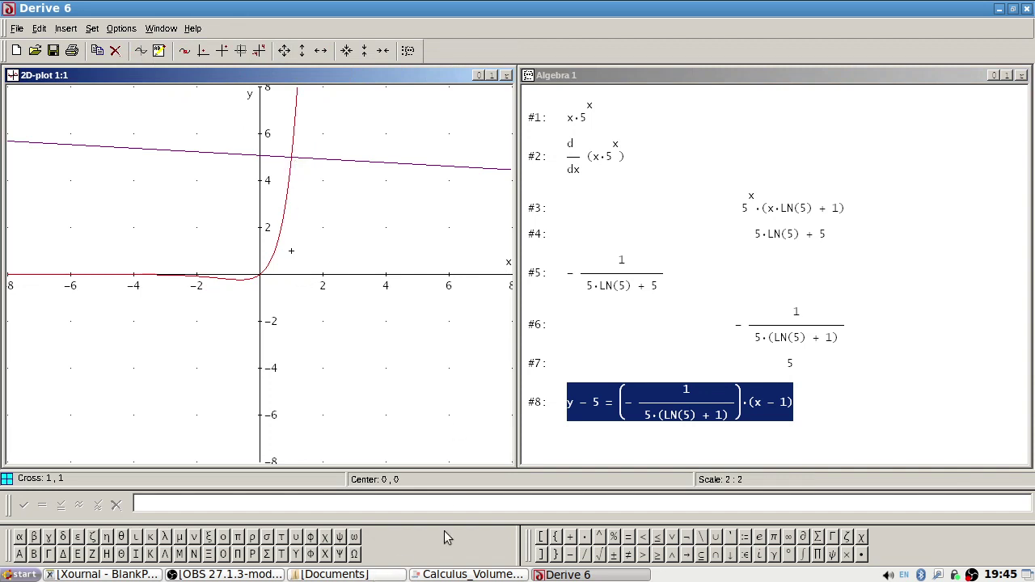
Scroll the textbook PDF onward and close the 2D plot window.
{"action": "key", "text": "alt+Tab"}
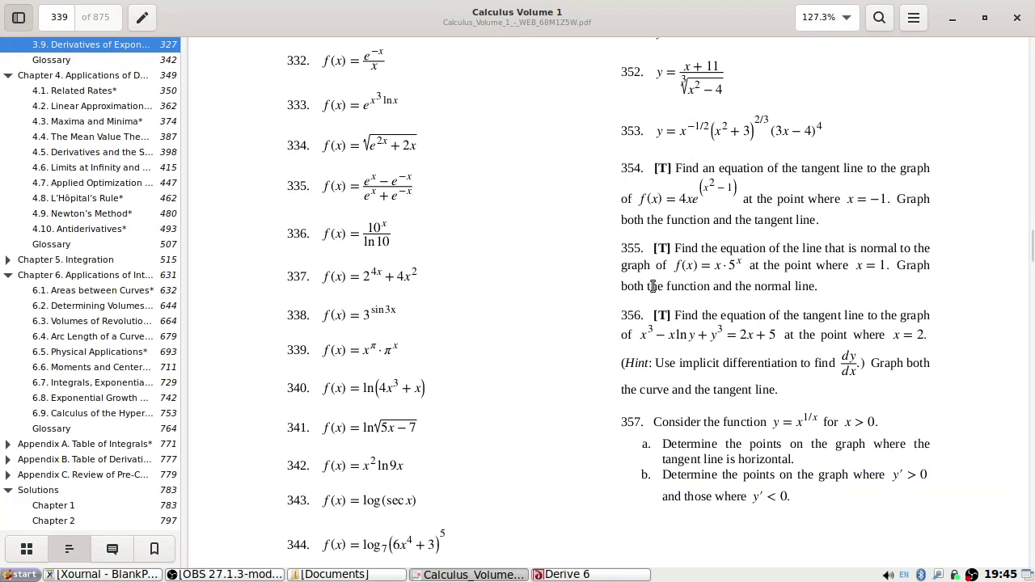
{"action": "scroll", "coordinate": [637, 338], "scroll_direction": "down", "scroll_amount": 3}
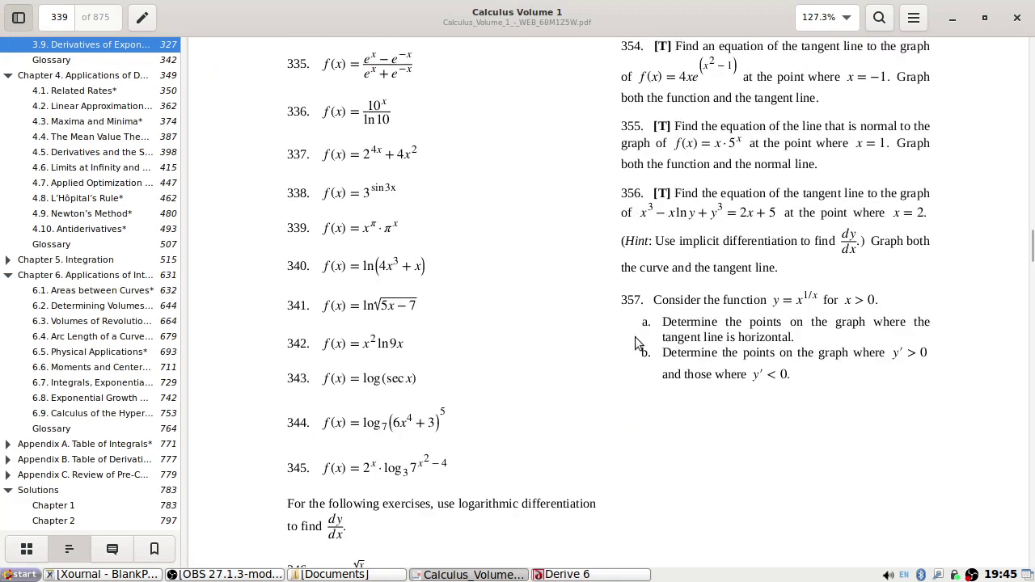
{"action": "key", "text": "alt+Tab"}
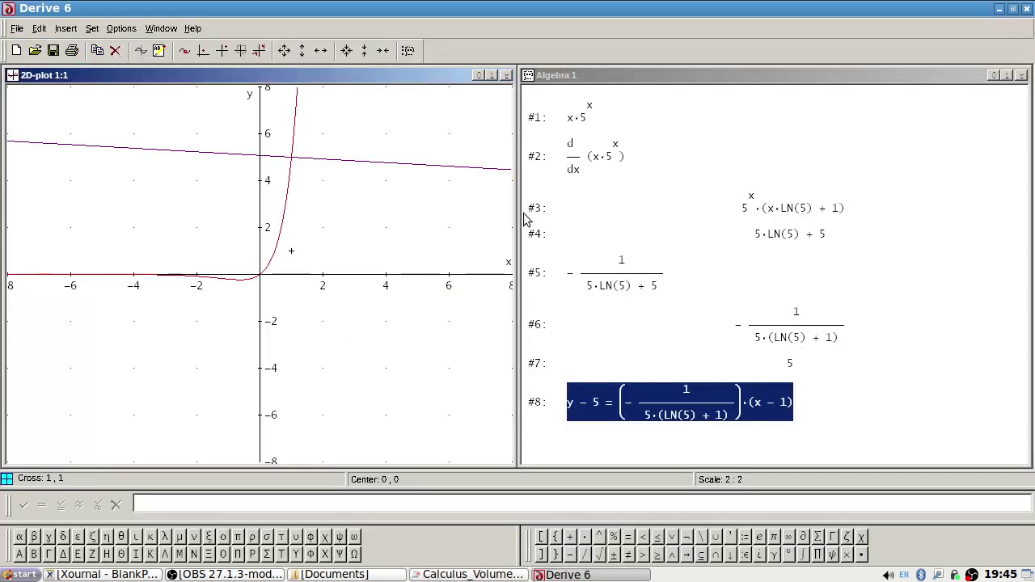
{"action": "left_click", "coordinate": [505, 75]}
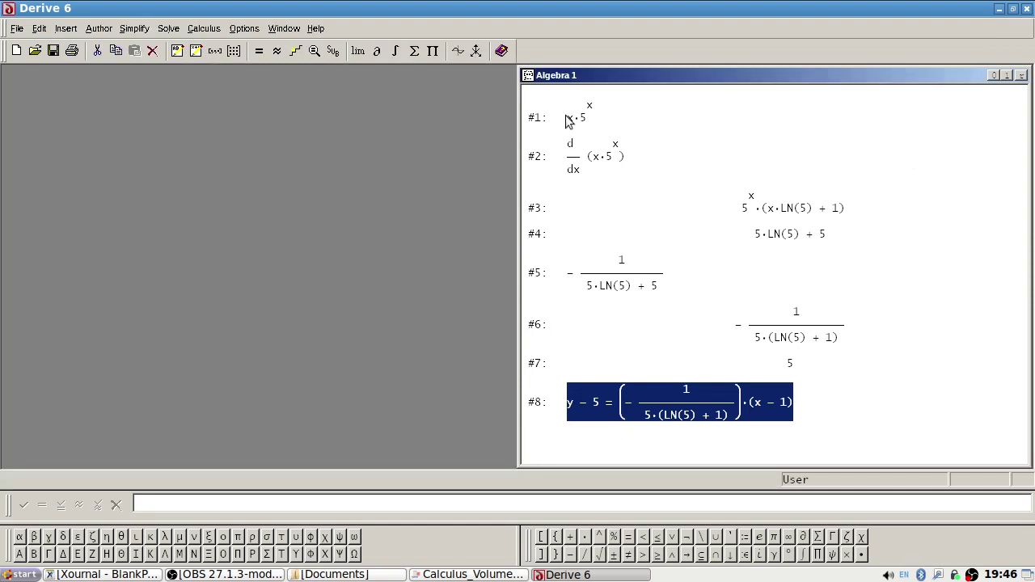
Clear the worksheet and author x^3 − x·ln(y) + y^3 − 2x − 5 from exercise 356 as #1.
{"action": "left_click", "coordinate": [574, 117]}
{"action": "key", "text": "Delete"}
{"action": "key", "text": "Delete"}
{"action": "key", "text": "Delete"}
{"action": "key", "text": "Delete"}
{"action": "key", "text": "Delete"}
{"action": "key", "text": "Delete"}
{"action": "key", "text": "Delete"}
{"action": "key", "text": "Delete"}
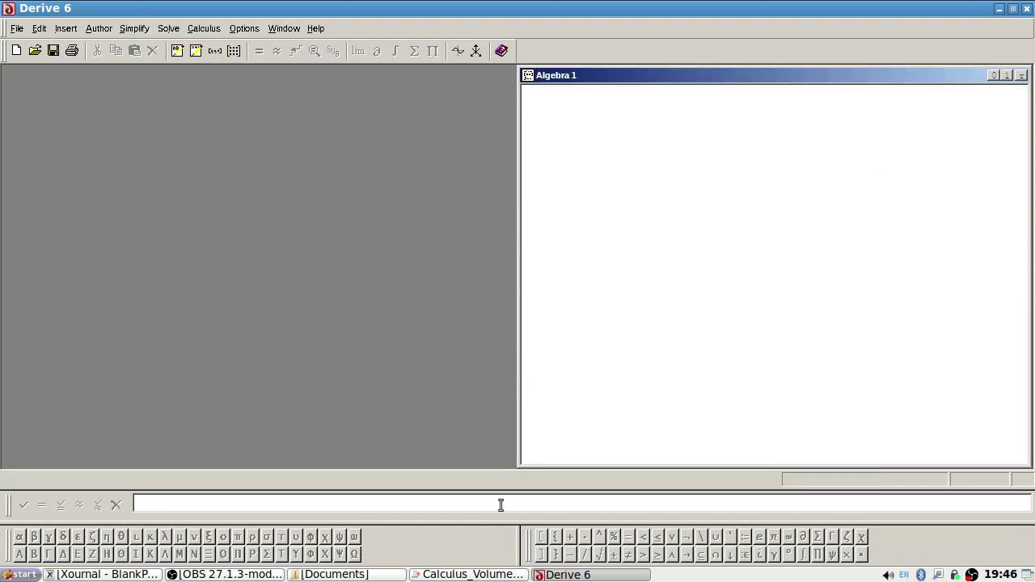
{"action": "key", "text": "alt+Tab"}
{"action": "key", "text": "alt+Tab"}
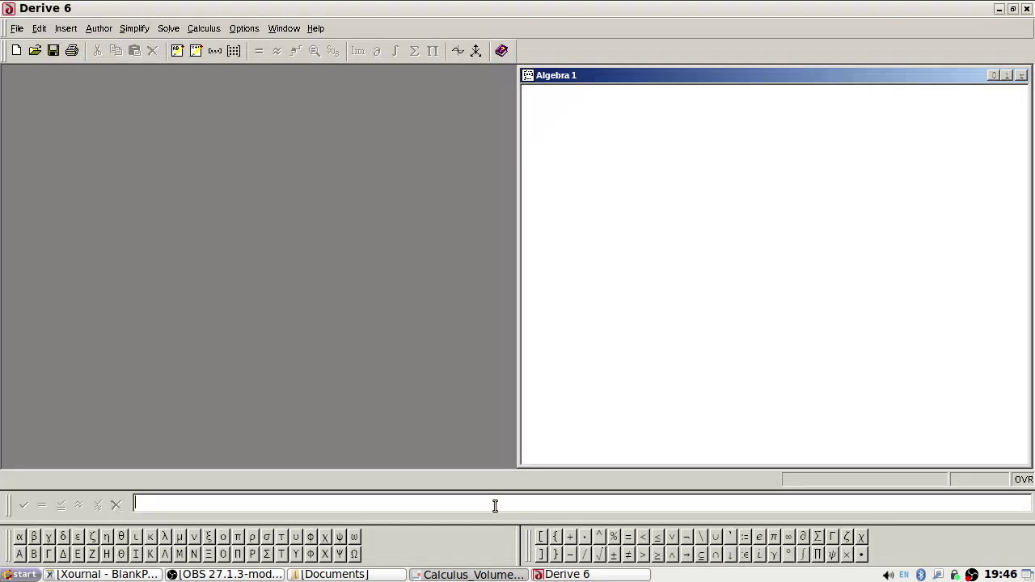
{"action": "type", "text": "x^3"}
{"action": "key", "text": "alt+Tab"}
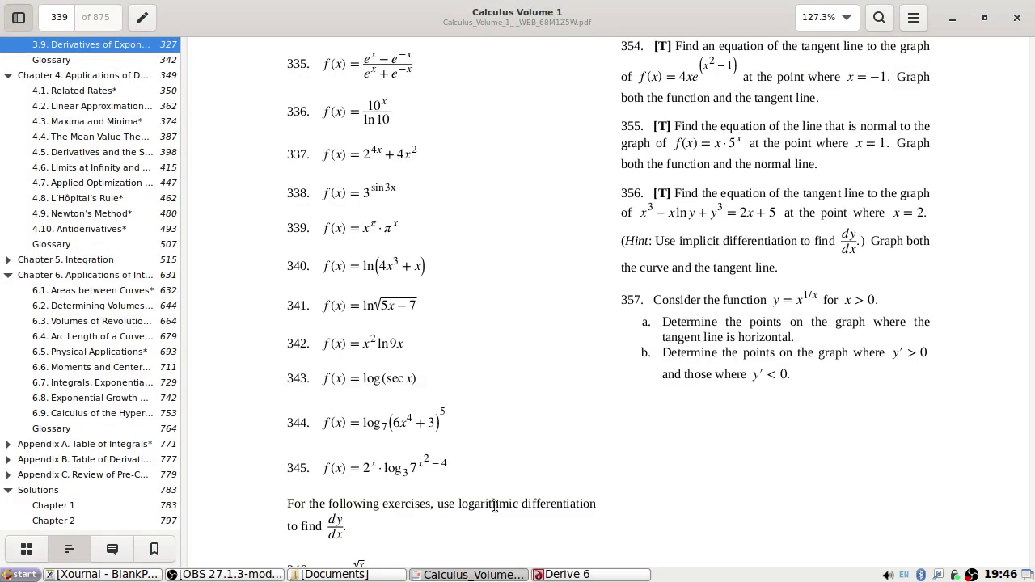
{"action": "key", "text": "alt+Tab"}
{"action": "type", "text": "-x"}
{"action": "key", "text": "alt+Tab"}
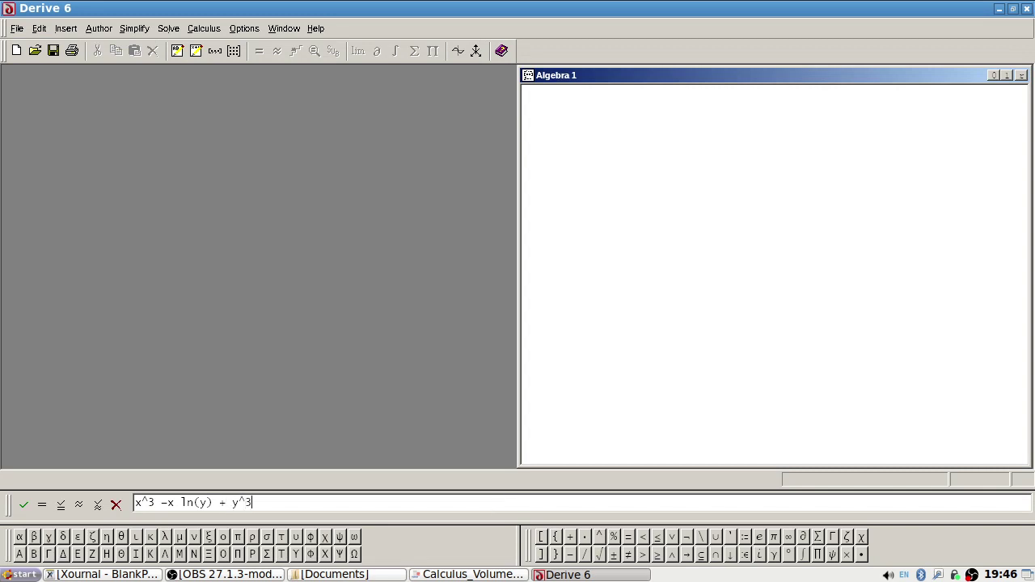
{"action": "key", "text": "alt+Tab"}
{"action": "key", "text": "alt+Tab"}
{"action": "key", "text": "alt+Tab"}
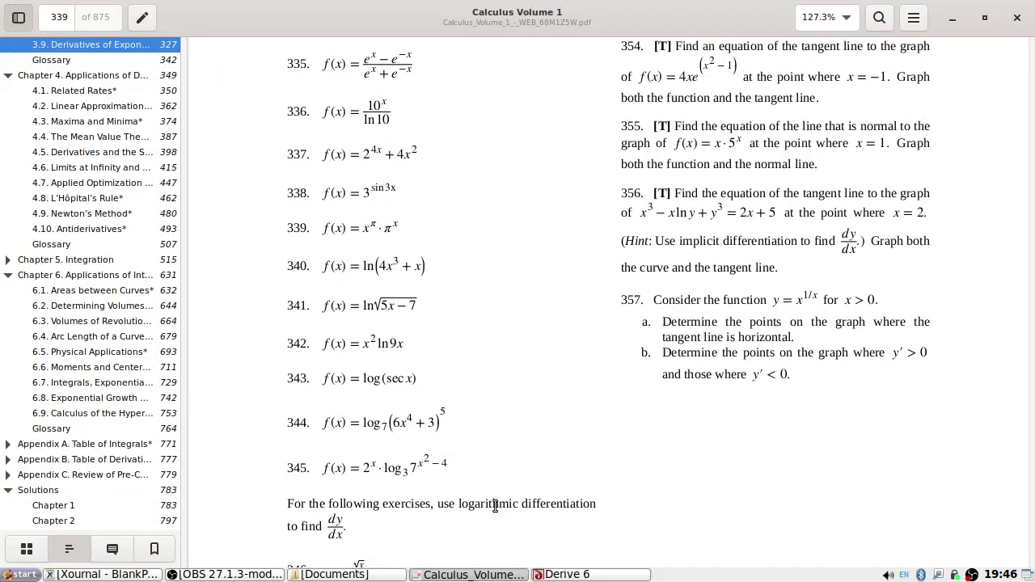
{"action": "key", "text": "alt+Tab"}
{"action": "key", "text": "Return"}
{"action": "key", "text": "alt+Tab"}
{"action": "key", "text": "alt+Tab"}
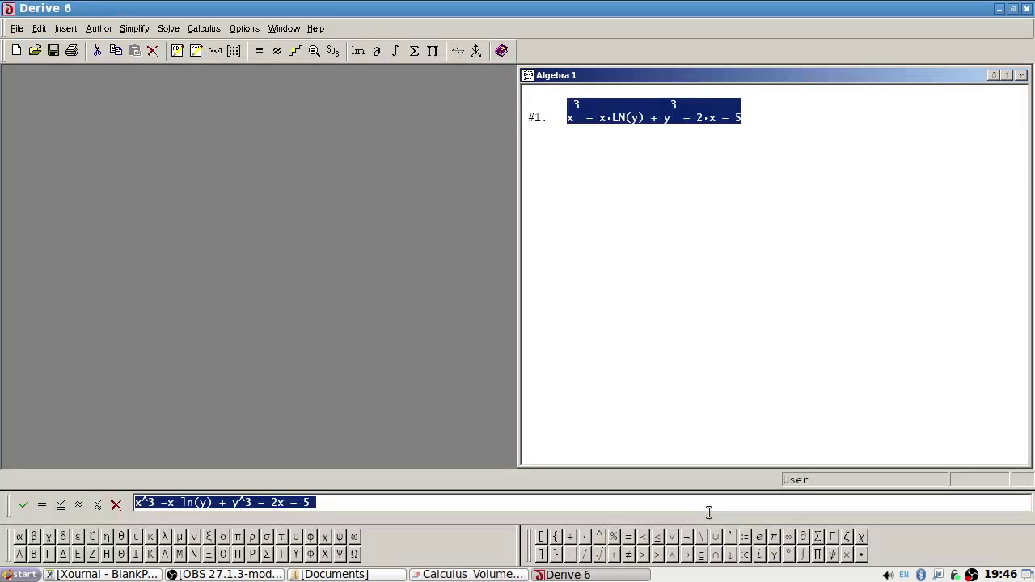
Author #1 = 0 as entry #2 and graph that implicit curve in a new 2D plot window.
{"action": "type", "text": "#1 = 0"}
{"action": "key", "text": "Return"}
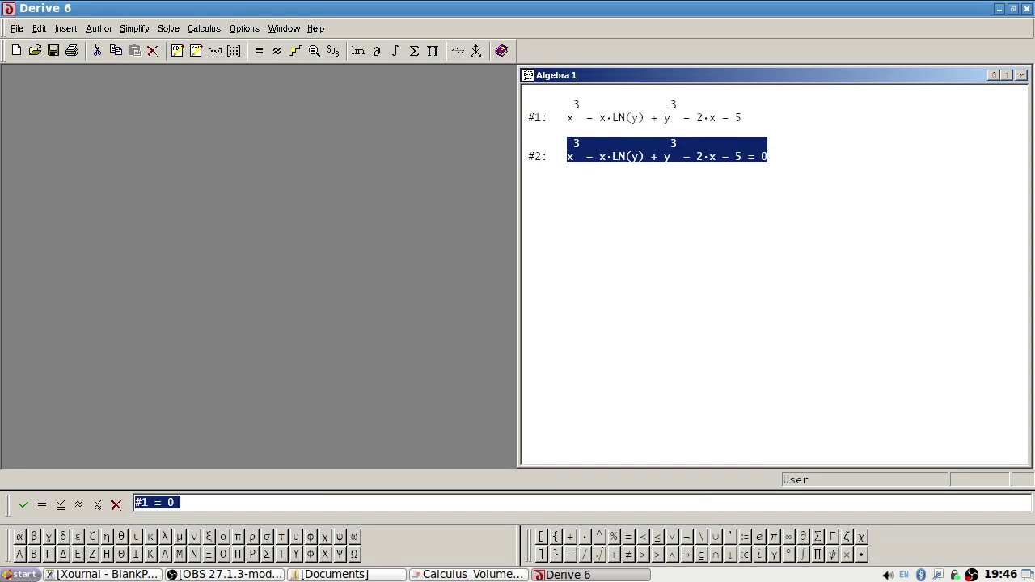
{"action": "left_click", "coordinate": [457, 50]}
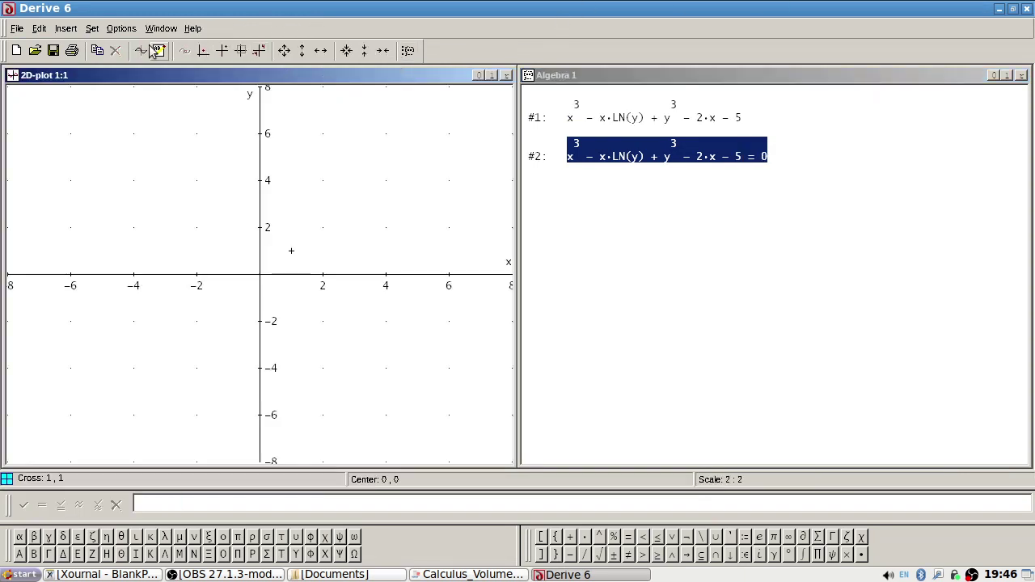
{"action": "left_click", "coordinate": [140, 50]}
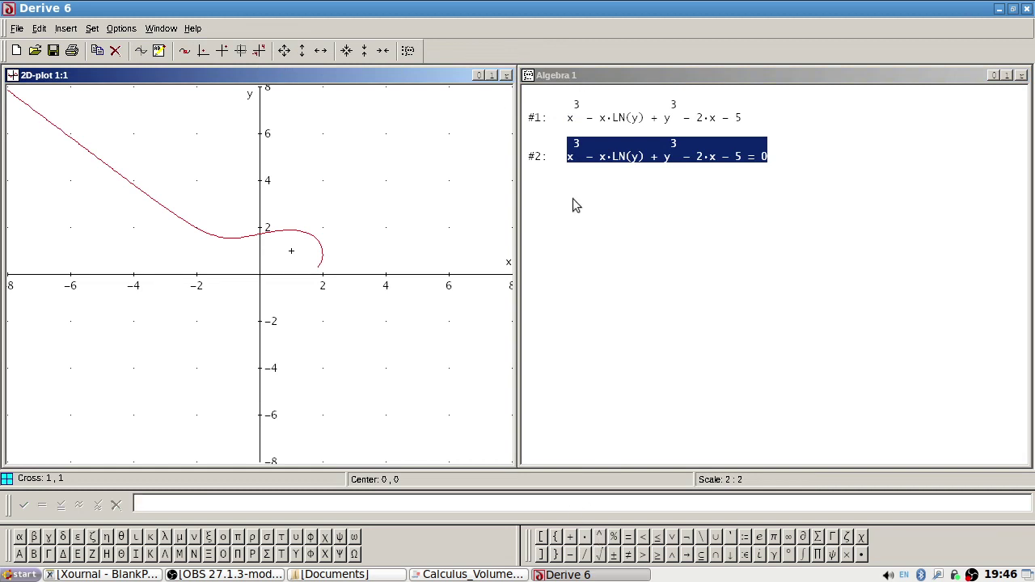
Type the DIF_IMP(#1,x,y) command in the algebra entry line.
{"action": "type", "text": "DIF_IMP(#1,x,y"}
{"action": "type", "text": ")"}
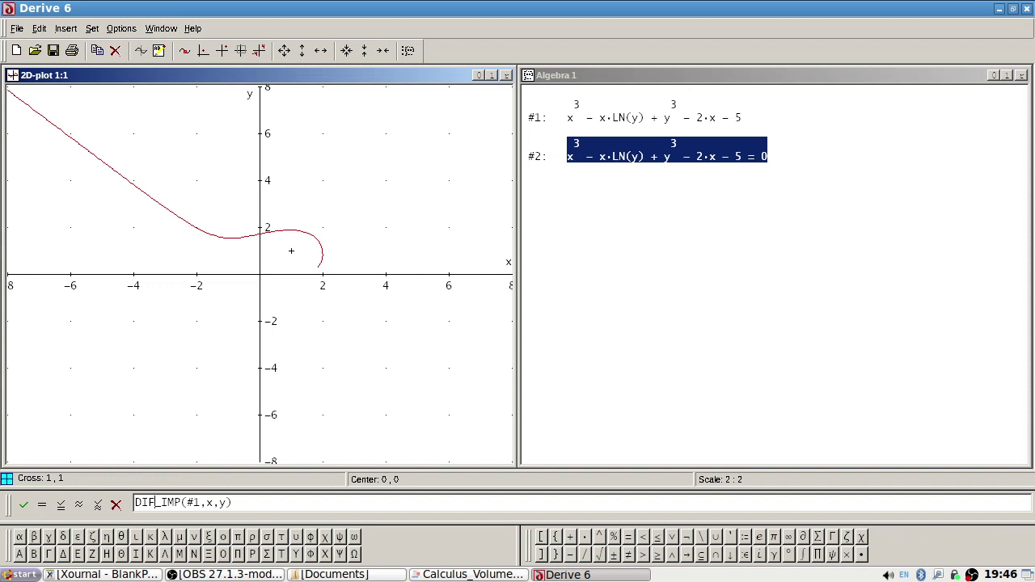
{"action": "left_click", "coordinate": [689, 86]}
Correct the entry to IMP_DIF(#1,x,y) and simplify it to get the implicit derivative dy/dx as #4.
{"action": "key", "text": "Up"}
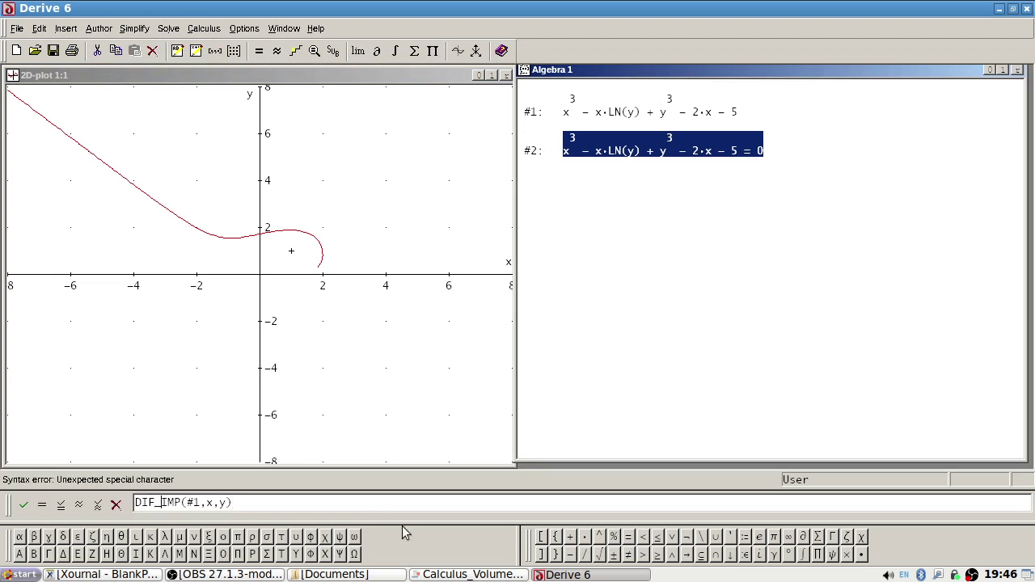
{"action": "key", "text": "BackSpace"}
{"action": "key", "text": "BackSpace"}
{"action": "key", "text": "BackSpace"}
{"action": "key", "text": "BackSpace"}
{"action": "key", "text": "BackSpace"}
{"action": "key", "text": "BackSpace"}
{"action": "key", "text": "BackSpace"}
{"action": "type", "text": "IMP_"}
{"action": "key", "text": "BackSpace"}
{"action": "type", "text": "_DIF"}
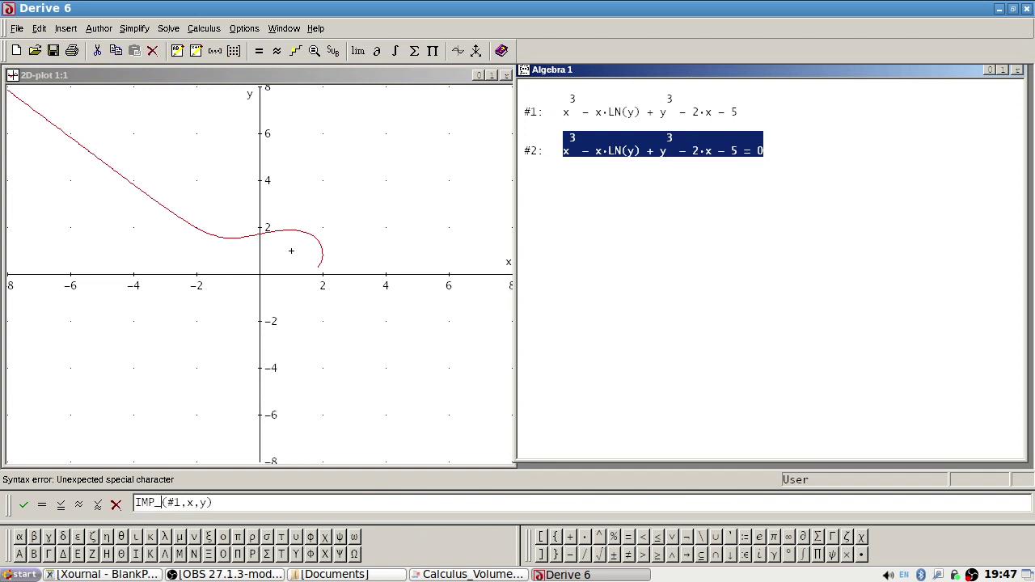
{"action": "key", "text": "Return"}
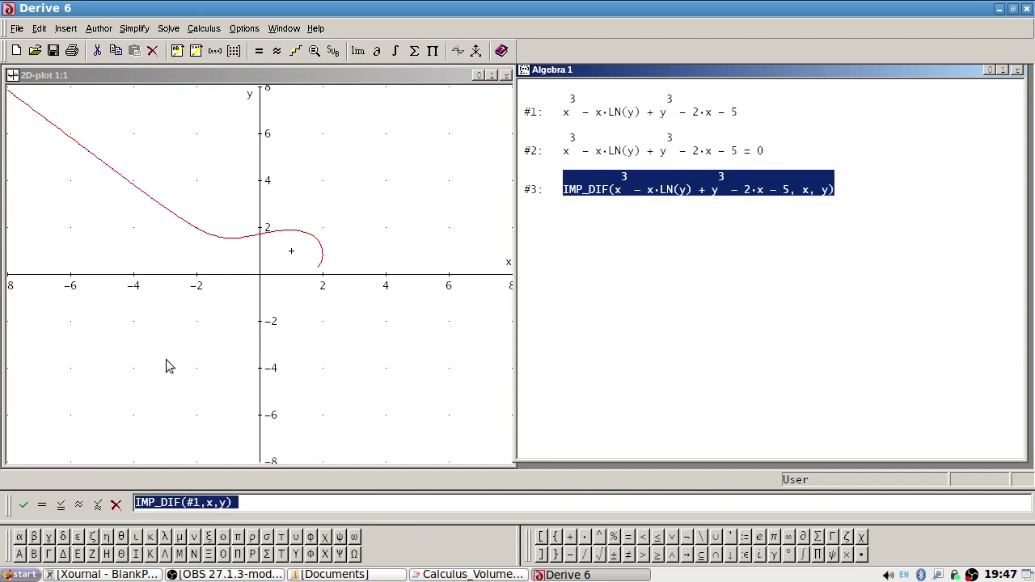
{"action": "left_click", "coordinate": [135, 28]}
{"action": "left_click", "coordinate": [140, 44]}
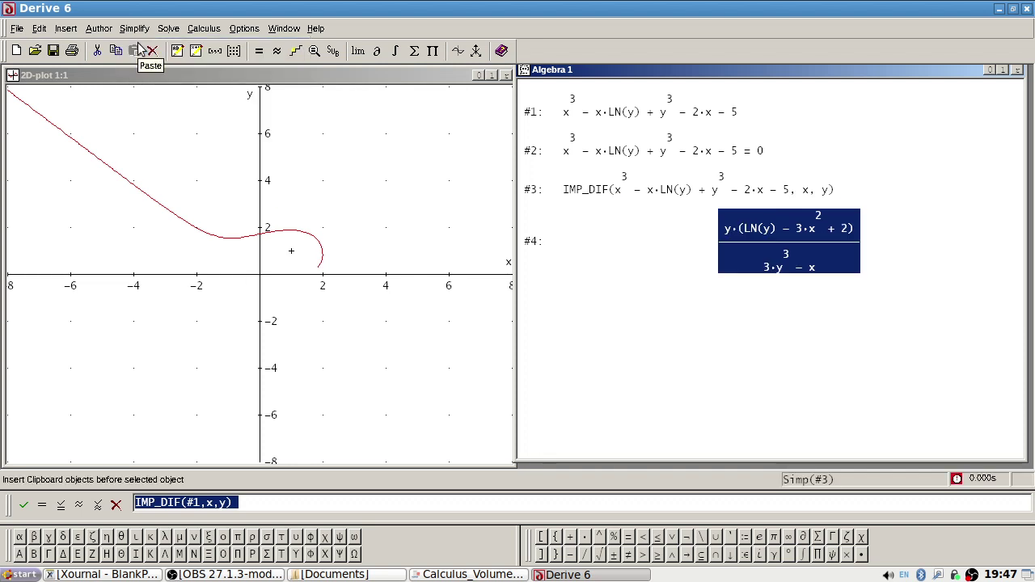
Check the problem in the textbook PDF, then substitute x = 2 into derivative #4 and simplify.
{"action": "key", "text": "alt+Tab"}
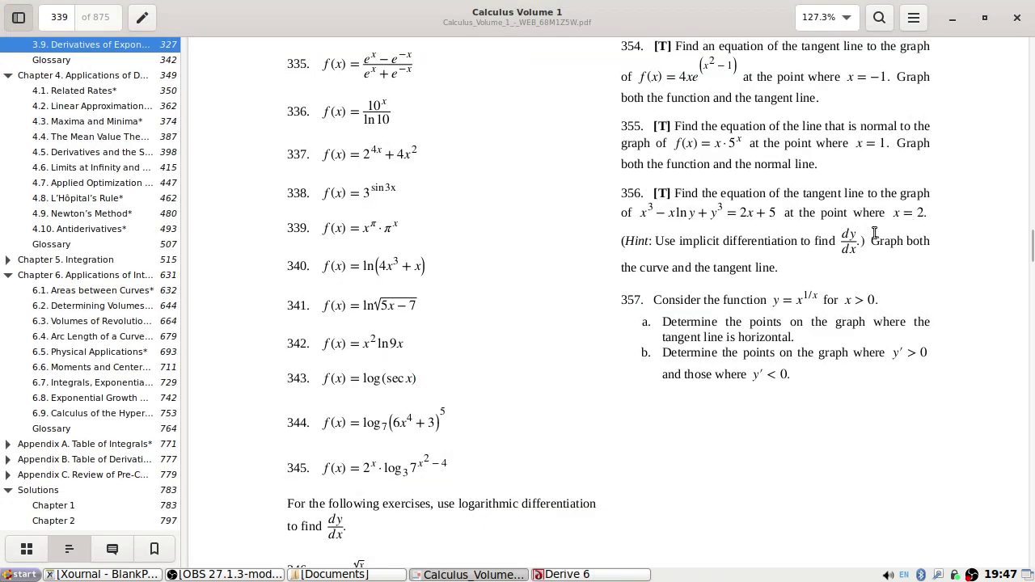
{"action": "key", "text": "alt+Tab"}
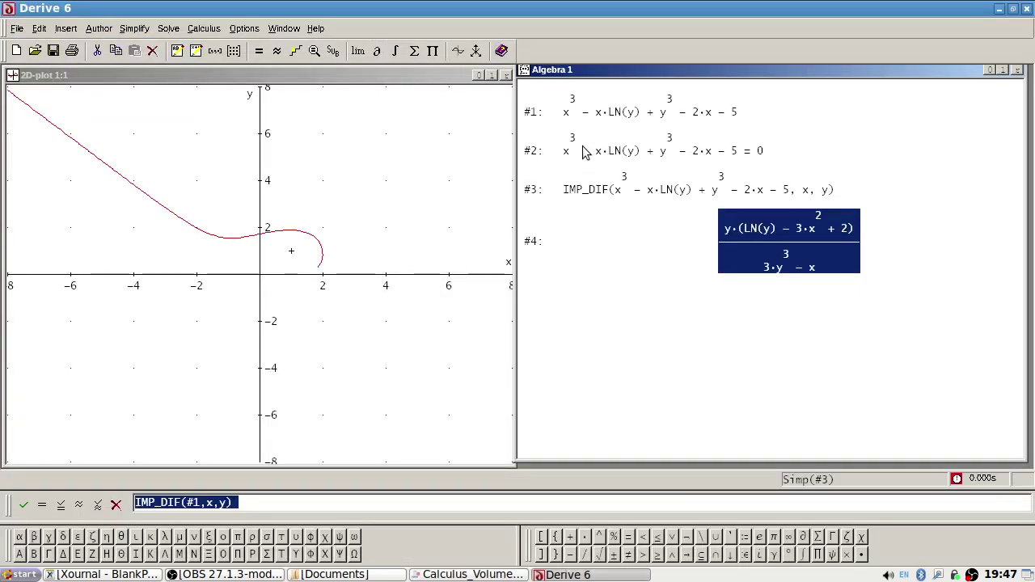
{"action": "left_click", "coordinate": [332, 52]}
{"action": "type", "text": "2"}
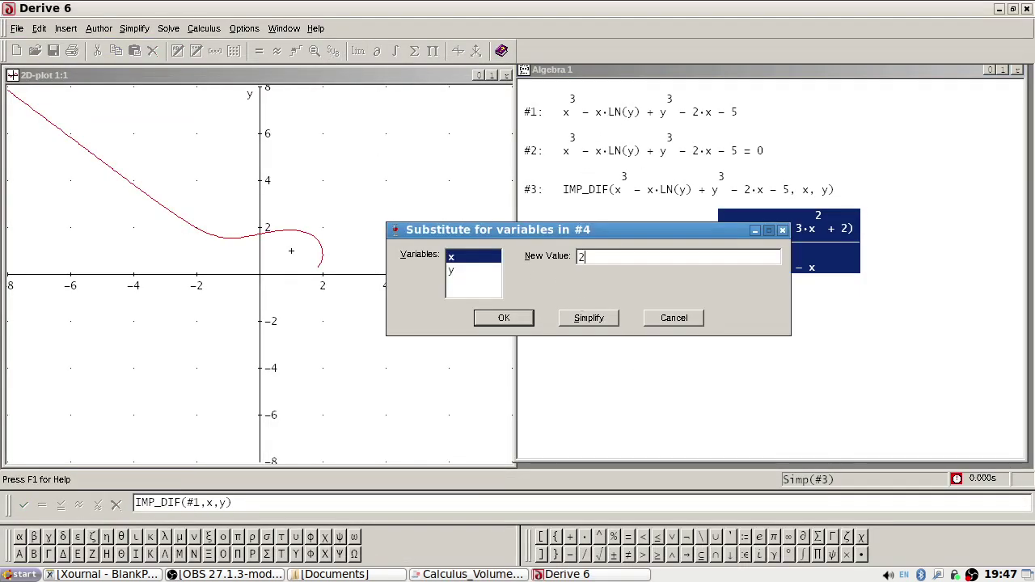
{"action": "left_click", "coordinate": [587, 319]}
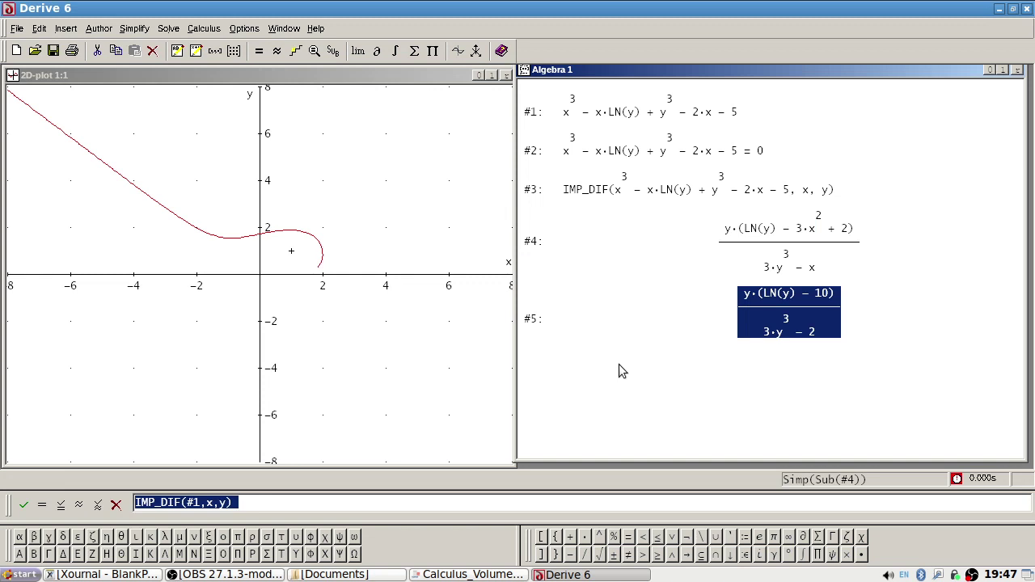
Substitute x = 2 into the curve expression #1 and set up solving the result #6.
{"action": "left_click", "coordinate": [665, 113]}
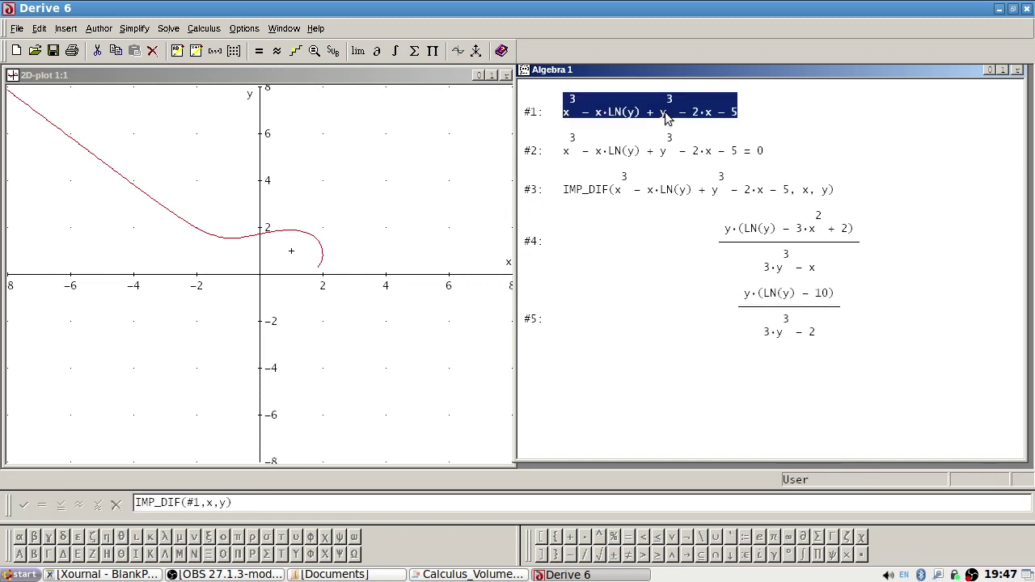
{"action": "left_click", "coordinate": [333, 50]}
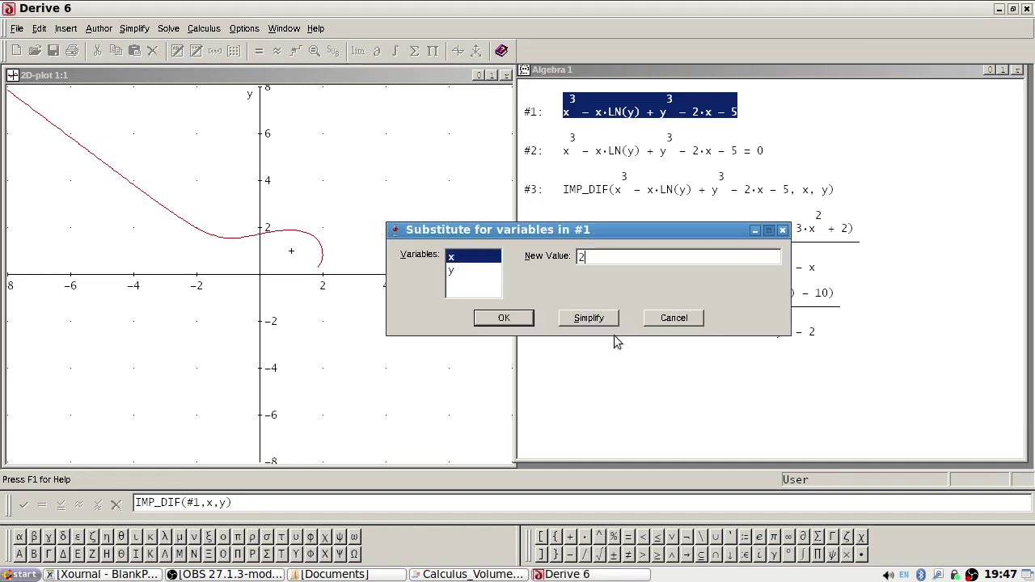
{"action": "left_click", "coordinate": [596, 319]}
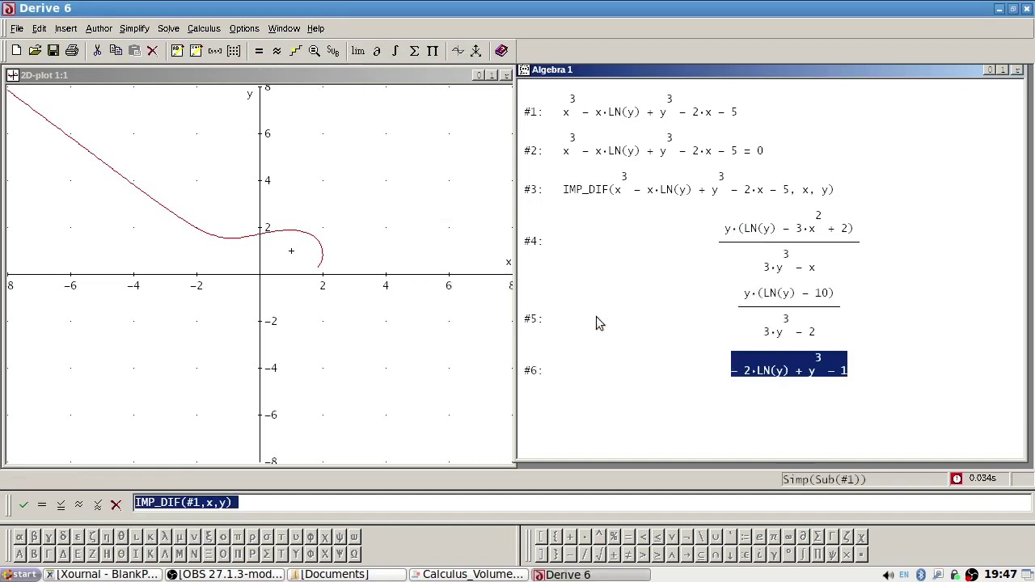
{"action": "left_click", "coordinate": [168, 28]}
{"action": "left_click", "coordinate": [182, 45]}
Solve the curve at x = 2 for y, numerically over the reals, giving y = 1.
{"action": "left_click", "coordinate": [623, 356]}
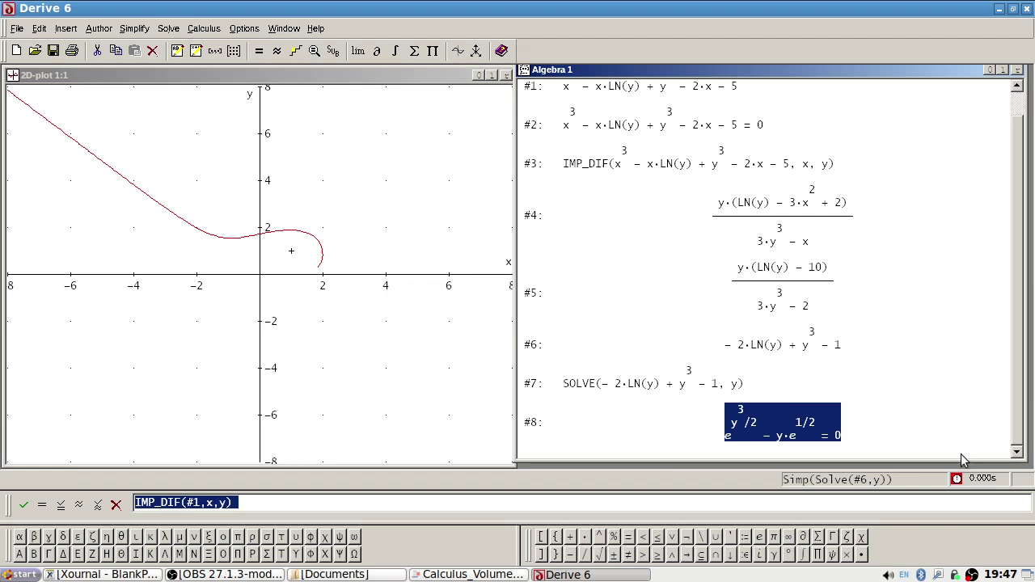
{"action": "left_click", "coordinate": [171, 29]}
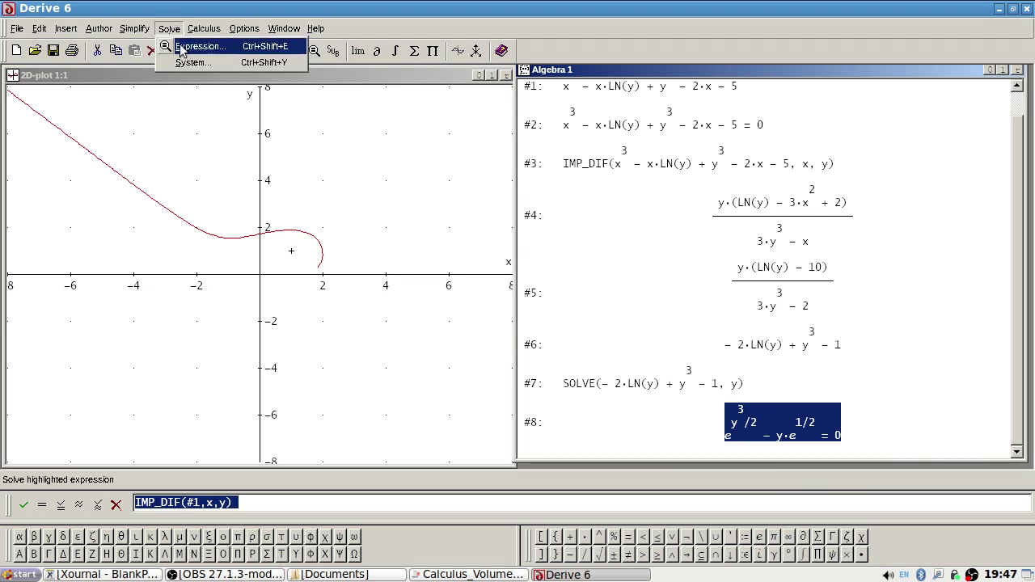
{"action": "left_click", "coordinate": [182, 50]}
{"action": "left_click", "coordinate": [566, 290]}
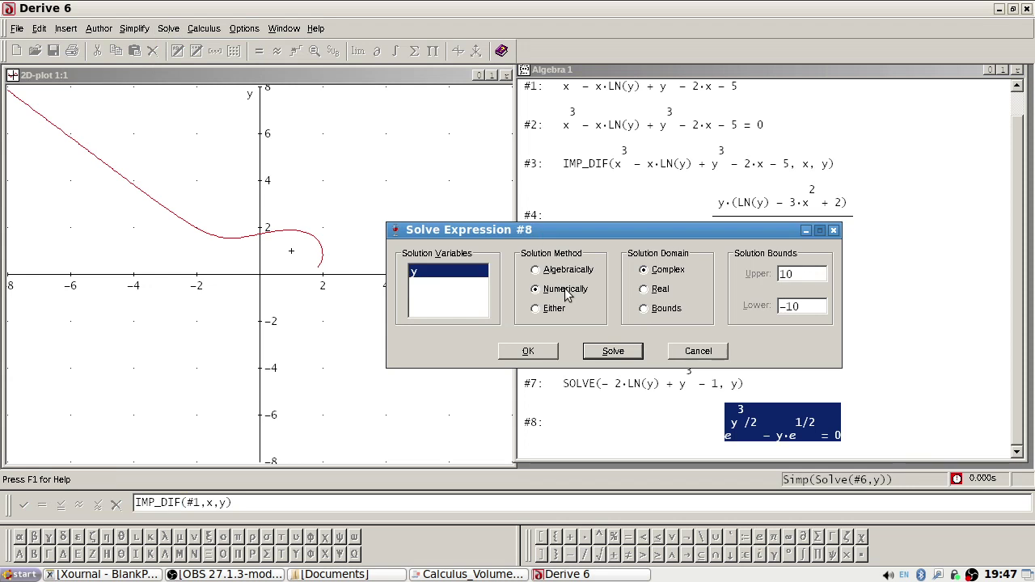
{"action": "left_click", "coordinate": [644, 290]}
{"action": "left_click", "coordinate": [630, 353]}
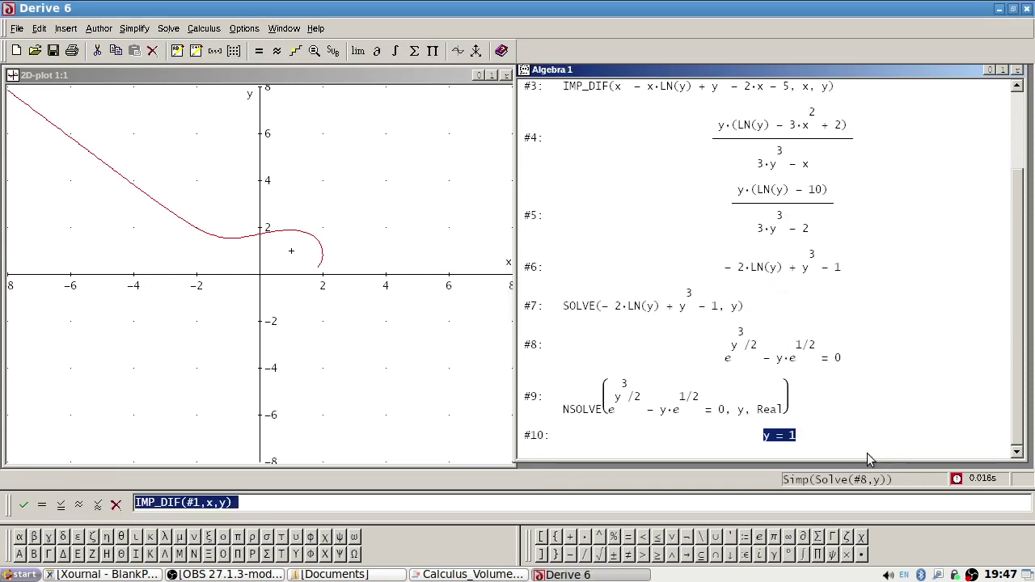
Substitute y = 1 into #6 to confirm it gives 0, and begin the tangent-line entry.
{"action": "left_click", "coordinate": [809, 267]}
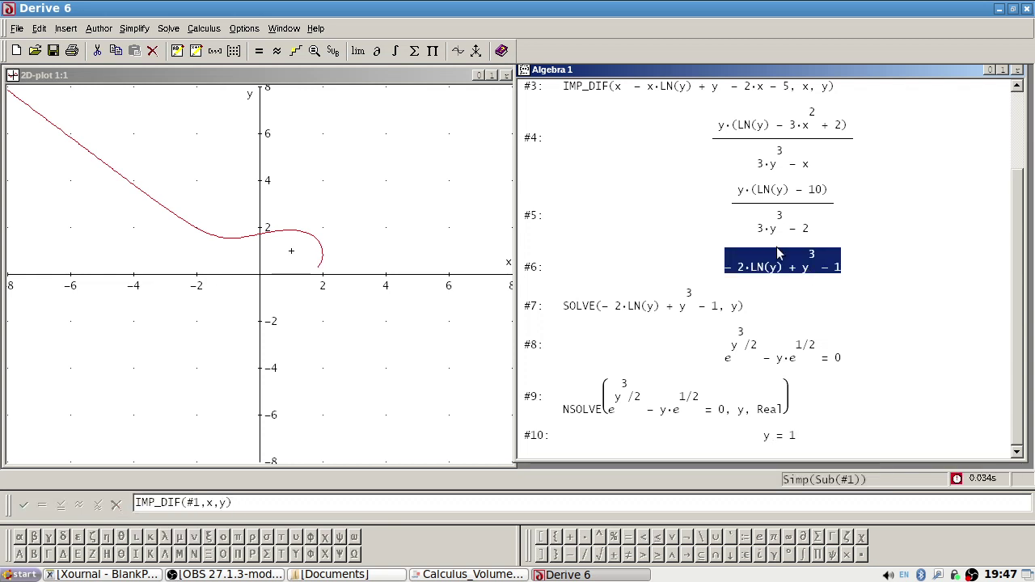
{"action": "left_click", "coordinate": [333, 50]}
{"action": "type", "text": "1"}
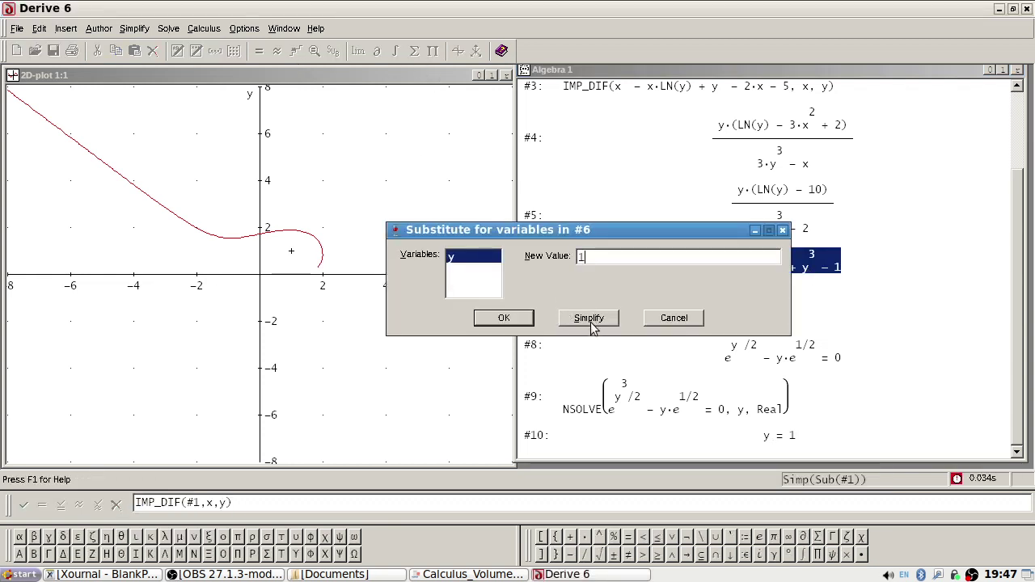
{"action": "left_click", "coordinate": [590, 320]}
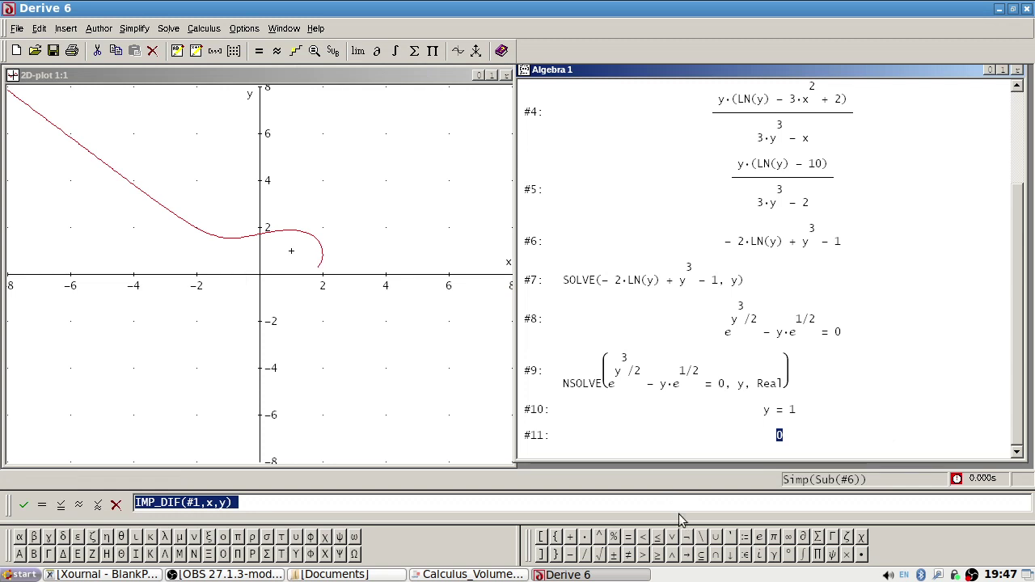
{"action": "type", "text": "y-1=#11(x-1"}
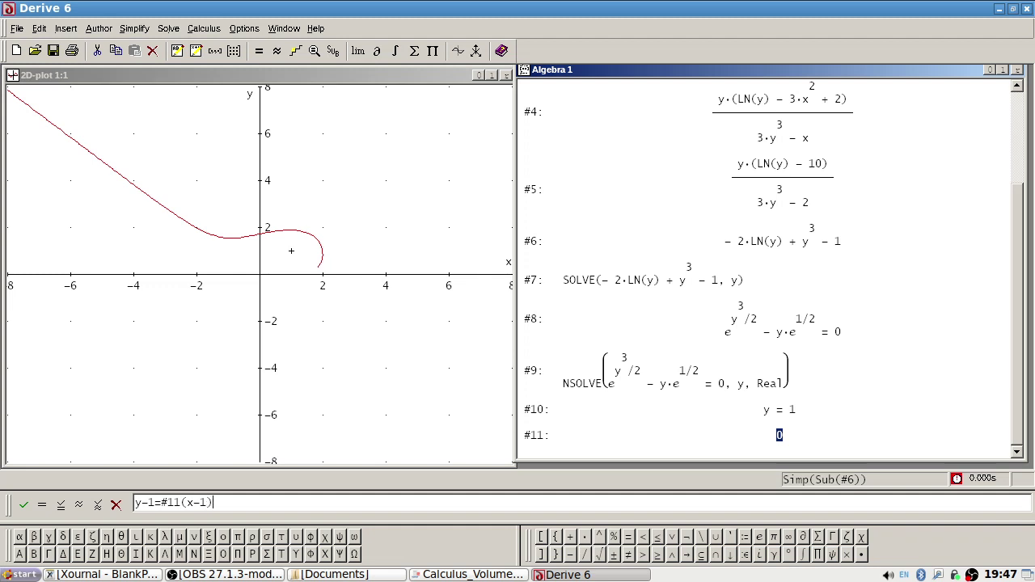
Enter the tangent line y − 1 = #11(x − 1) as #12 and check the problem in the PDF.
{"action": "key", "text": "Return"}
{"action": "key", "text": "alt+Tab"}
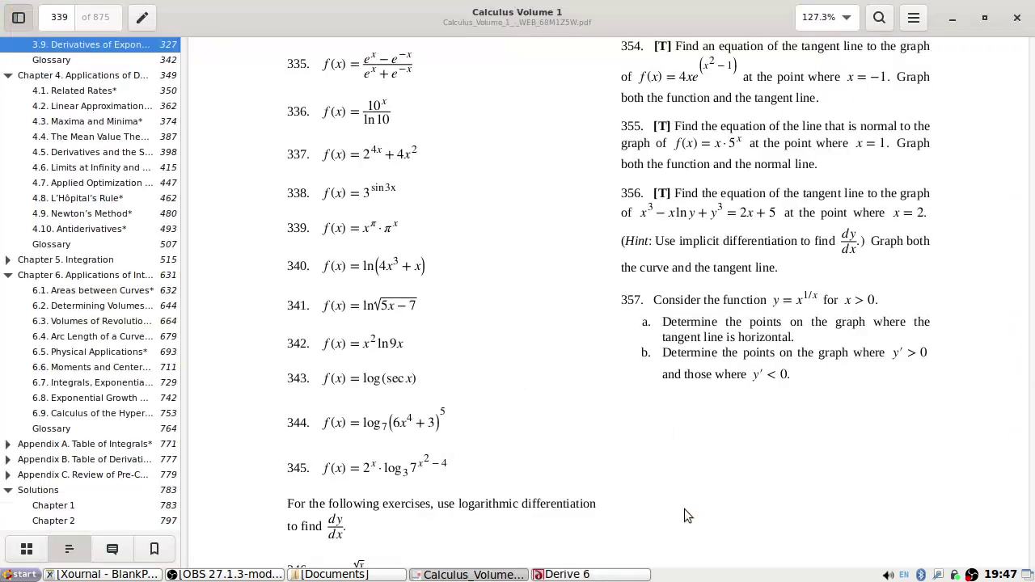
{"action": "key", "text": "alt+Tab"}
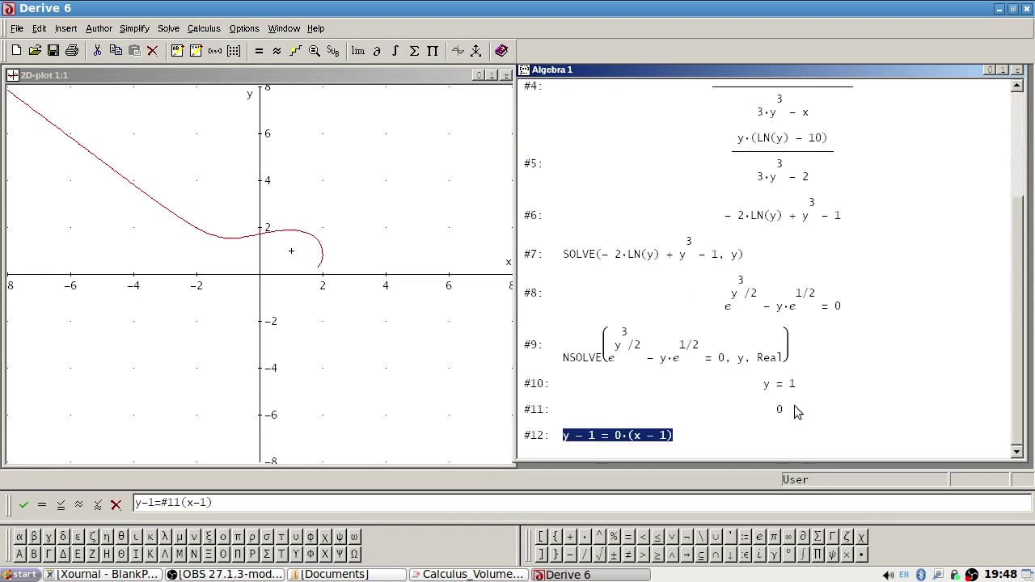
{"action": "left_click", "coordinate": [716, 257]}
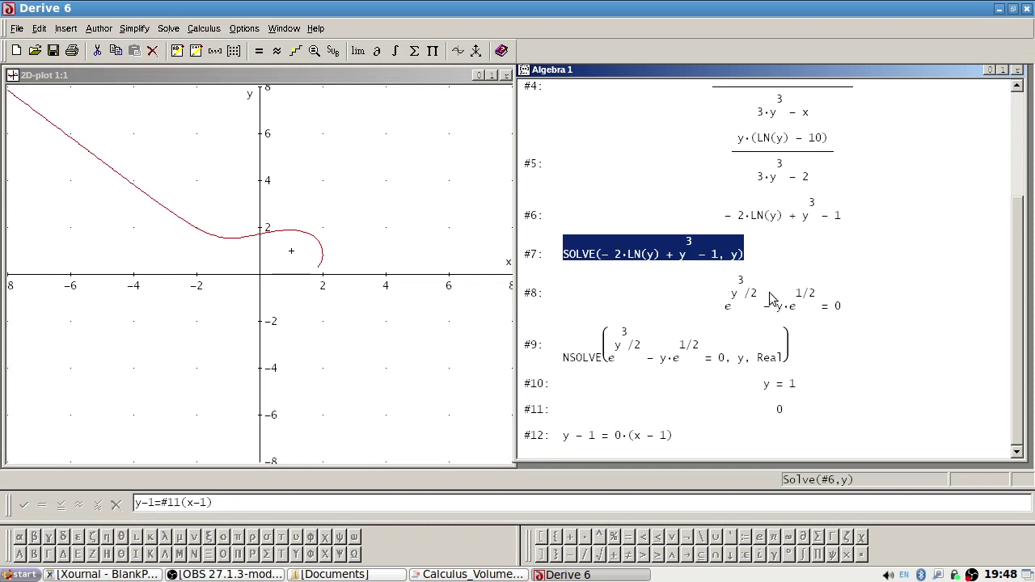
Delete the trial solving entries, trimming the worksheet back to derivative #4.
{"action": "key", "text": "Delete"}
{"action": "key", "text": "Delete"}
{"action": "key", "text": "Delete"}
{"action": "key", "text": "Delete"}
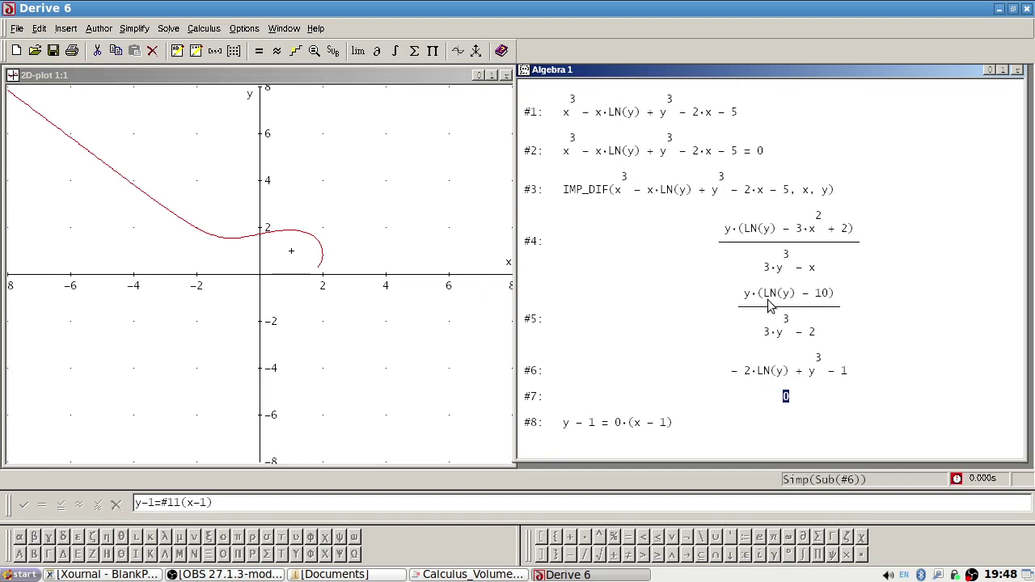
{"action": "key", "text": "Delete"}
{"action": "key", "text": "Delete"}
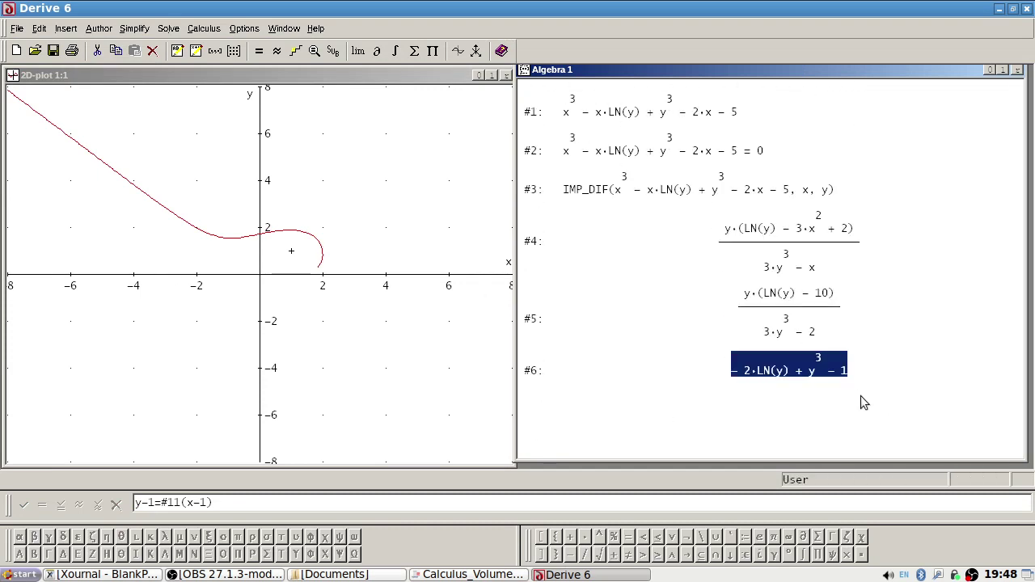
{"action": "key", "text": "Delete"}
{"action": "key", "text": "Delete"}
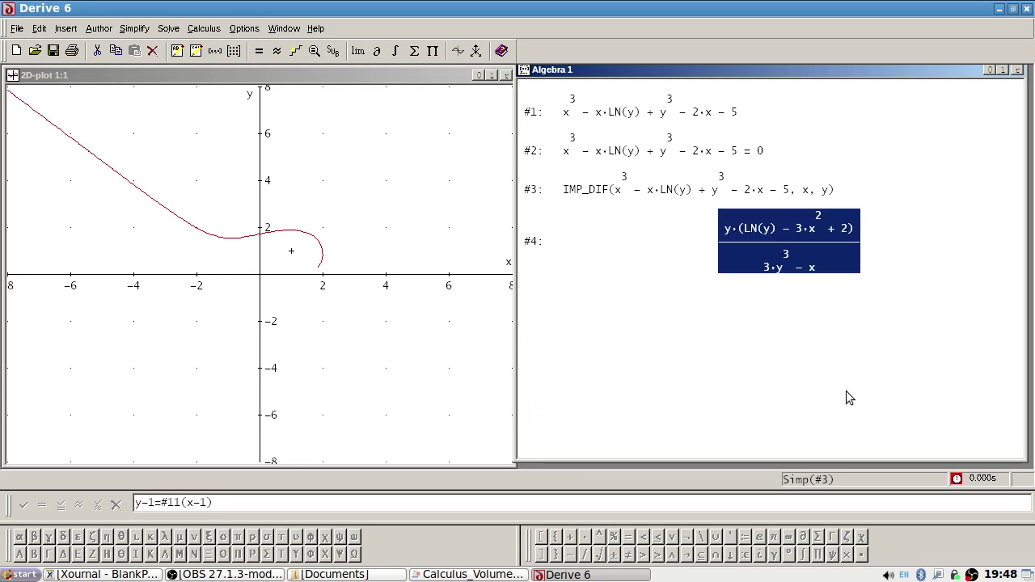
{"action": "key", "text": "alt+Tab"}
Substitute x = 2 into the curve expression #1 and solve the result numerically for y.
{"action": "left_click", "coordinate": [663, 117]}
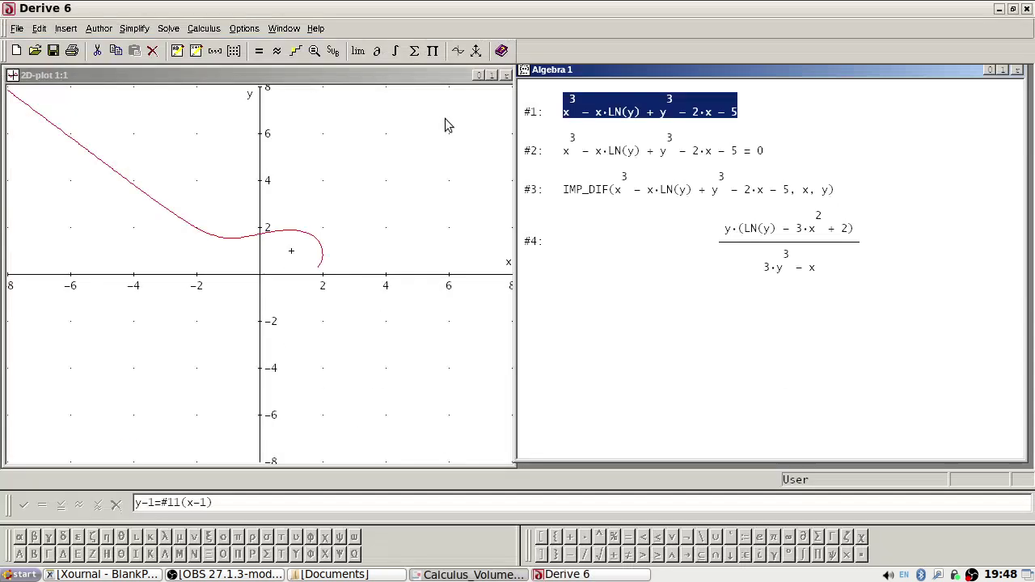
{"action": "left_click", "coordinate": [332, 50]}
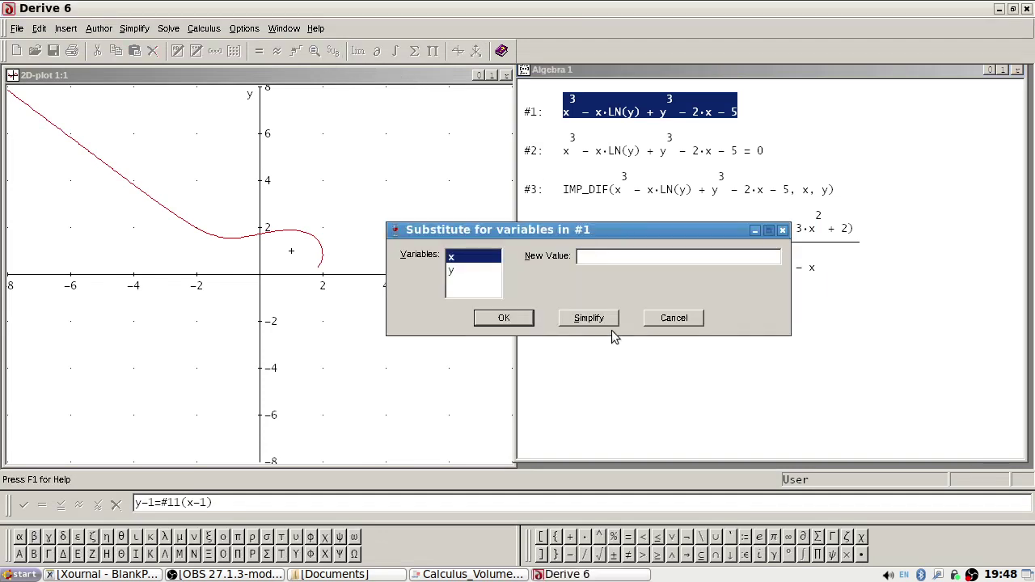
{"action": "type", "text": "2"}
{"action": "left_click", "coordinate": [593, 318]}
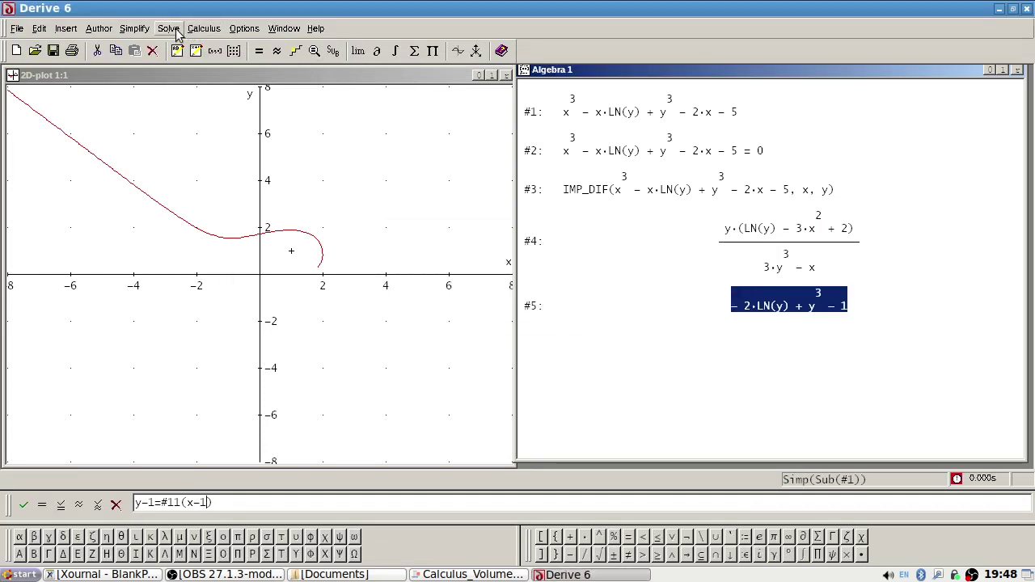
{"action": "left_click", "coordinate": [168, 29]}
{"action": "left_click", "coordinate": [194, 45]}
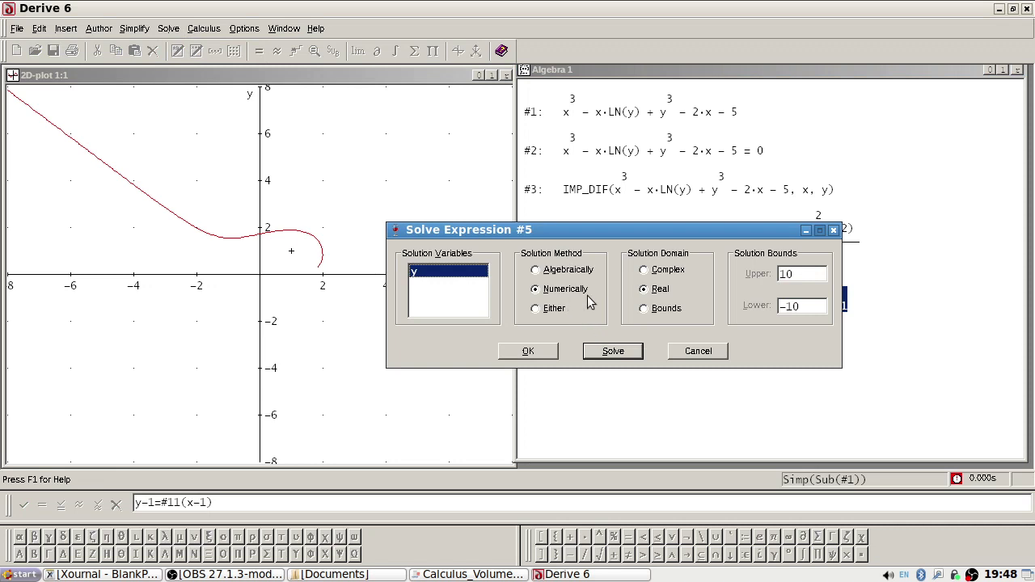
{"action": "left_click", "coordinate": [626, 352]}
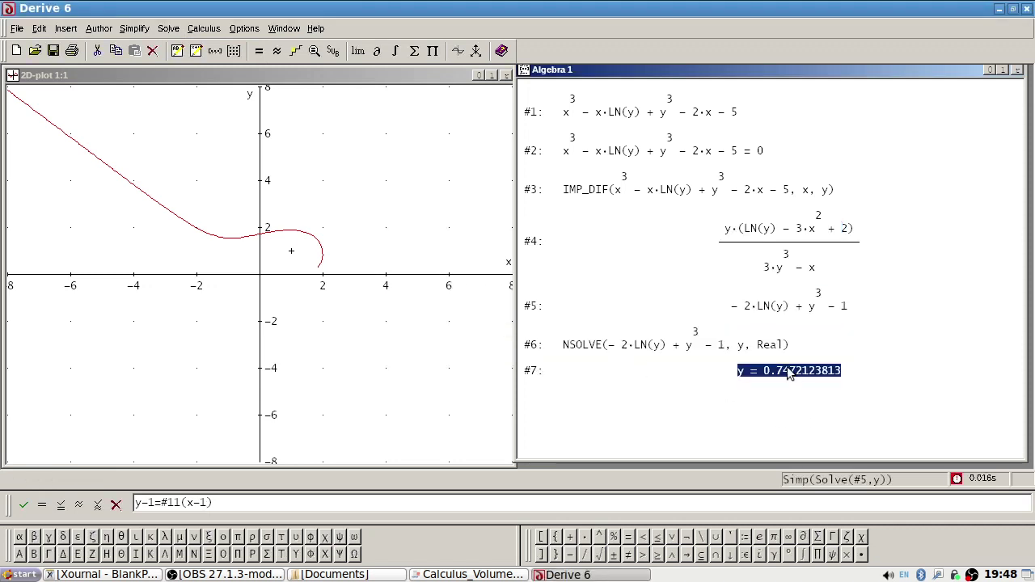
Solve expression #5 again, this time algebraically, for y at x = 2.
{"action": "left_click", "coordinate": [790, 306]}
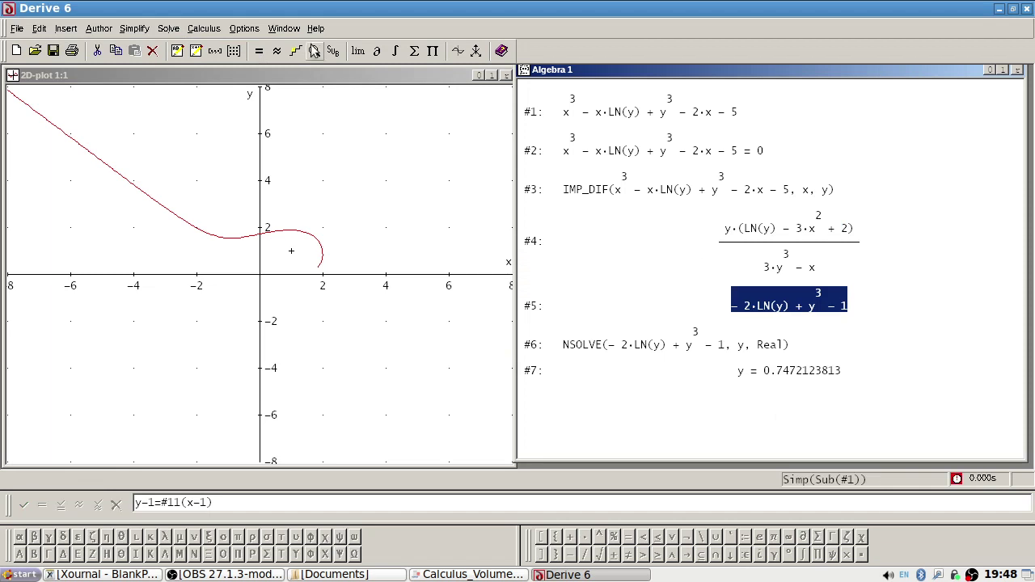
{"action": "left_click", "coordinate": [169, 28]}
{"action": "left_click", "coordinate": [194, 45]}
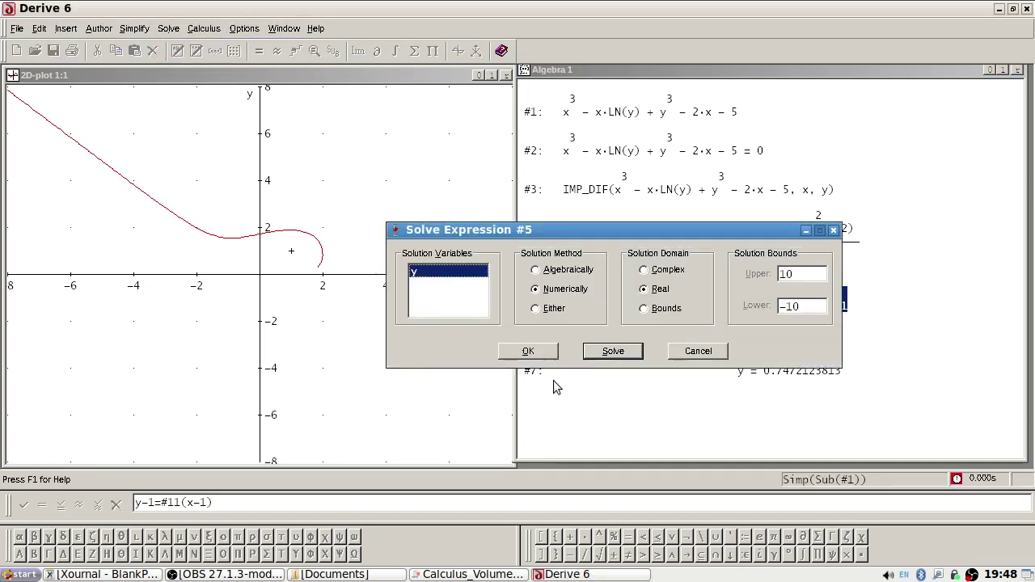
{"action": "left_click", "coordinate": [566, 271]}
{"action": "left_click", "coordinate": [602, 353]}
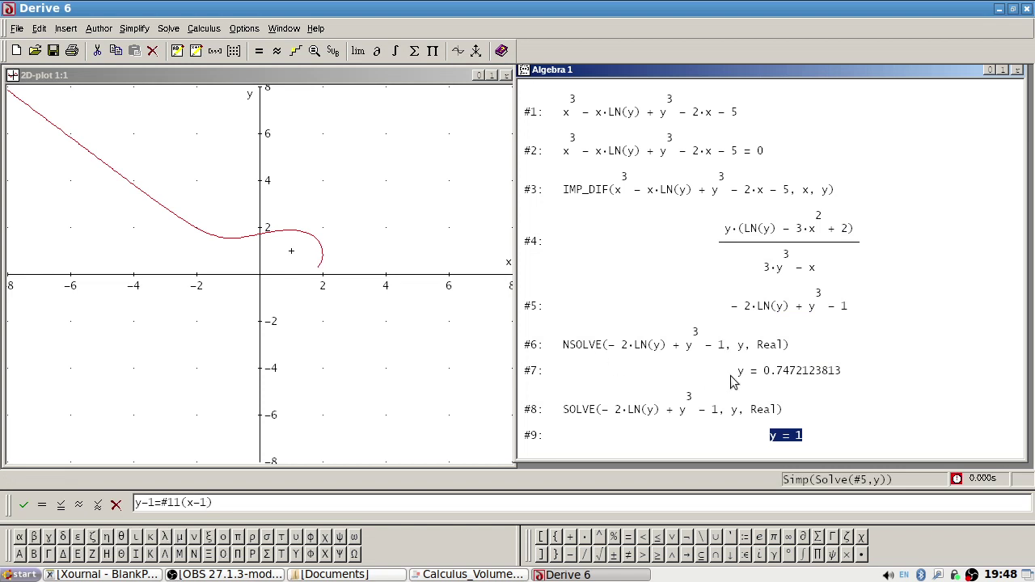
Delete the numeric-solve lines and the substituted expression #5.
{"action": "left_click", "coordinate": [763, 340]}
{"action": "key", "text": "Delete"}
{"action": "key", "text": "Delete"}
{"action": "key", "text": "Delete"}
{"action": "key", "text": "Delete"}
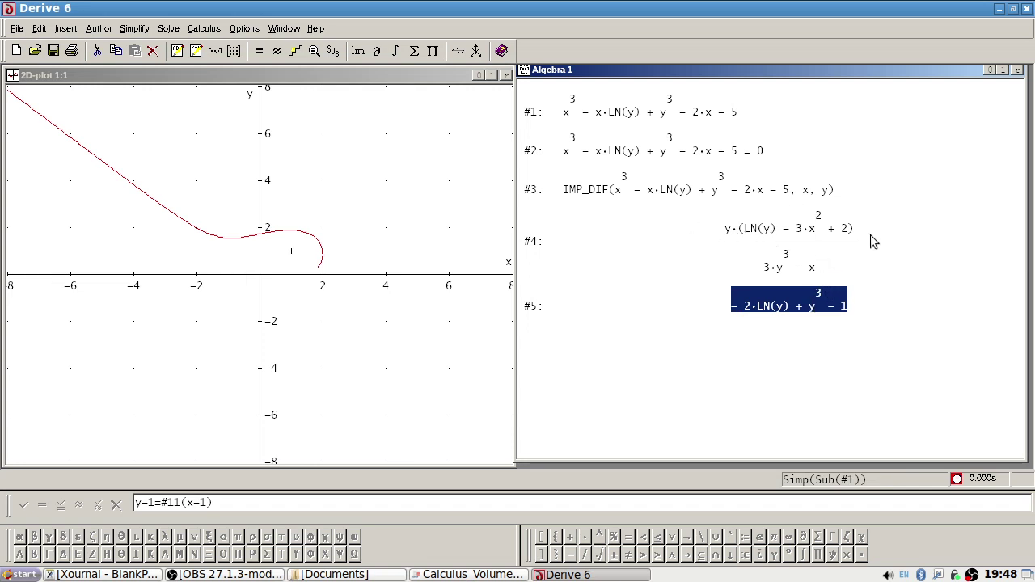
{"action": "key", "text": "Delete"}
Delete the '= 0' equation entry #2 and check the problem in the textbook PDF.
{"action": "left_click", "coordinate": [619, 154]}
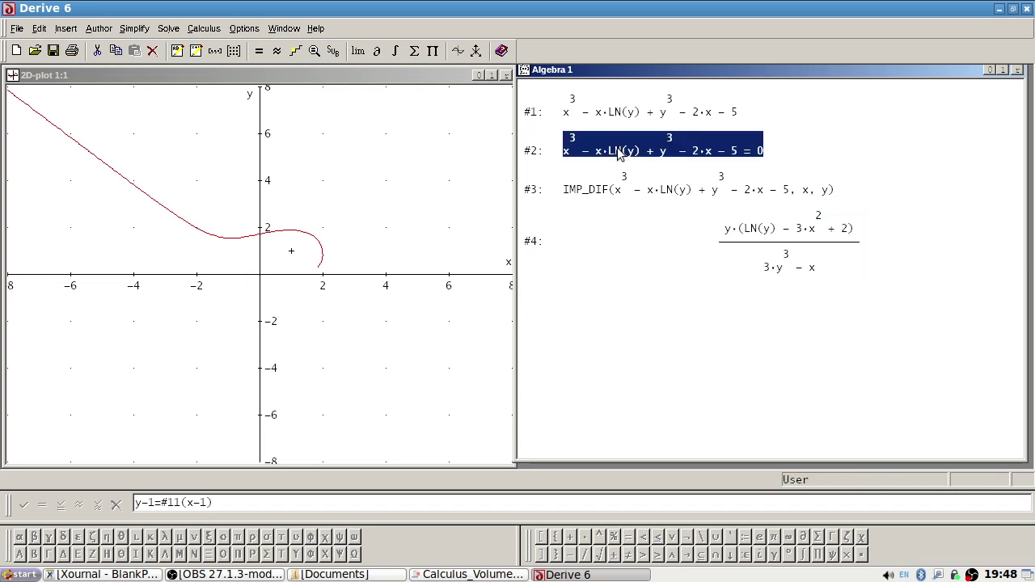
{"action": "key", "text": "Delete"}
{"action": "left_click", "coordinate": [811, 213]}
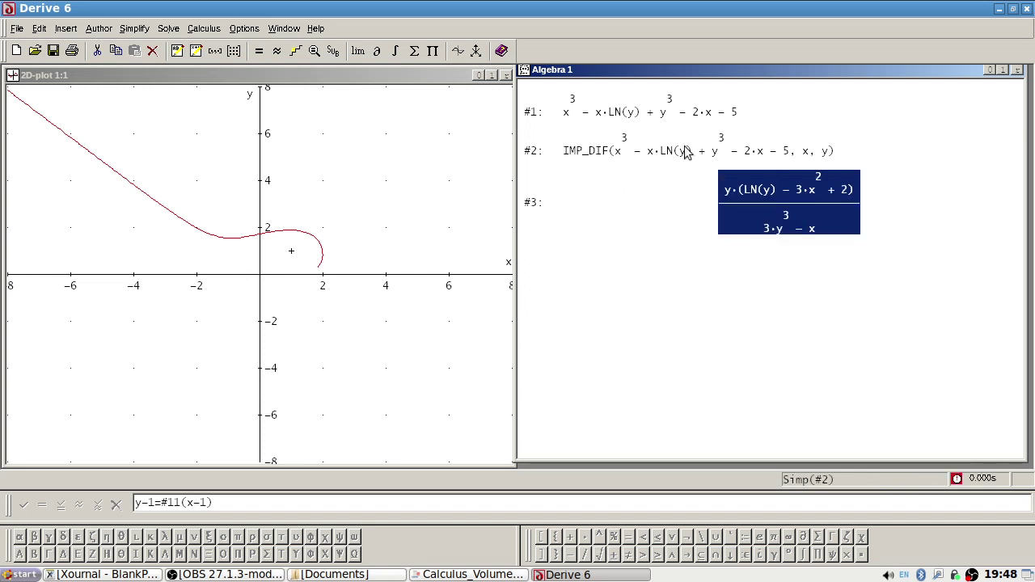
{"action": "key", "text": "alt+Tab"}
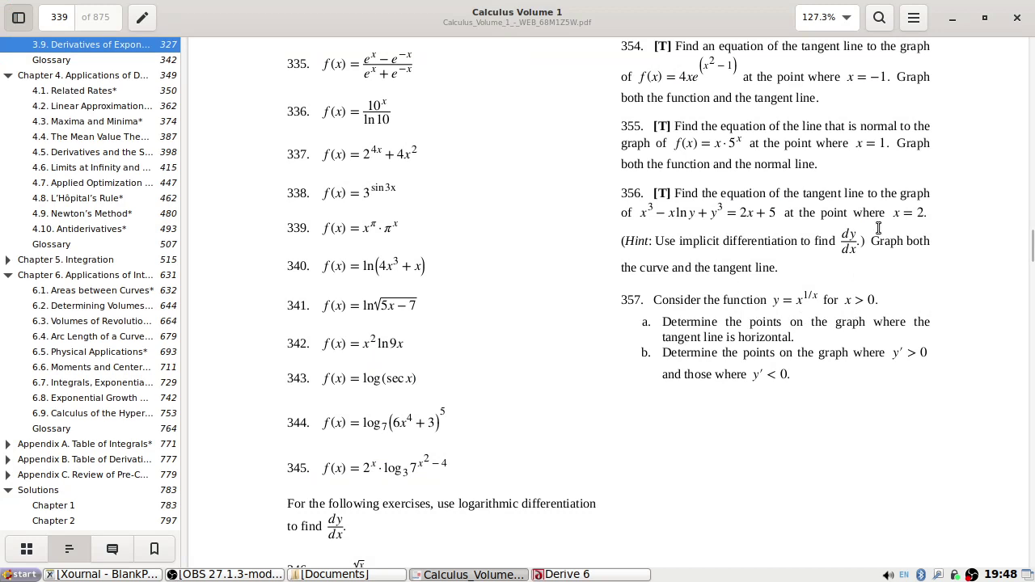
{"action": "key", "text": "alt+Tab"}
{"action": "key", "text": "alt+Tab"}
{"action": "key", "text": "alt+Tab"}
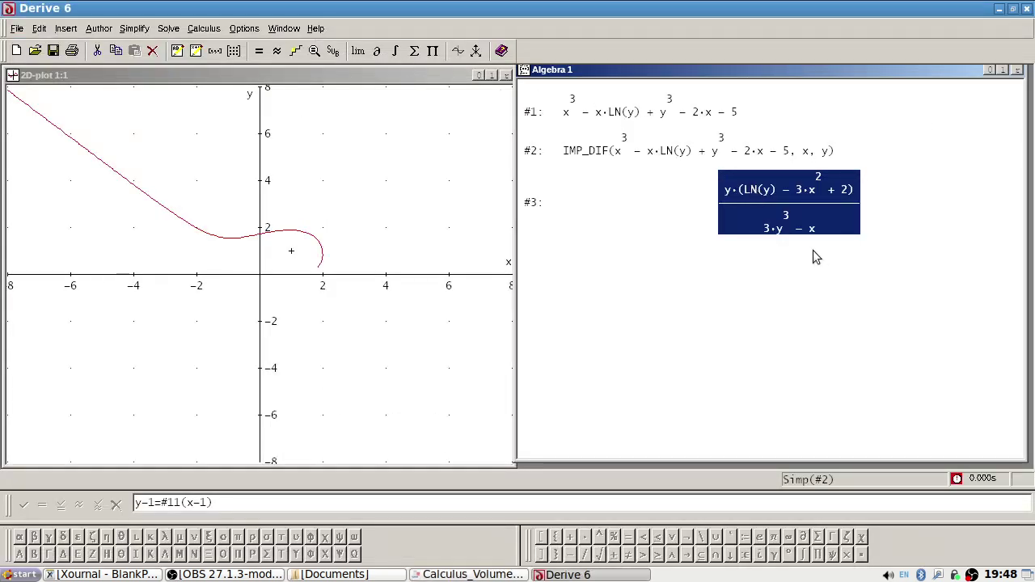
Substitute x = 2 into curve expression #1 and solve it algebraically, giving y = 1.
{"action": "left_click", "coordinate": [604, 114]}
{"action": "left_click", "coordinate": [333, 51]}
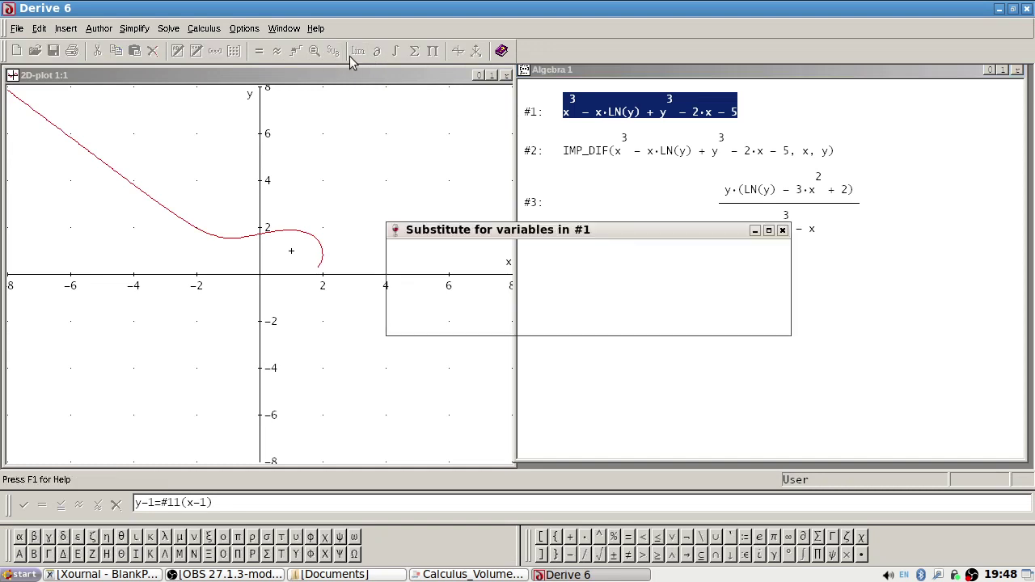
{"action": "type", "text": "2"}
{"action": "left_click", "coordinate": [601, 316]}
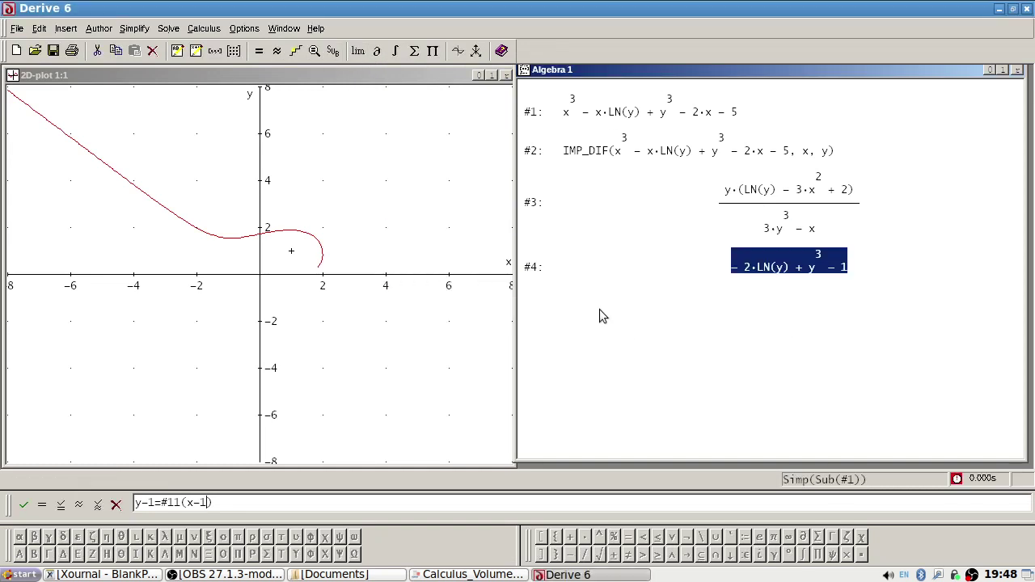
{"action": "left_click", "coordinate": [168, 29]}
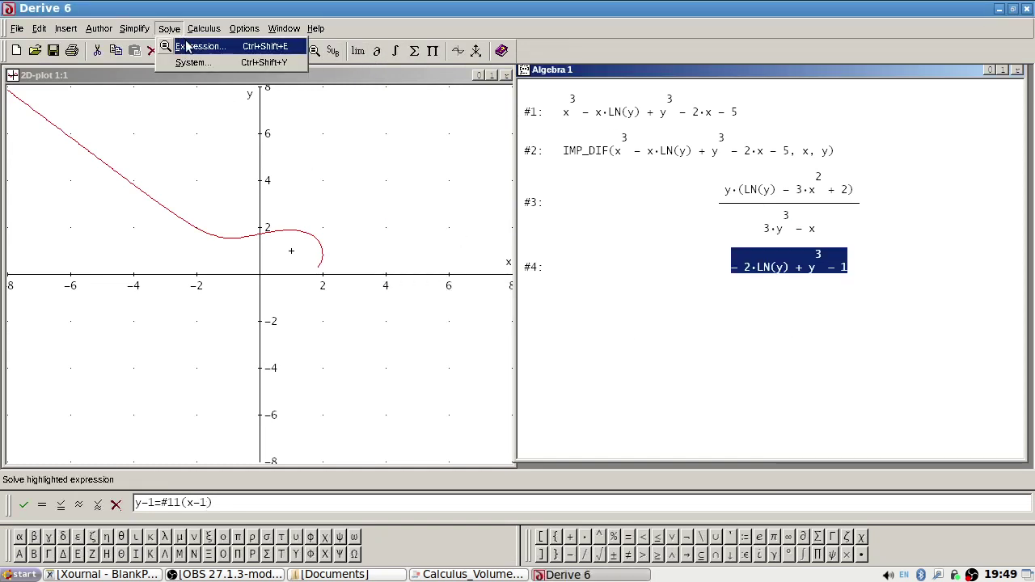
{"action": "left_click", "coordinate": [194, 45]}
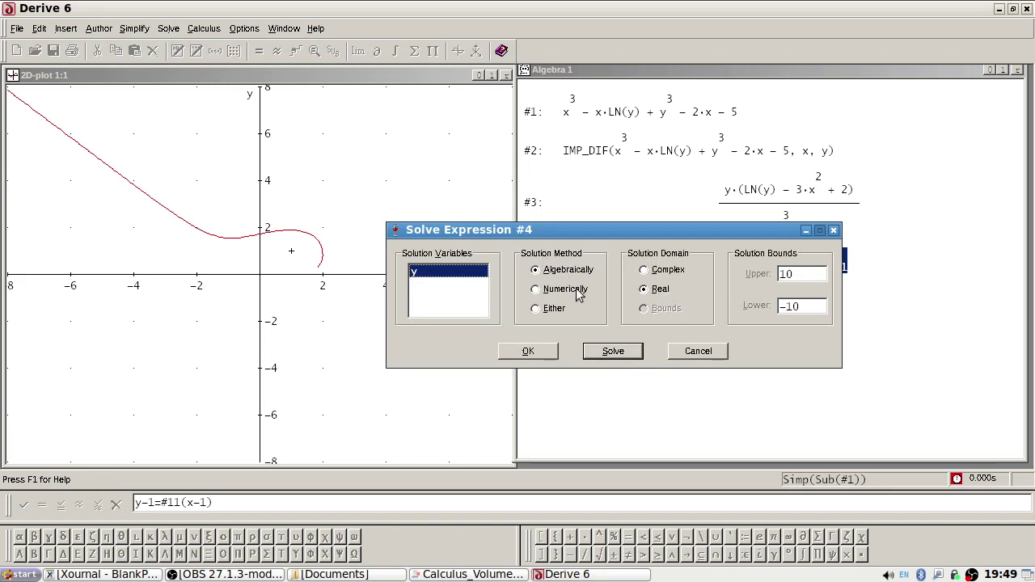
{"action": "left_click", "coordinate": [612, 351]}
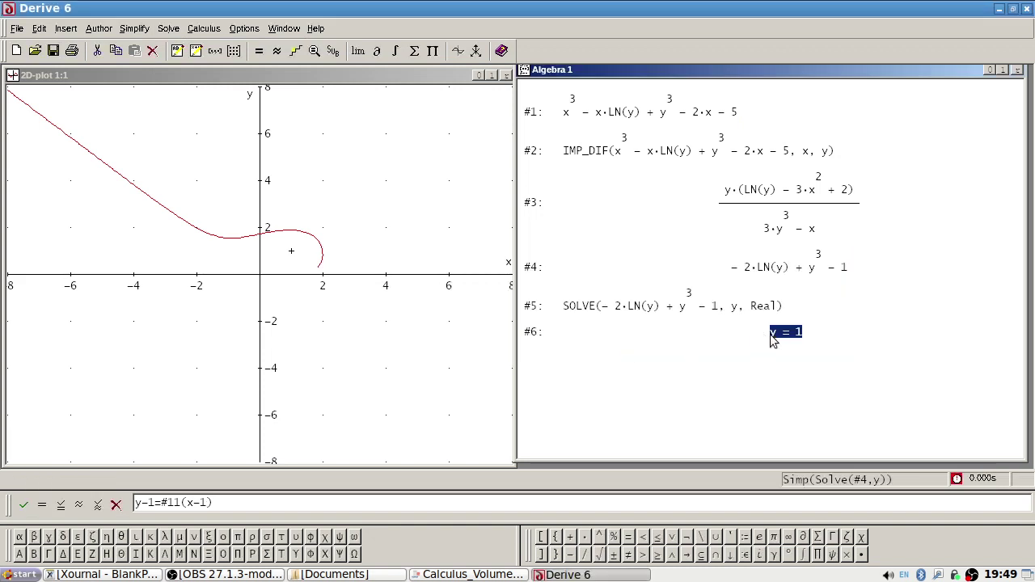
Solve expression #4 numerically as well, finding y = 0.7472123813.
{"action": "left_click", "coordinate": [770, 264]}
{"action": "left_click", "coordinate": [168, 29]}
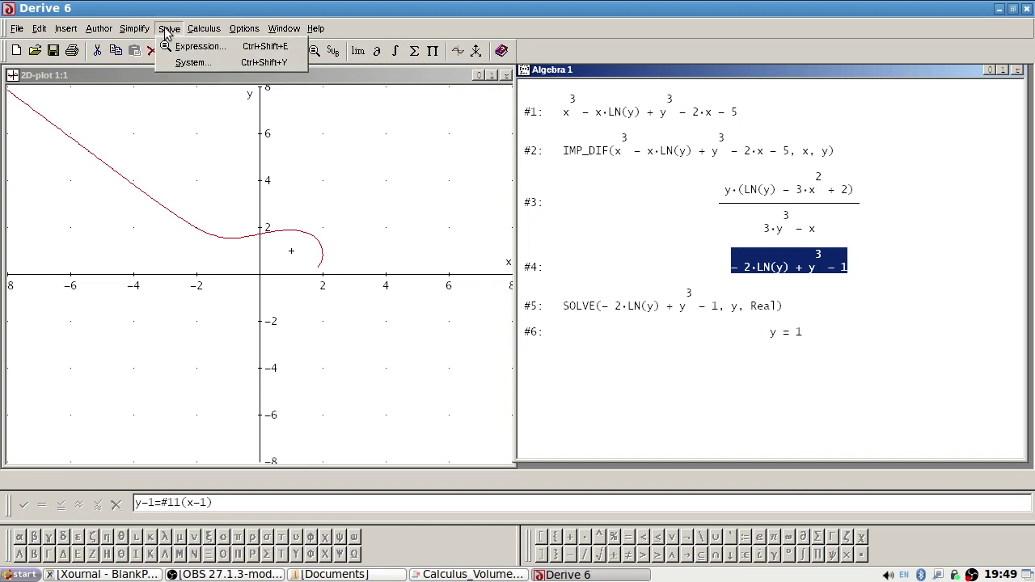
{"action": "left_click", "coordinate": [185, 44]}
{"action": "left_click", "coordinate": [581, 289]}
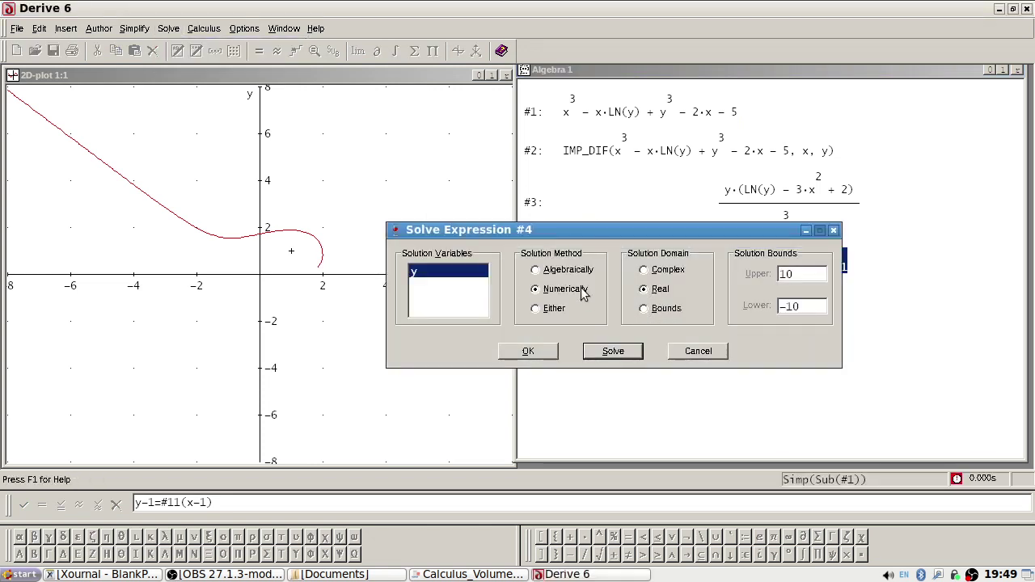
{"action": "left_click", "coordinate": [620, 353]}
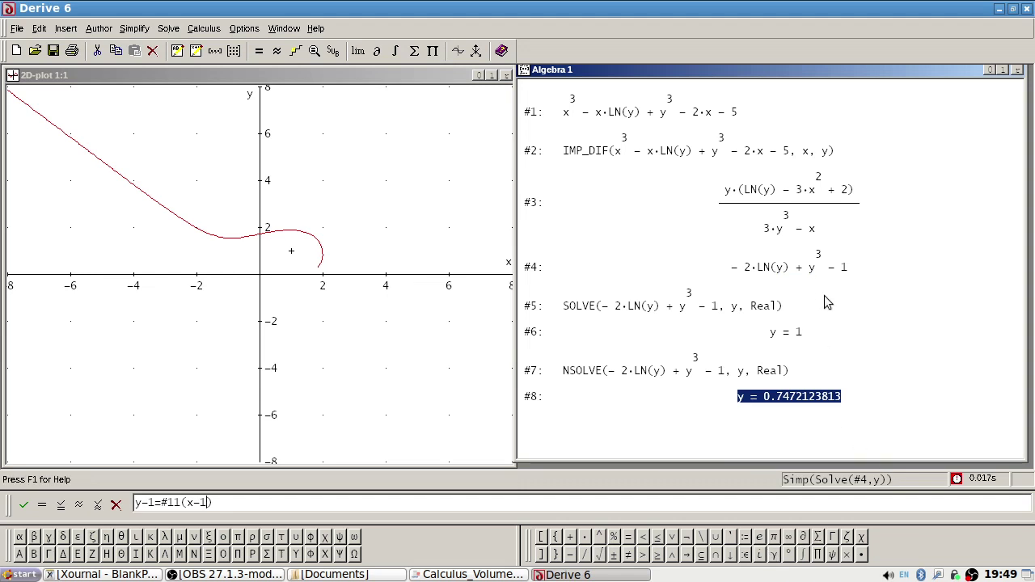
{"action": "left_click", "coordinate": [784, 220]}
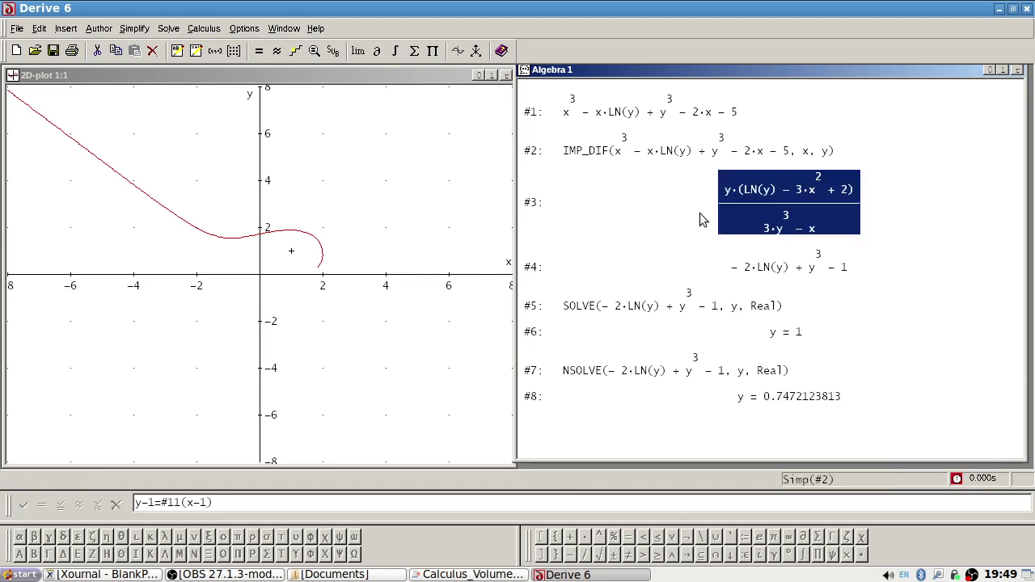
Substitute x = 2, then y = 1, into the derivative to get slope −10.
{"action": "left_click", "coordinate": [332, 50]}
{"action": "type", "text": "2"}
{"action": "left_click", "coordinate": [597, 322]}
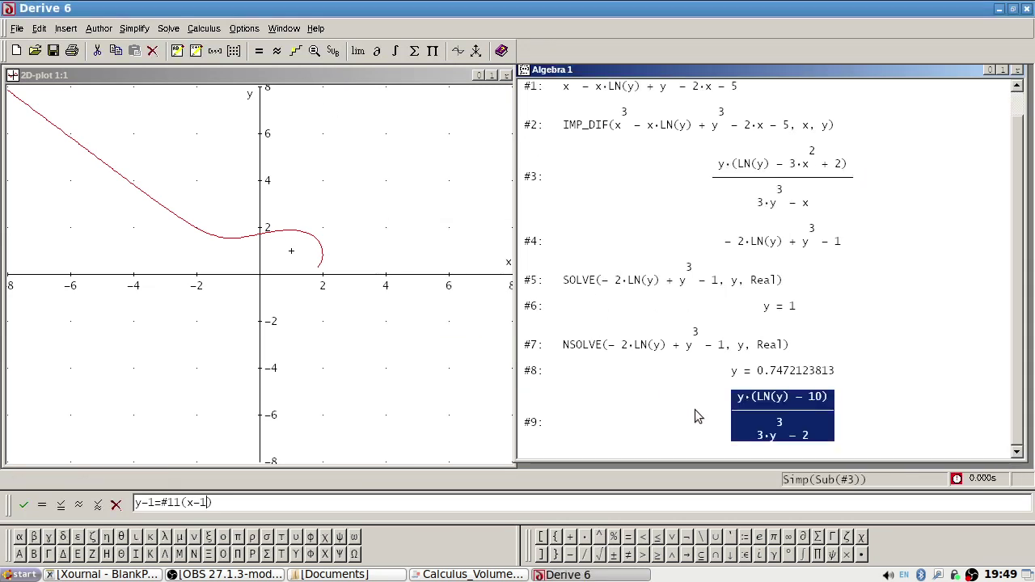
{"action": "left_click", "coordinate": [333, 50]}
{"action": "type", "text": "1"}
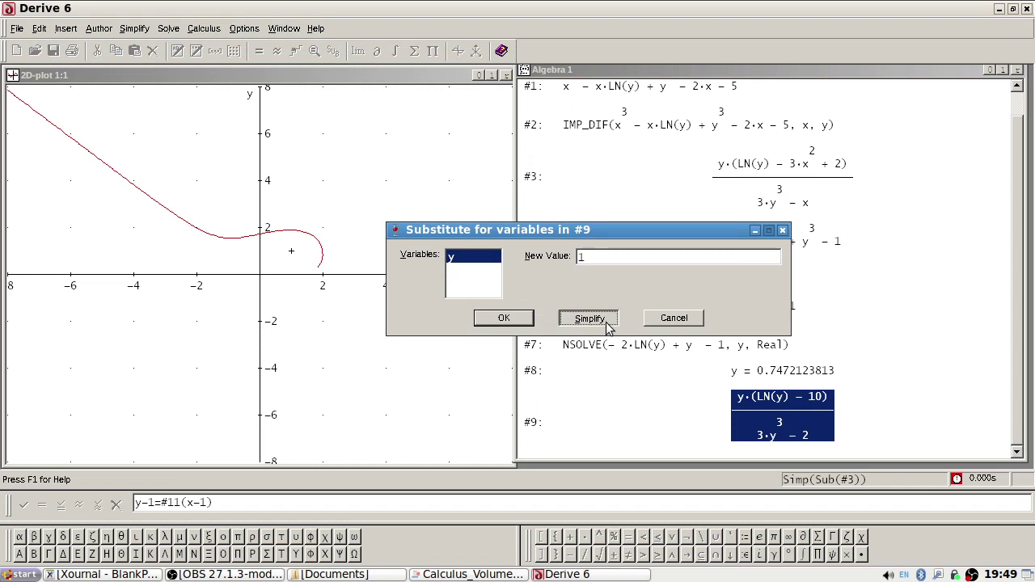
{"action": "left_click", "coordinate": [603, 323]}
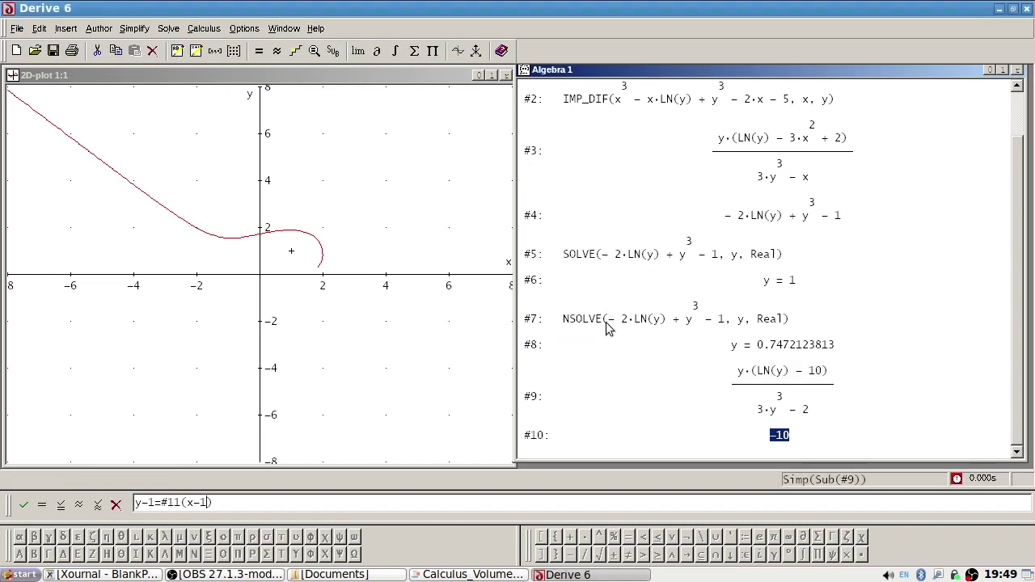
Start typing the tangent-line equation y − #6 in the entry line.
{"action": "left_click", "coordinate": [629, 494]}
{"action": "type", "text": "y- ="}
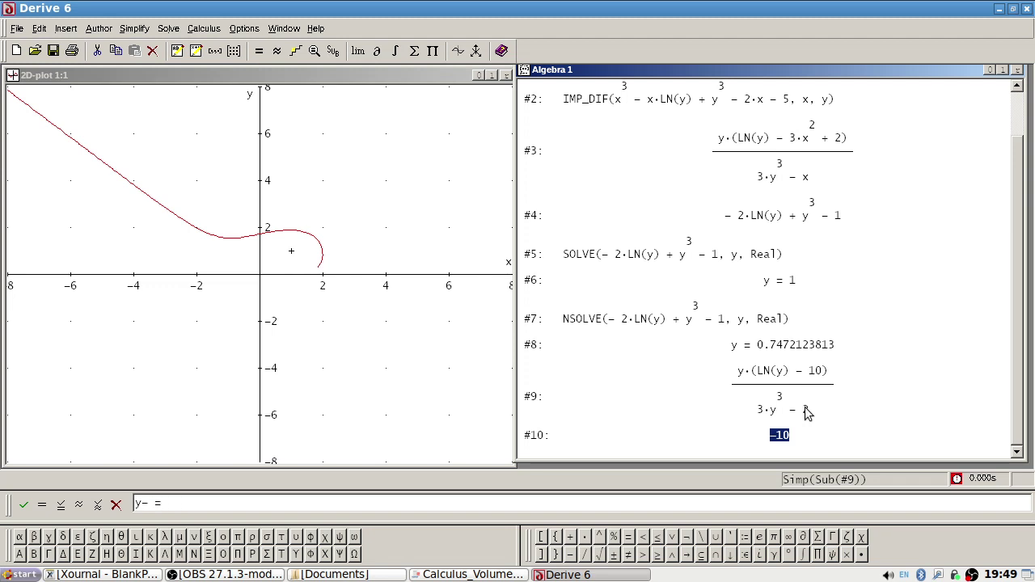
{"action": "type", "text": "#6"}
Author the tangent line as #11, plot it with the curve, and zoom the graph to −4..4.
{"action": "key", "text": "Return"}
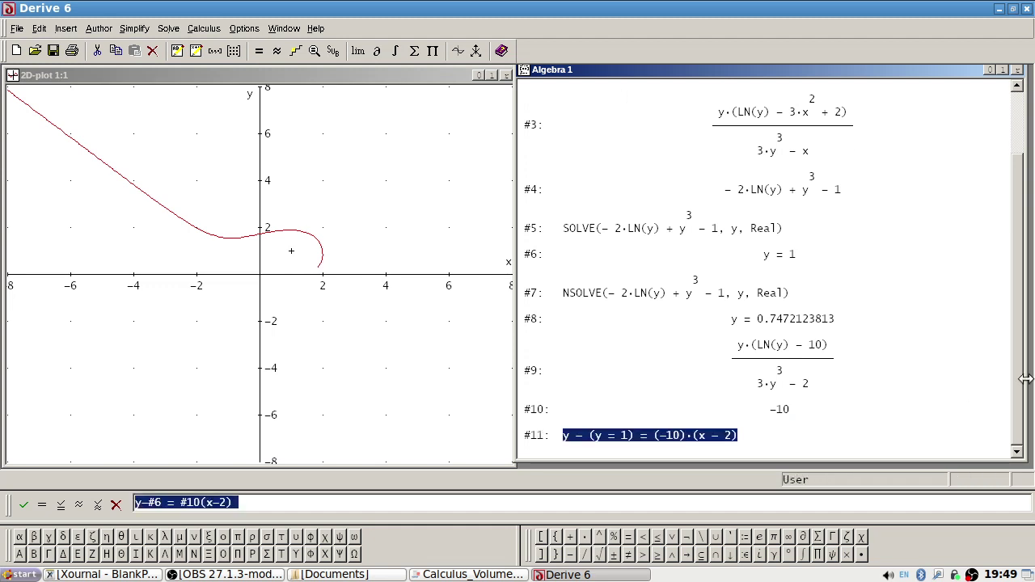
{"action": "left_click", "coordinate": [457, 75]}
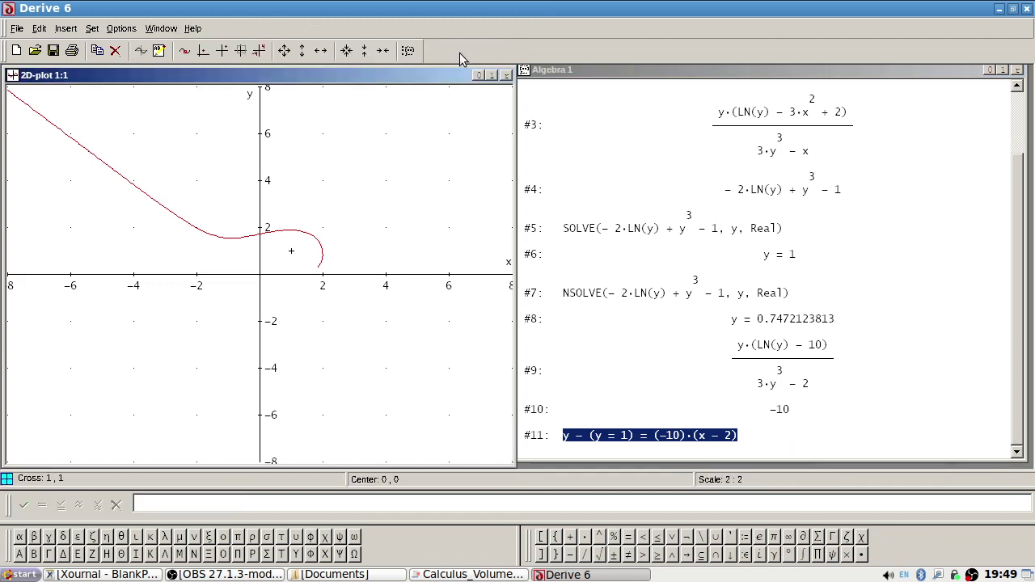
{"action": "left_click", "coordinate": [141, 50]}
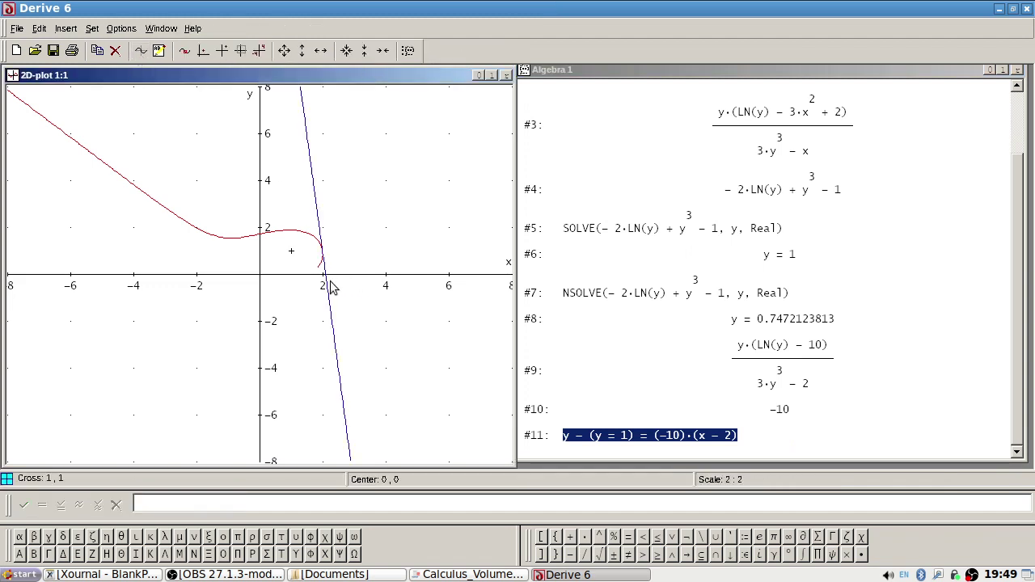
{"action": "left_click", "coordinate": [256, 51]}
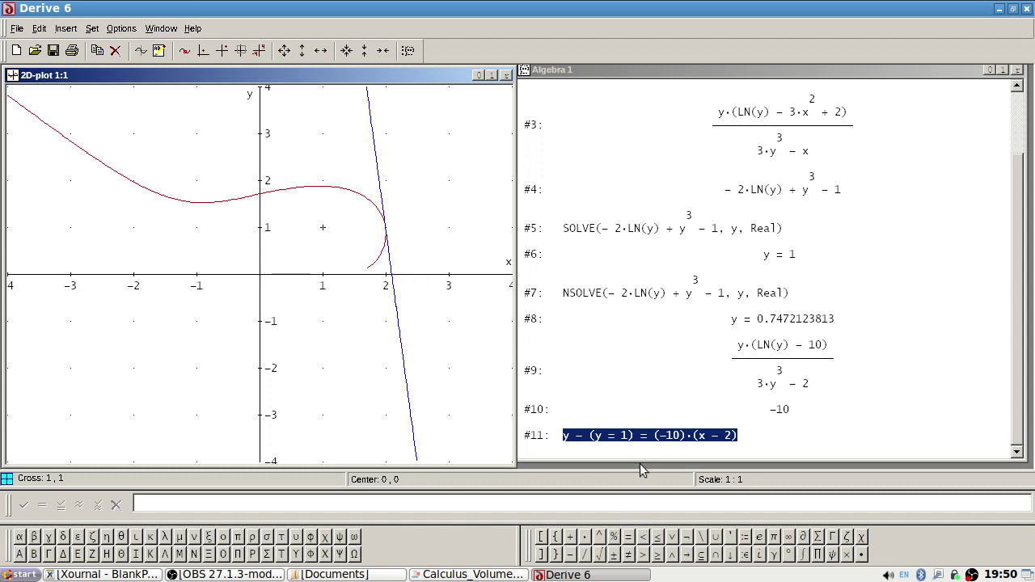
{"action": "right_click", "coordinate": [647, 436]}
Edit entry #11 so it reads y − 1 = (−10)·(x − 2).
{"action": "left_click", "coordinate": [671, 454]}
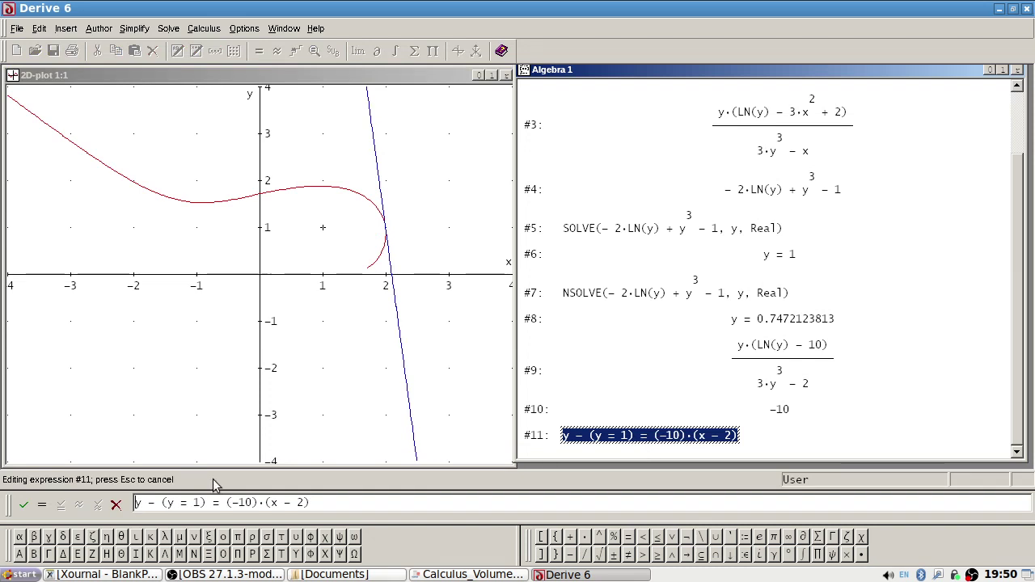
{"action": "left_click_drag", "start_coordinate": [207, 503], "coordinate": [163, 505]}
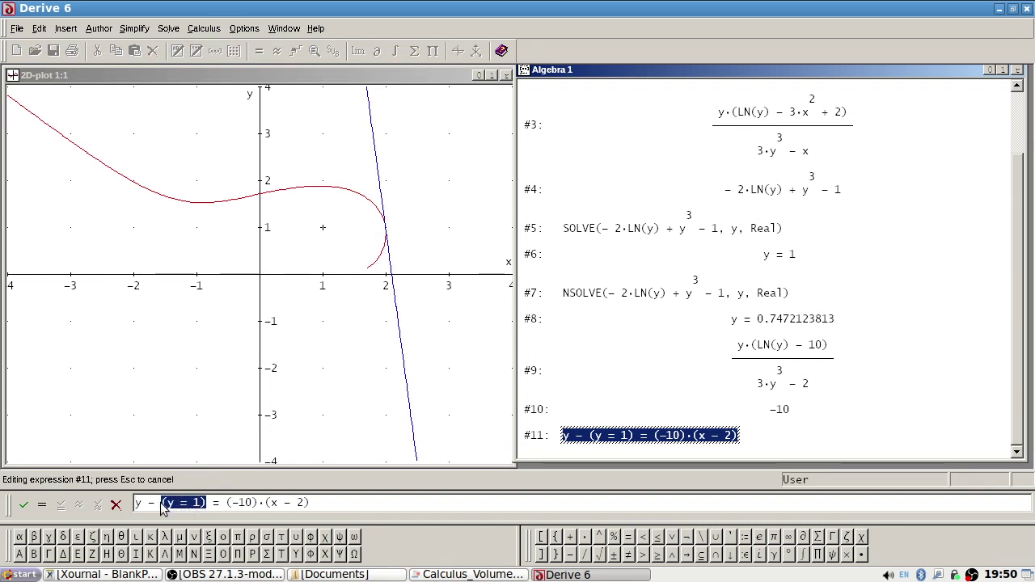
{"action": "type", "text": "1"}
{"action": "key", "text": "Return"}
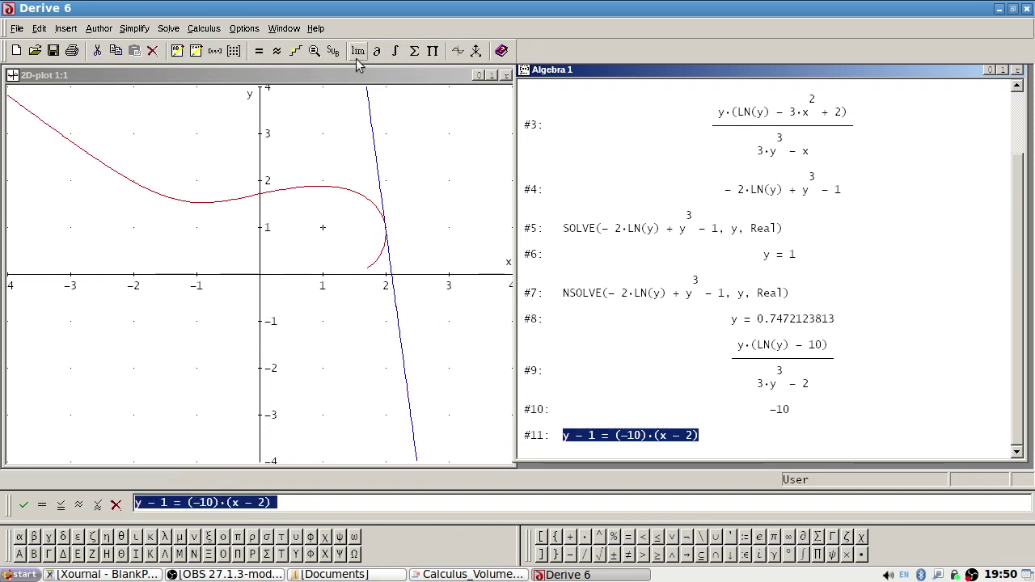
Replot the corrected tangent line over the curve in the 2D graph window.
{"action": "left_click", "coordinate": [502, 50]}
{"action": "left_click", "coordinate": [142, 51]}
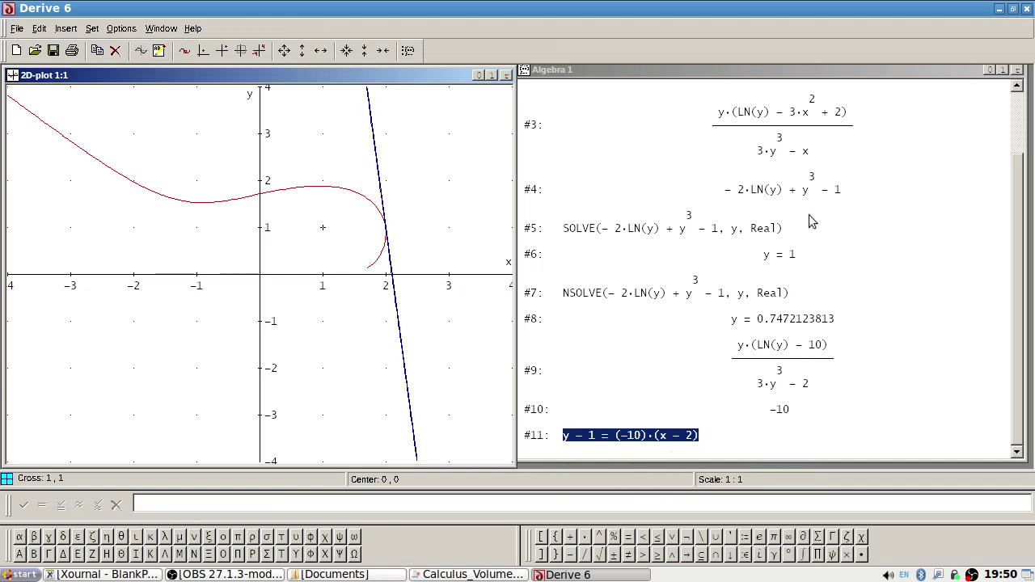
{"action": "scroll", "coordinate": [841, 263], "scroll_direction": "up", "scroll_amount": 2}
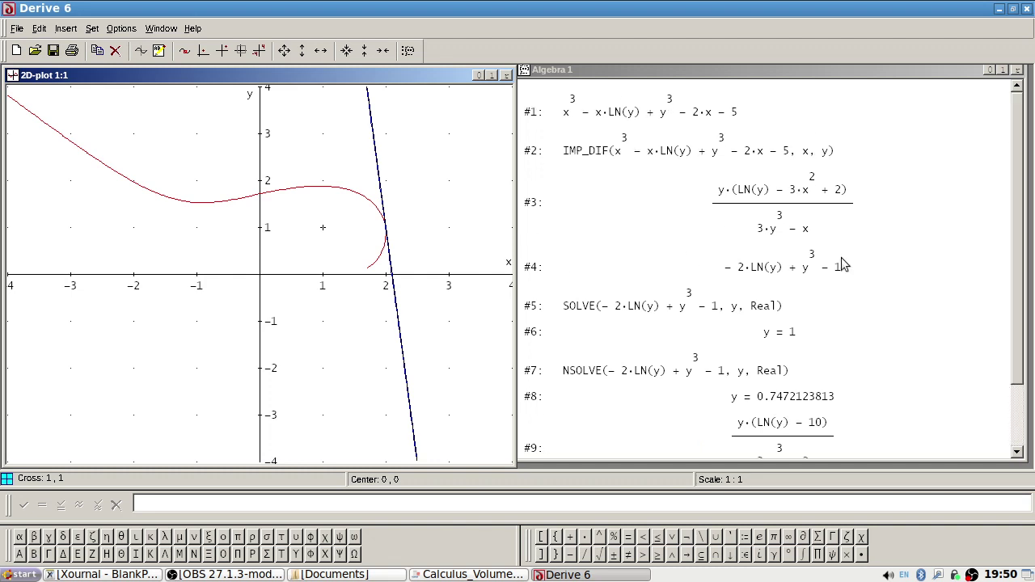
{"action": "scroll", "coordinate": [841, 263], "scroll_direction": "down", "scroll_amount": 2}
{"action": "right_click", "coordinate": [815, 317]}
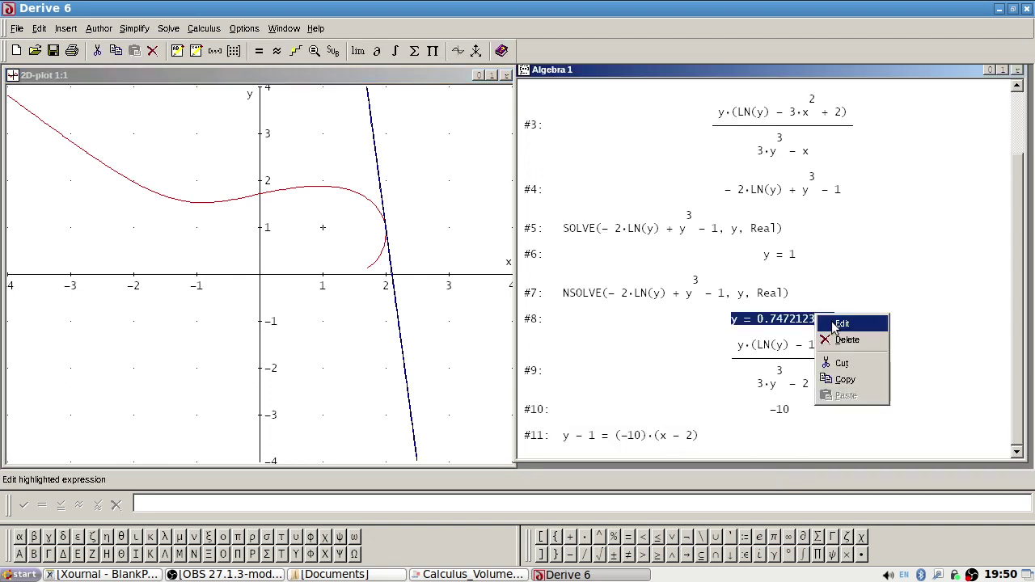
Take the value 0.7472123813 from expression #8's entry line, then cancel the edit.
{"action": "left_click", "coordinate": [834, 325]}
{"action": "double_click", "coordinate": [222, 503]}
{"action": "key", "text": "ctrl+c"}
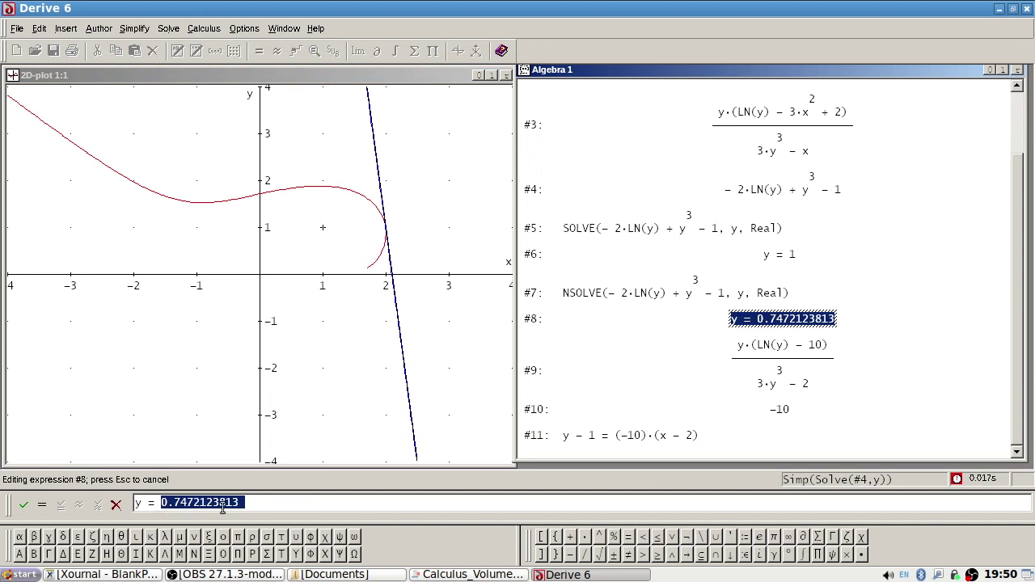
{"action": "left_click", "coordinate": [296, 503]}
{"action": "key", "text": "Escape"}
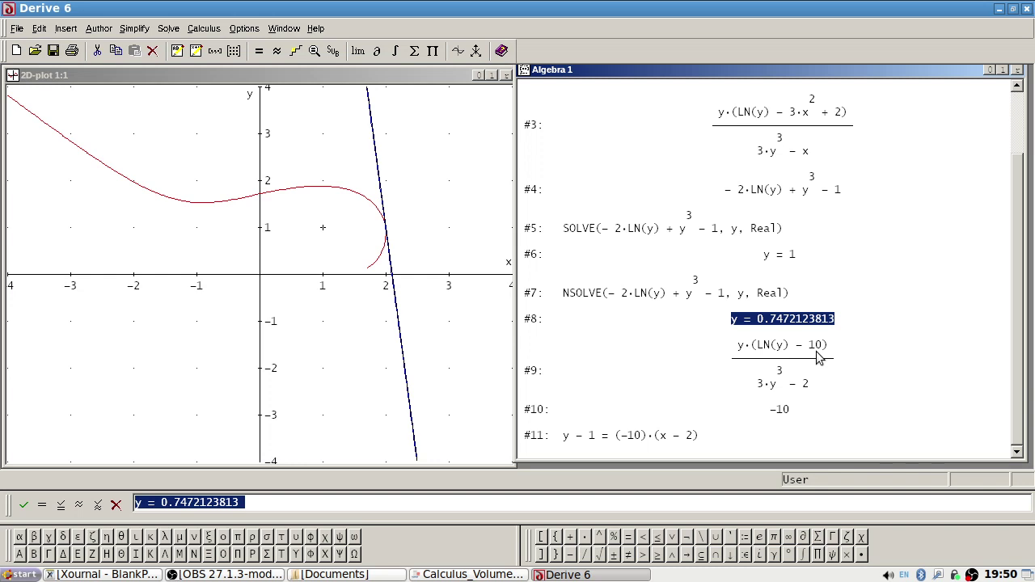
{"action": "scroll", "coordinate": [817, 355], "scroll_direction": "up", "scroll_amount": 2}
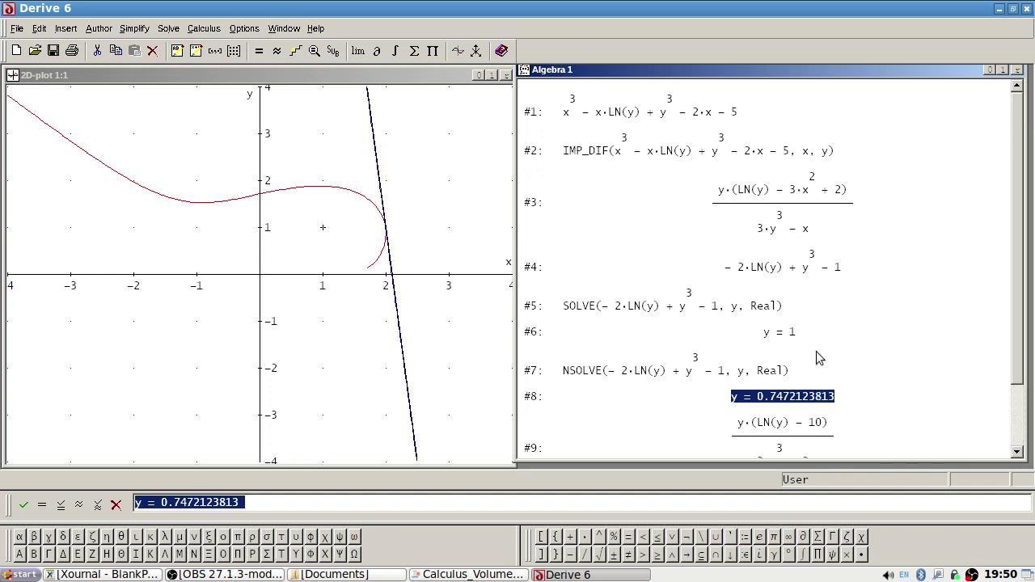
Substitute y = 0.7472123813 into expression #4, creating #12.
{"action": "left_click", "coordinate": [805, 272]}
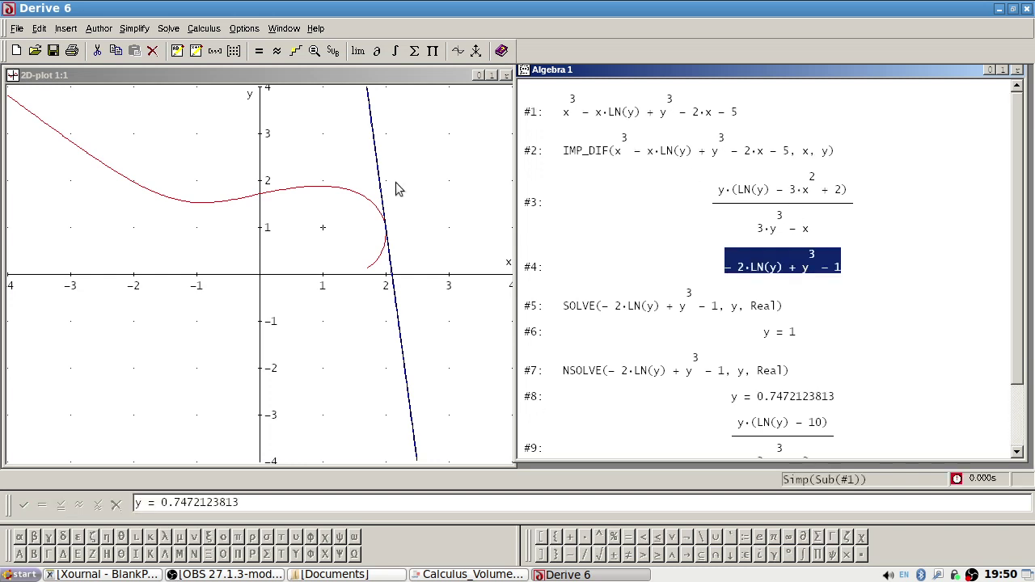
{"action": "left_click", "coordinate": [332, 51]}
{"action": "key", "text": "ctrl+v"}
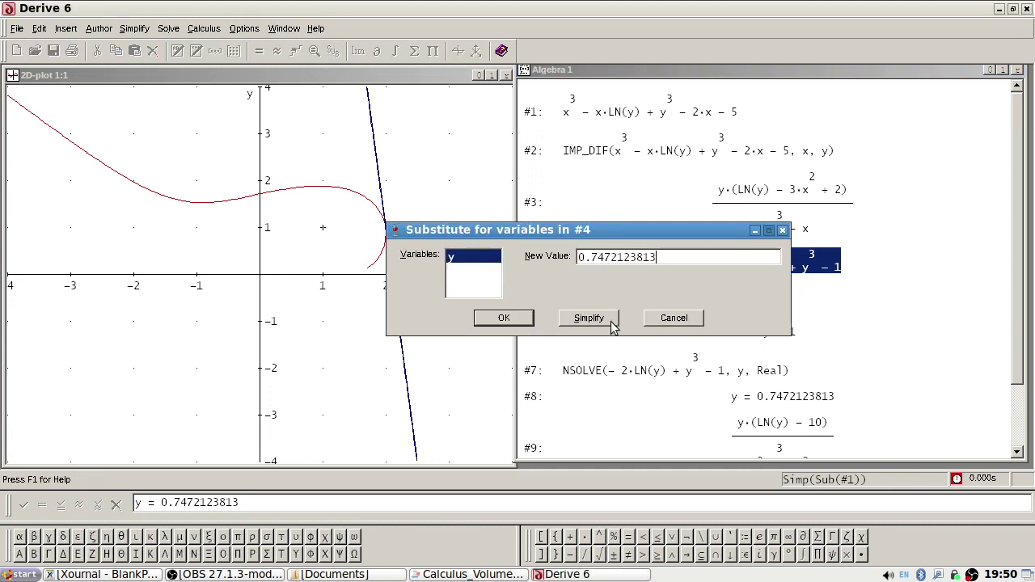
{"action": "left_click", "coordinate": [608, 320]}
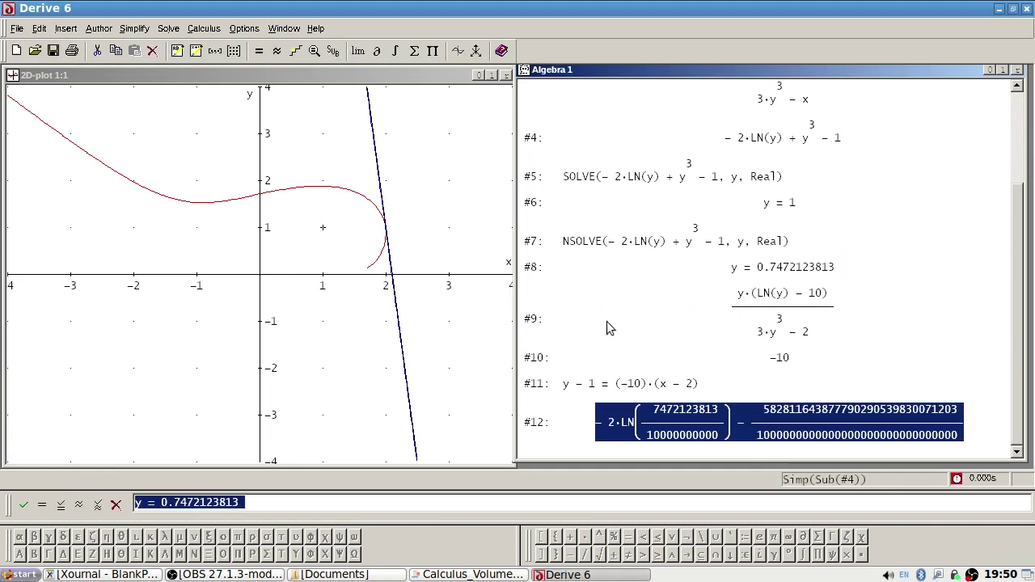
Simplify and approximate #12, giving about 5.443263457·10⁻¹², essentially zero.
{"action": "left_click", "coordinate": [134, 28]}
{"action": "left_click", "coordinate": [150, 45]}
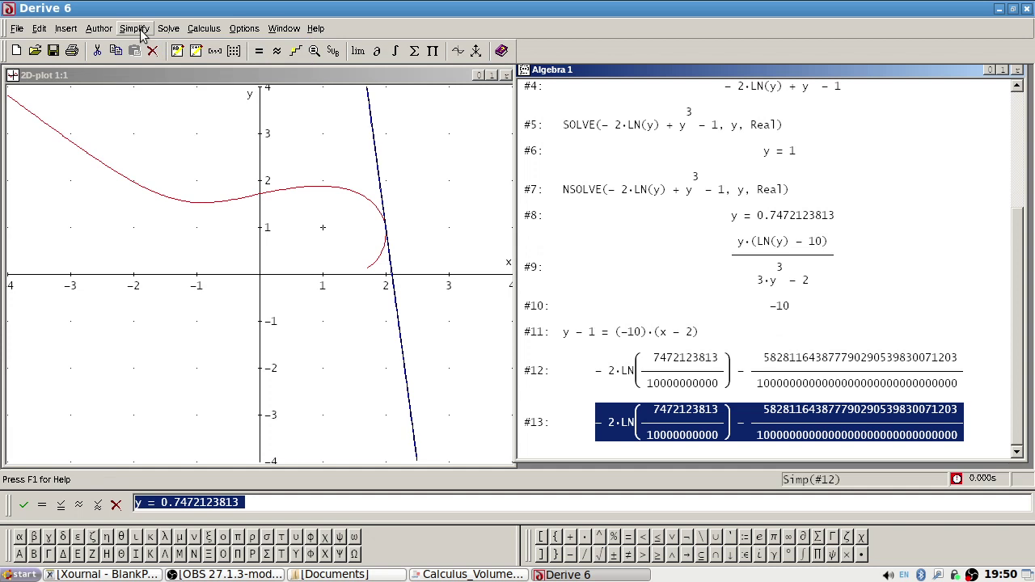
{"action": "left_click", "coordinate": [136, 29]}
{"action": "left_click", "coordinate": [170, 109]}
{"action": "left_click", "coordinate": [501, 294]}
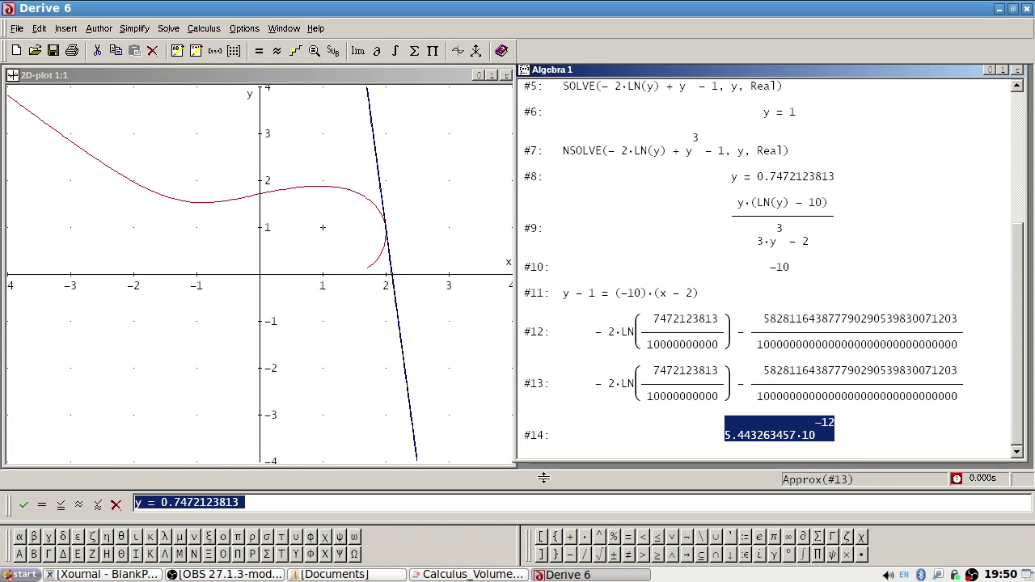
{"action": "scroll", "coordinate": [800, 235], "scroll_direction": "up", "scroll_amount": 5}
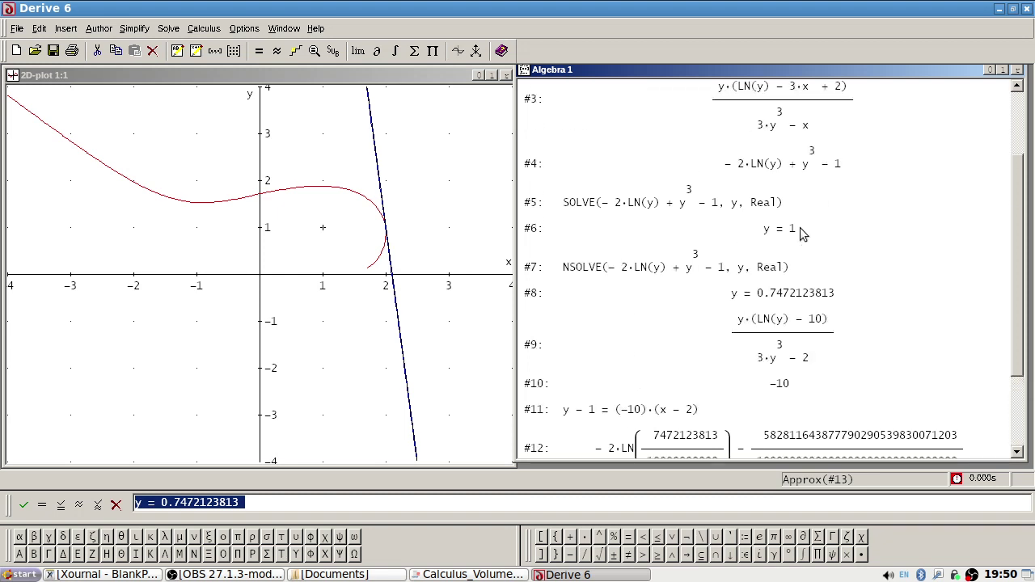
{"action": "scroll", "coordinate": [800, 235], "scroll_direction": "down", "scroll_amount": 5}
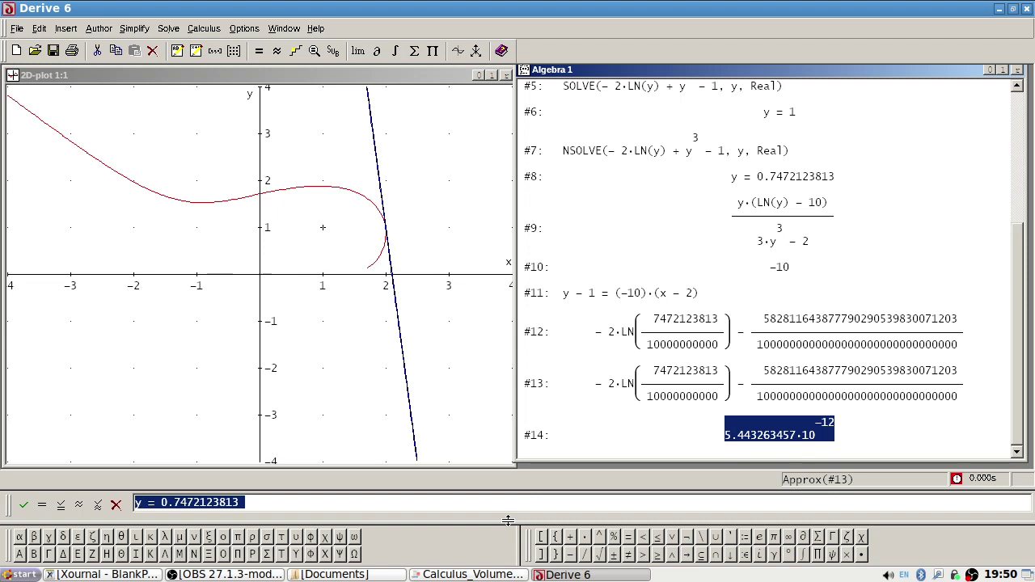
Enter the tangent line y = -10(x-2) as expression #15 and graph it.
{"action": "type", "text": "y=-10(x-2"}
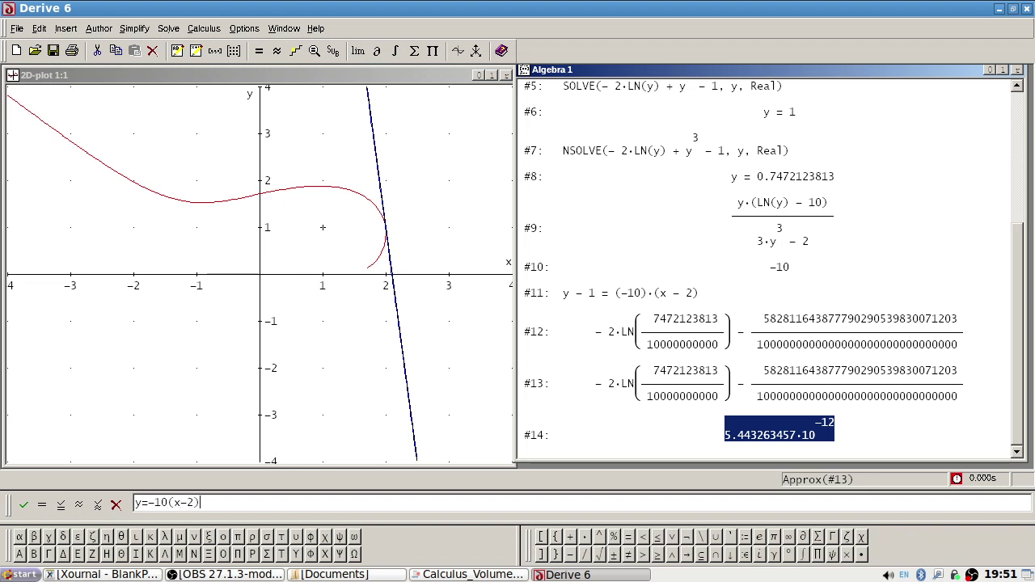
{"action": "key", "text": "Return"}
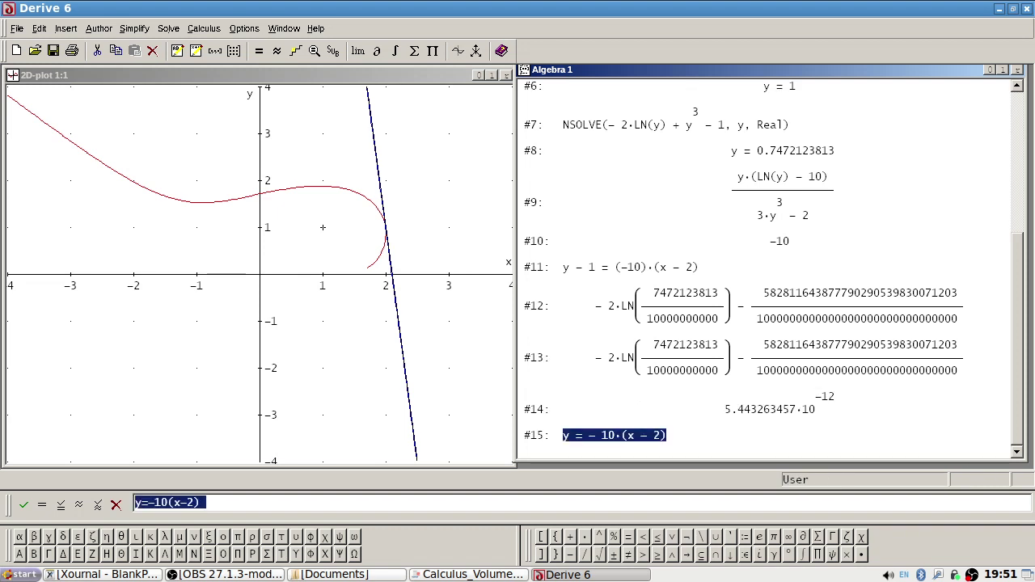
{"action": "left_click", "coordinate": [451, 72]}
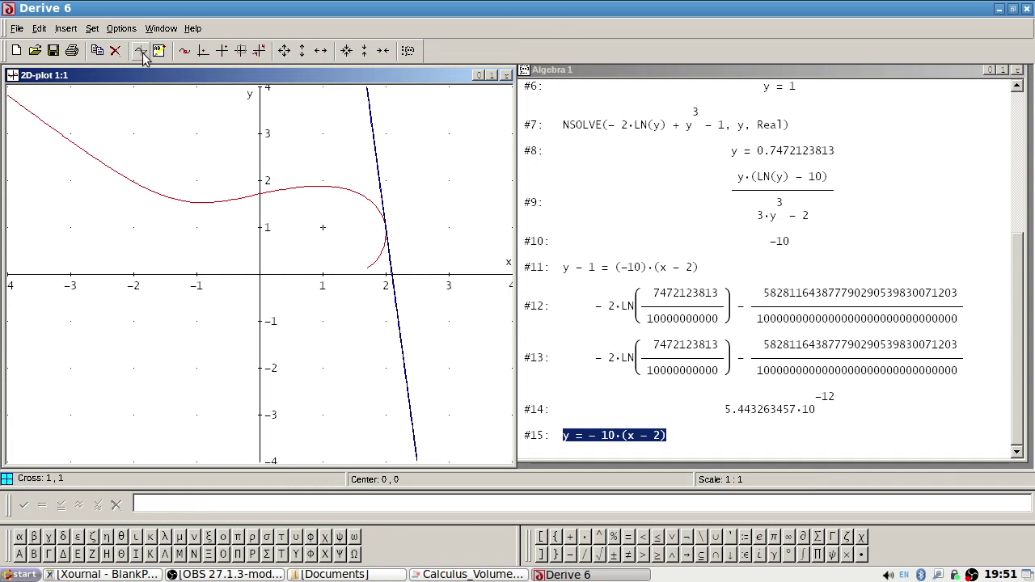
{"action": "left_click", "coordinate": [140, 51]}
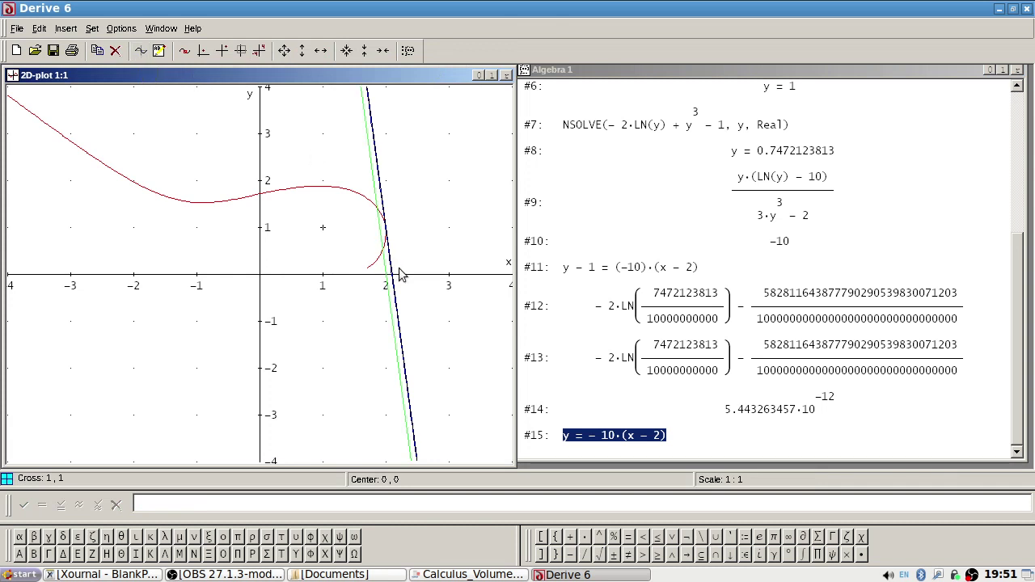
Close the 2D plot window and delete the trial expressions #12 through #15.
{"action": "left_click", "coordinate": [506, 74]}
{"action": "left_click", "coordinate": [754, 385]}
{"action": "key", "text": "Delete"}
{"action": "key", "text": "Delete"}
{"action": "key", "text": "Delete"}
{"action": "key", "text": "Delete"}
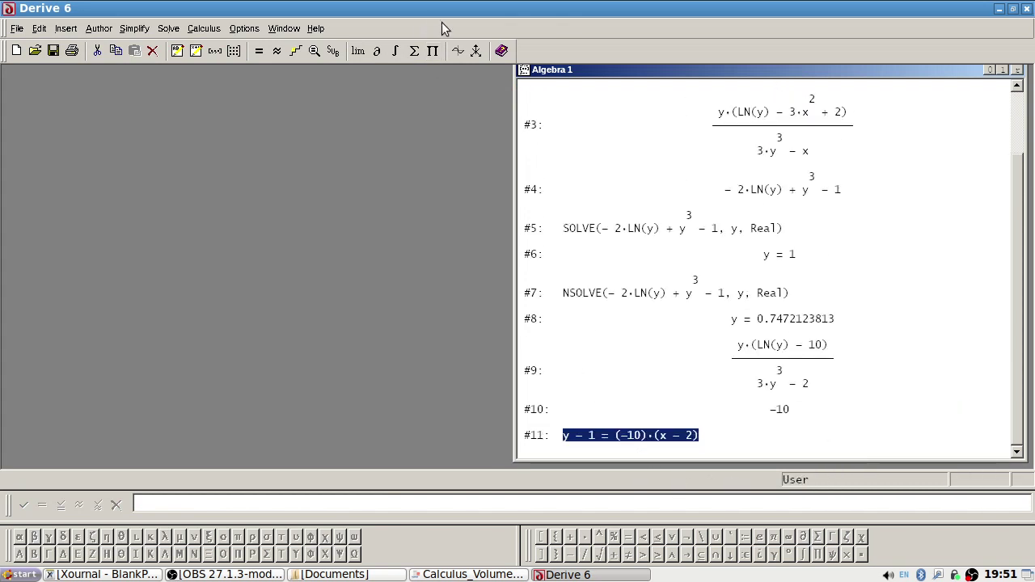
Open a new 2D plot window and graph the tangent line #11.
{"action": "left_click", "coordinate": [458, 50]}
{"action": "left_click", "coordinate": [141, 50]}
{"action": "scroll", "coordinate": [888, 320], "scroll_direction": "up", "scroll_amount": 2}
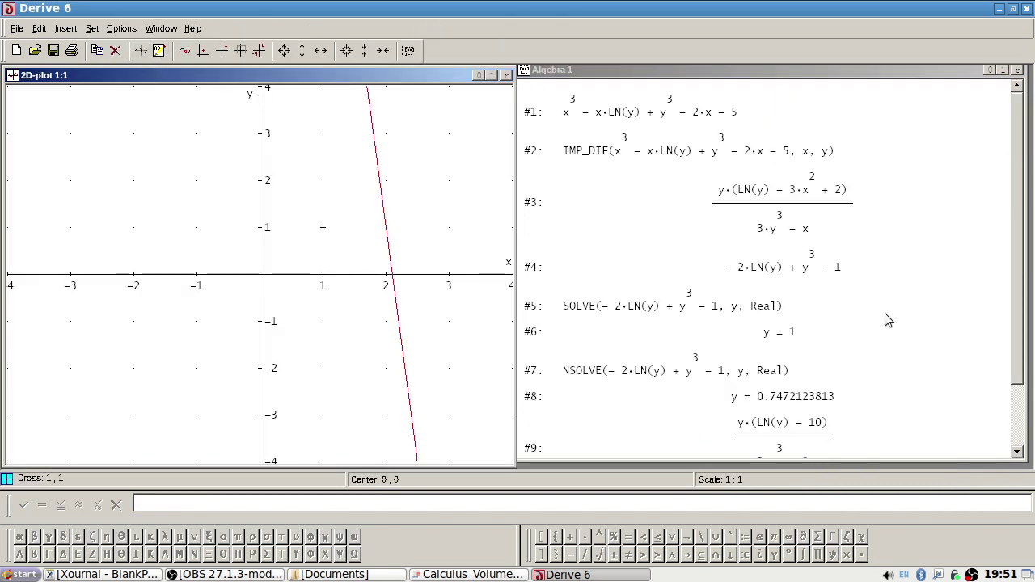
Try plotting the original equation #1 directly, dismissing the too-many-variables message.
{"action": "left_click", "coordinate": [695, 111]}
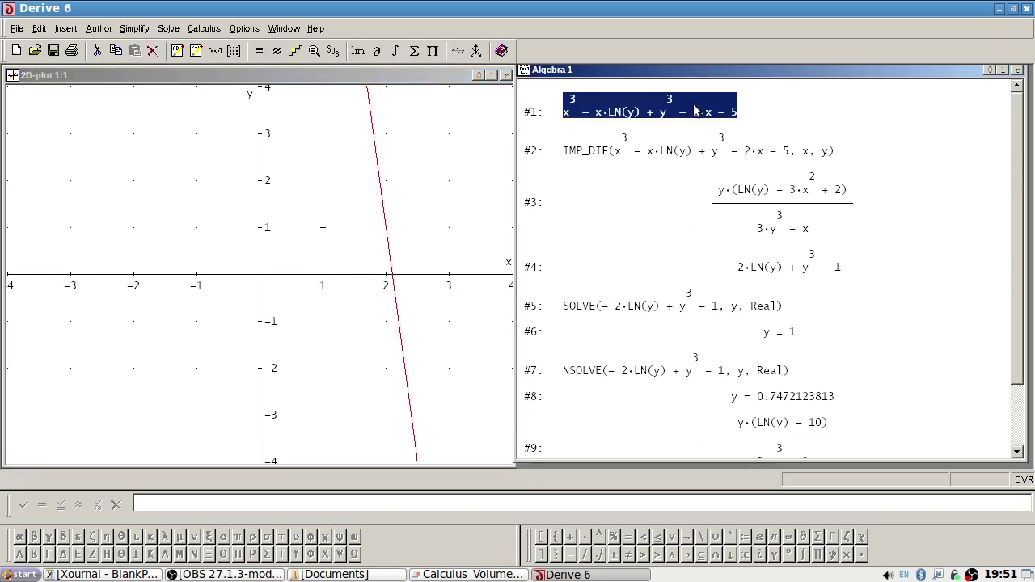
{"action": "left_click", "coordinate": [376, 50]}
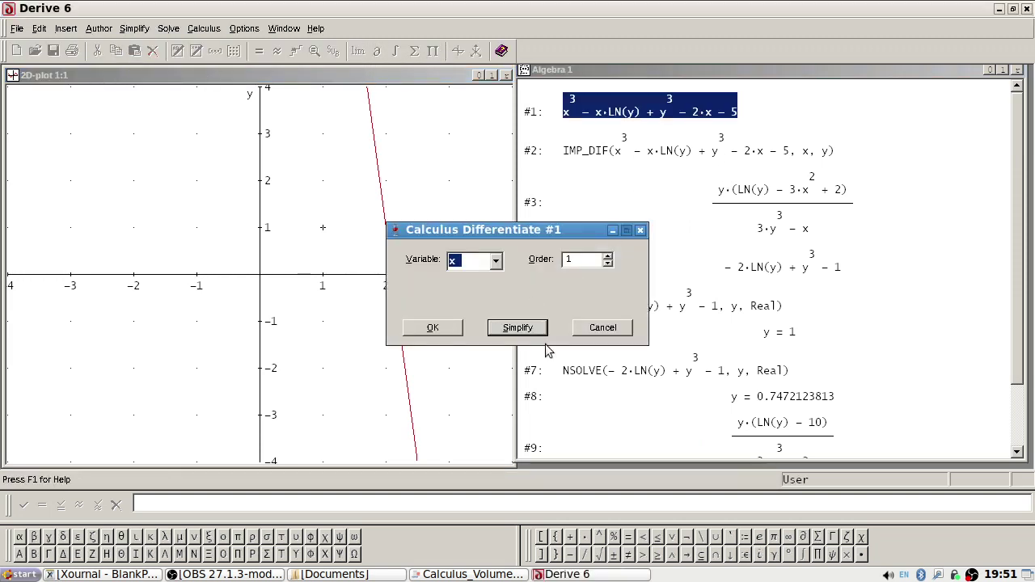
{"action": "left_click", "coordinate": [597, 329]}
{"action": "left_click", "coordinate": [97, 101]}
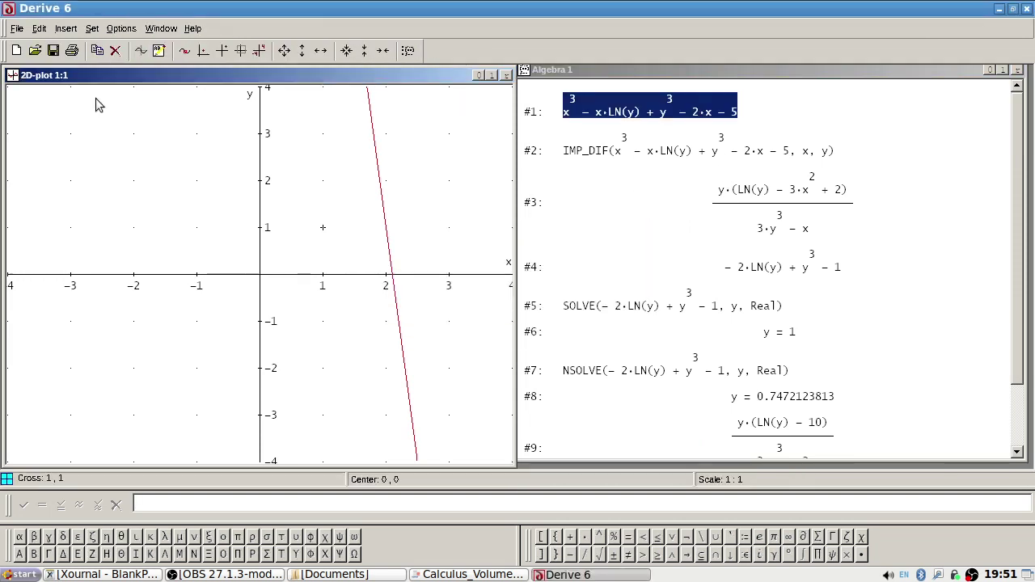
{"action": "left_click", "coordinate": [144, 52]}
{"action": "key", "text": "Return"}
Author #1 = 0 as expression #12 and plot the implicit curve.
{"action": "type", "text": "#1=0"}
{"action": "key", "text": "Return"}
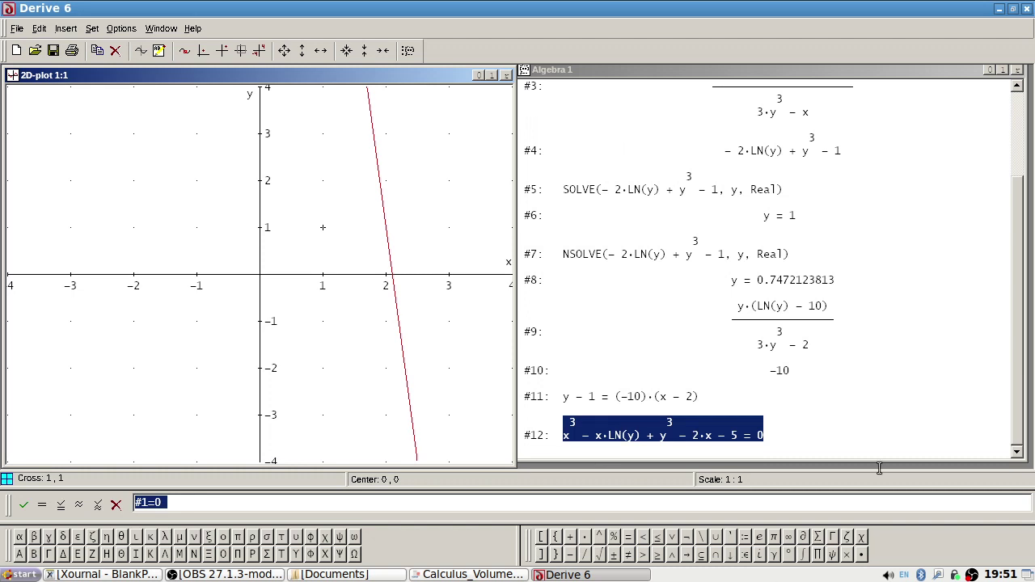
{"action": "left_click", "coordinate": [140, 51]}
{"action": "left_click", "coordinate": [567, 575]}
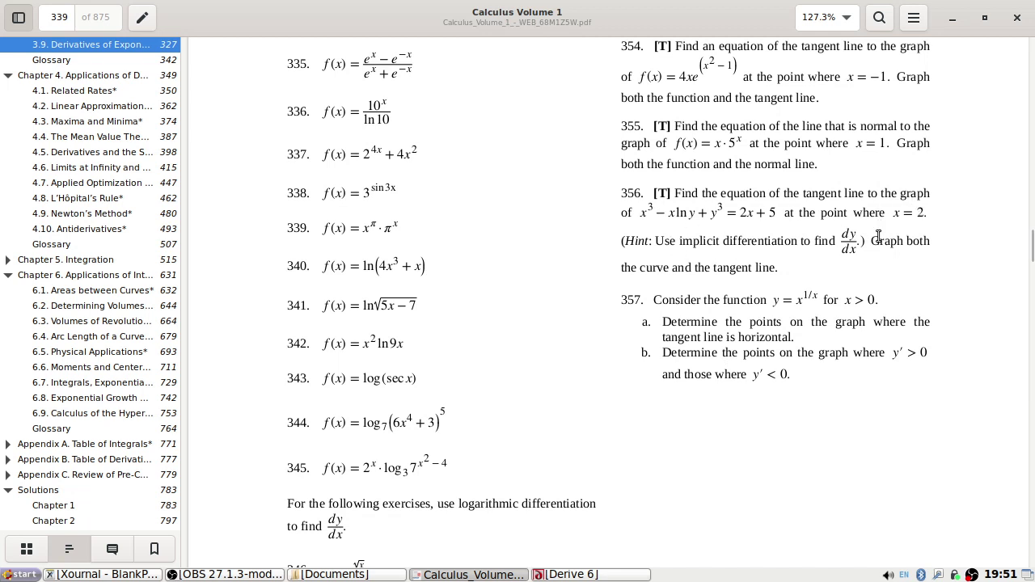
{"action": "key", "text": "alt+Tab"}
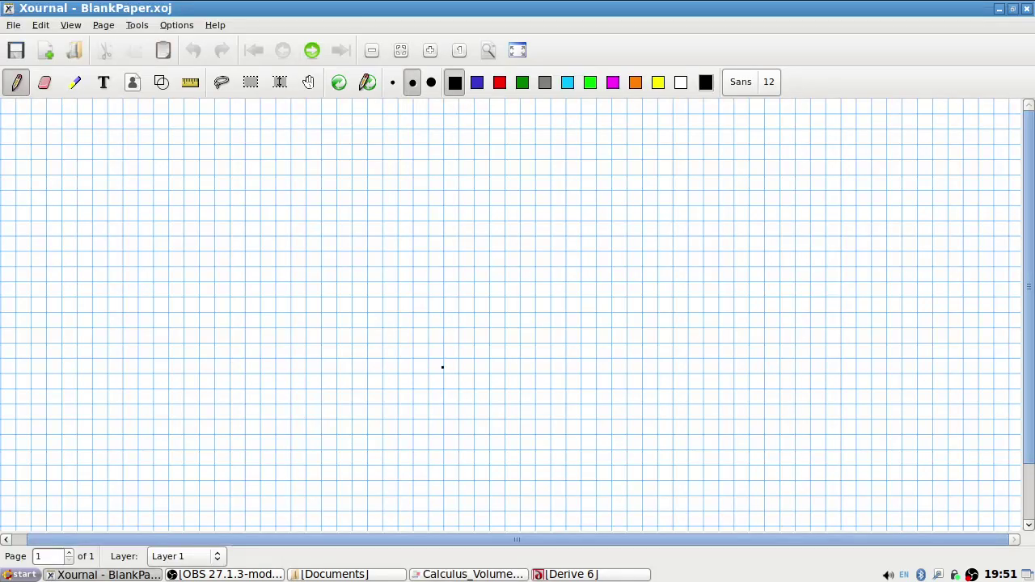
{"action": "left_click", "coordinate": [532, 575]}
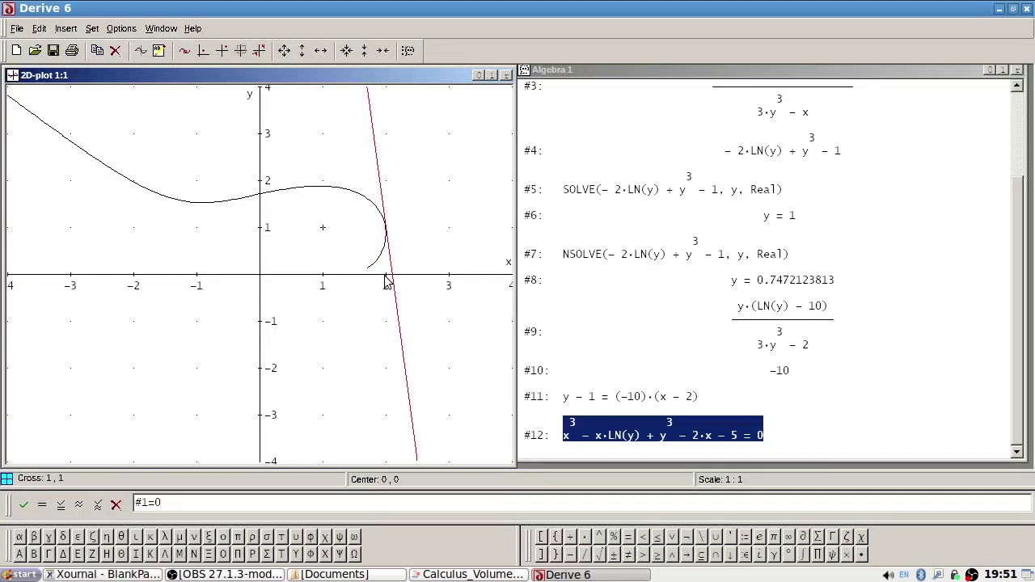
Centre the plot on the curve point at x = 2, zoom in twice, then switch to OBS Studio.
{"action": "left_click", "coordinate": [386, 229]}
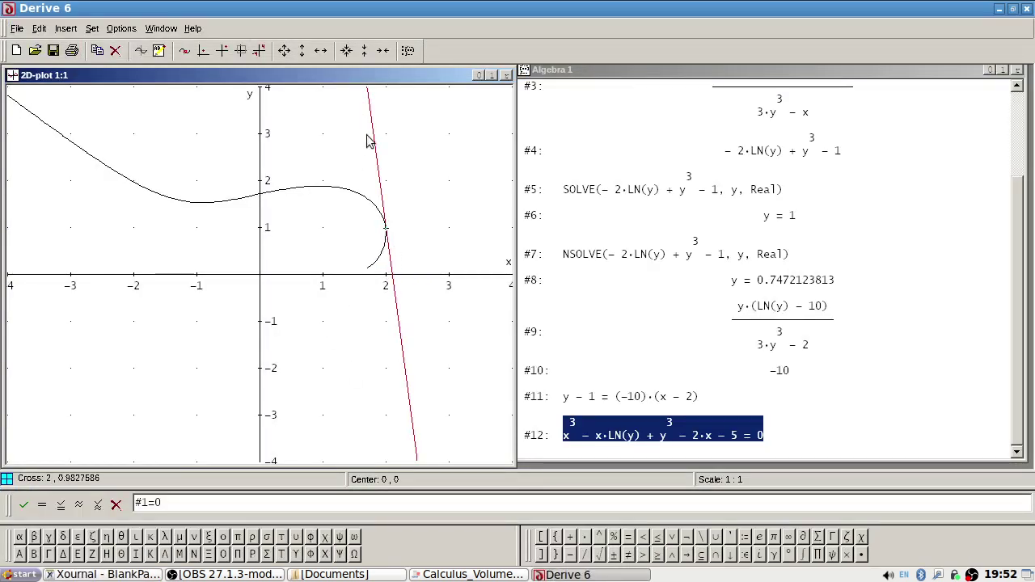
{"action": "left_click", "coordinate": [203, 52]}
{"action": "left_click", "coordinate": [342, 52]}
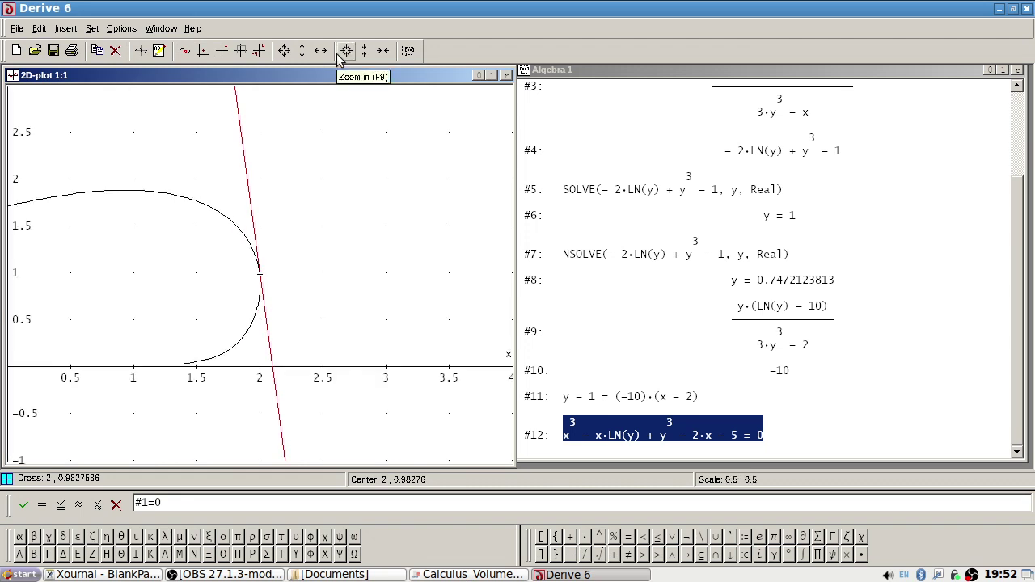
{"action": "left_click", "coordinate": [343, 51]}
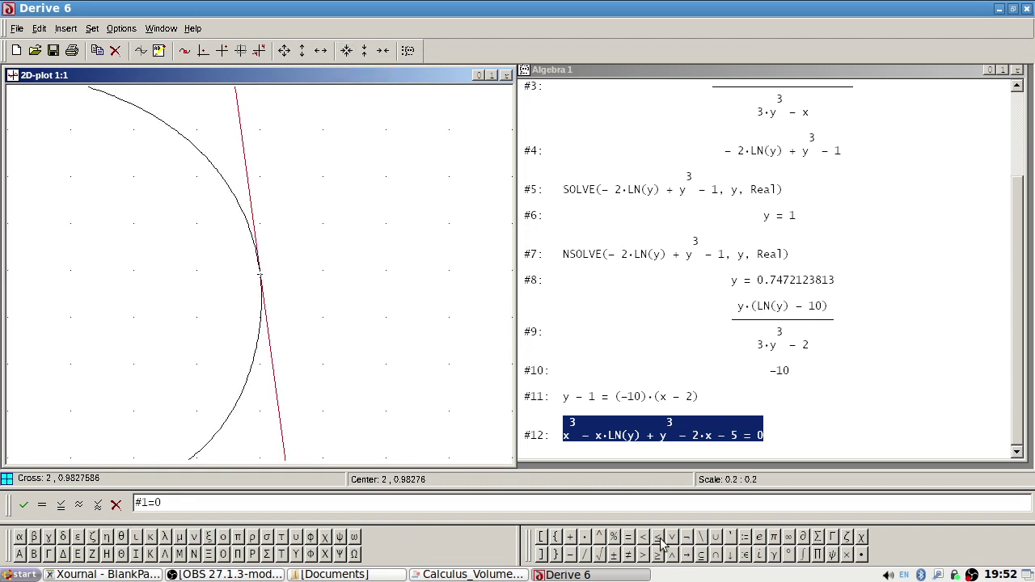
{"action": "left_click", "coordinate": [255, 576]}
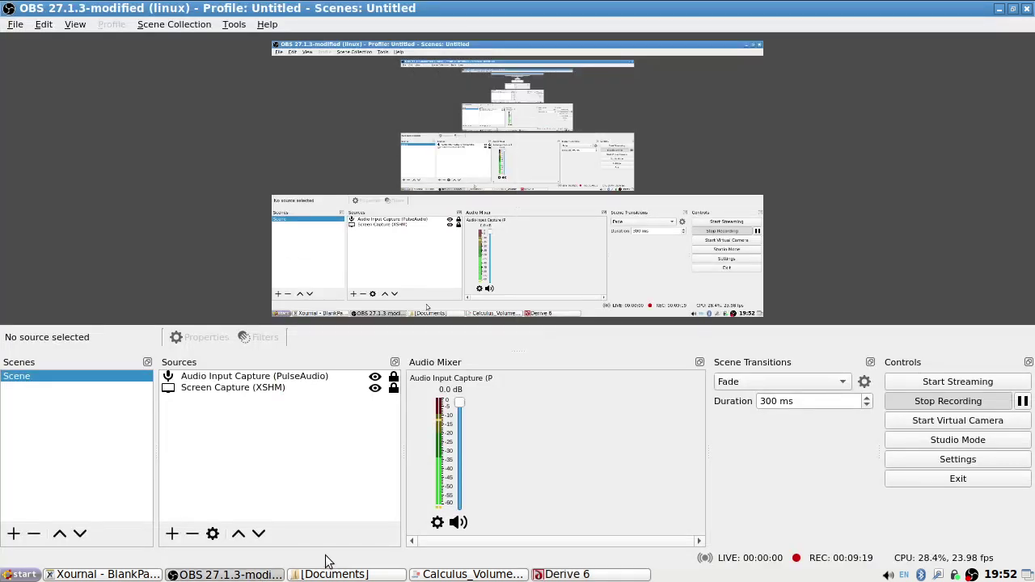